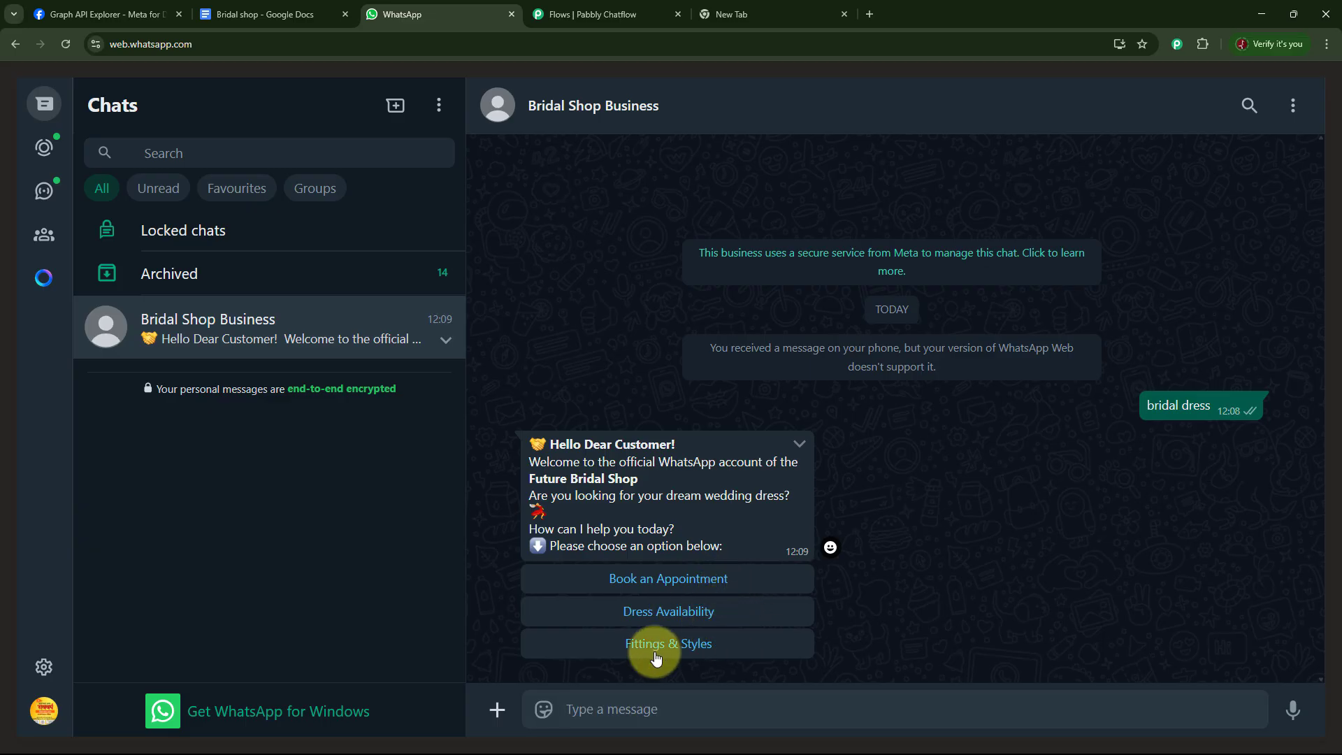
# In the bridal shop chat, book an appointment for tomorrow using the chatbot's reply buttons.
pyautogui.click(706, 580)
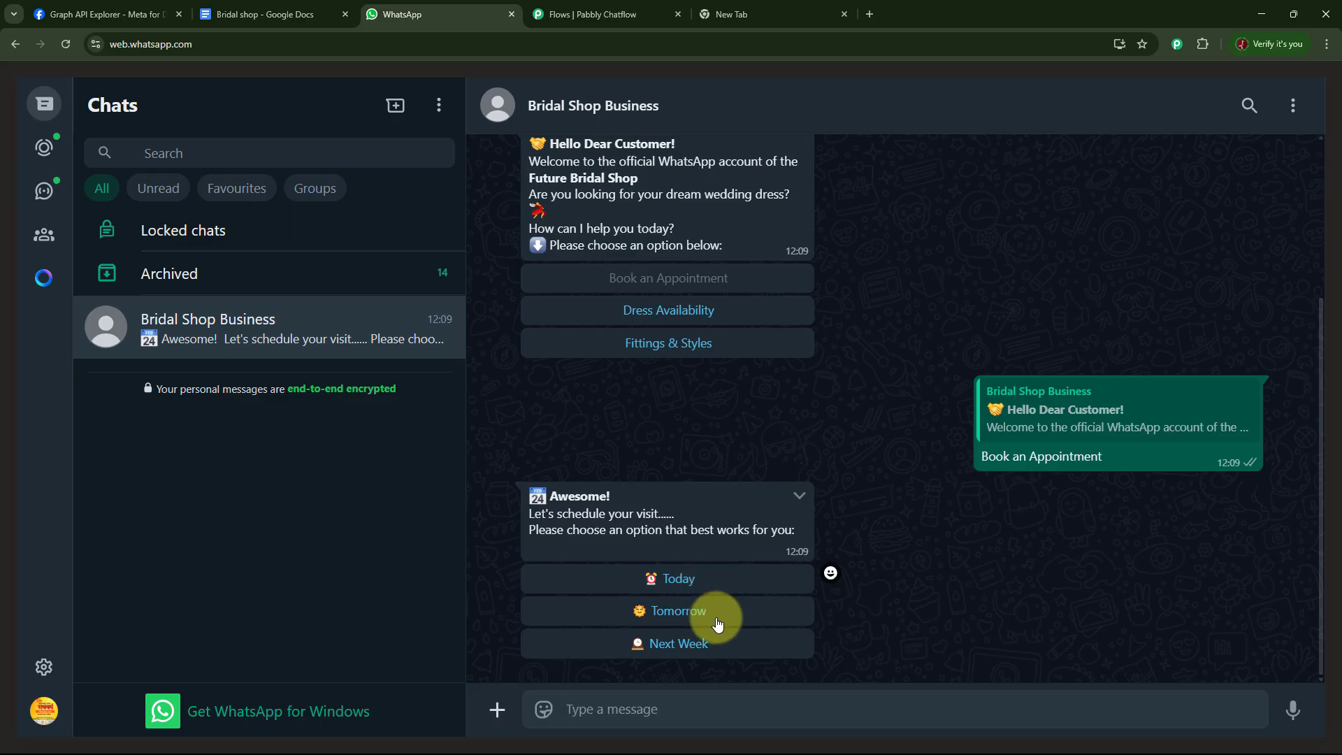
pyautogui.click(688, 619)
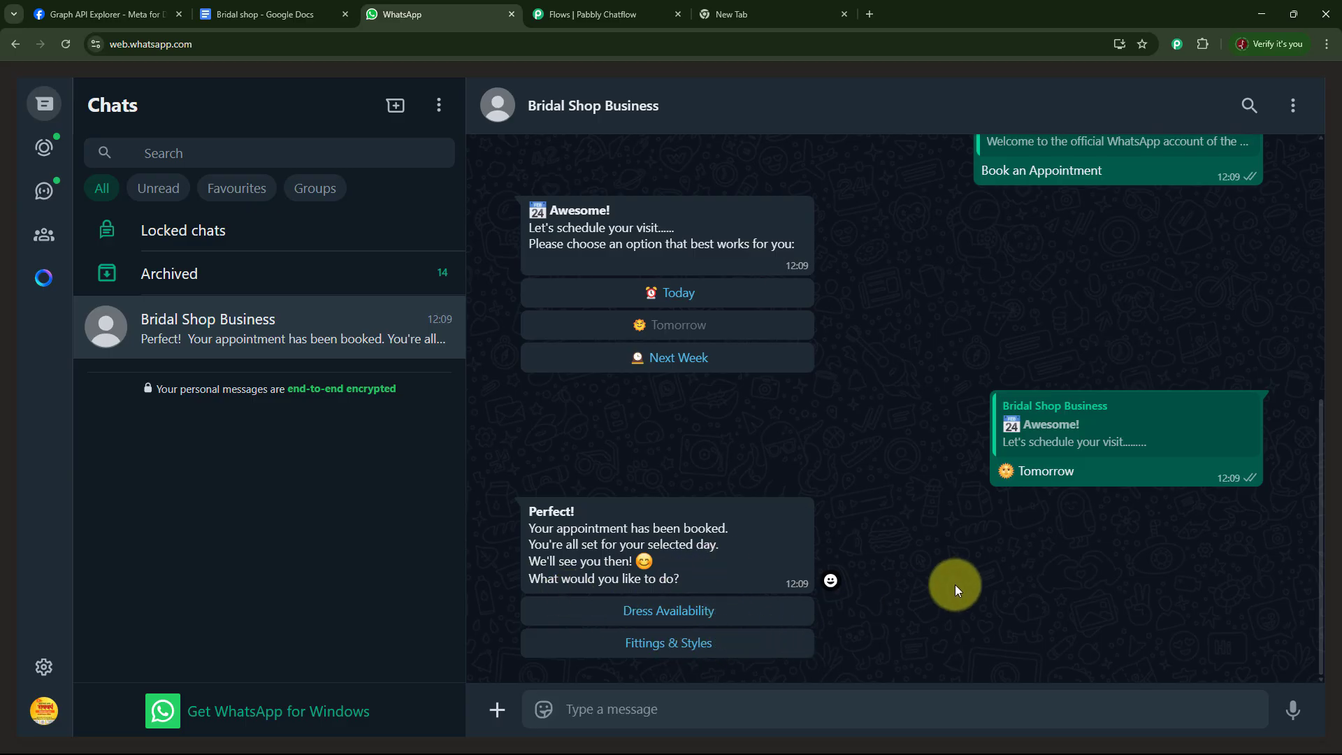
# Choose the Dress Availability option from the chatbot's welcome message.
pyautogui.scroll(5, 913, 560)
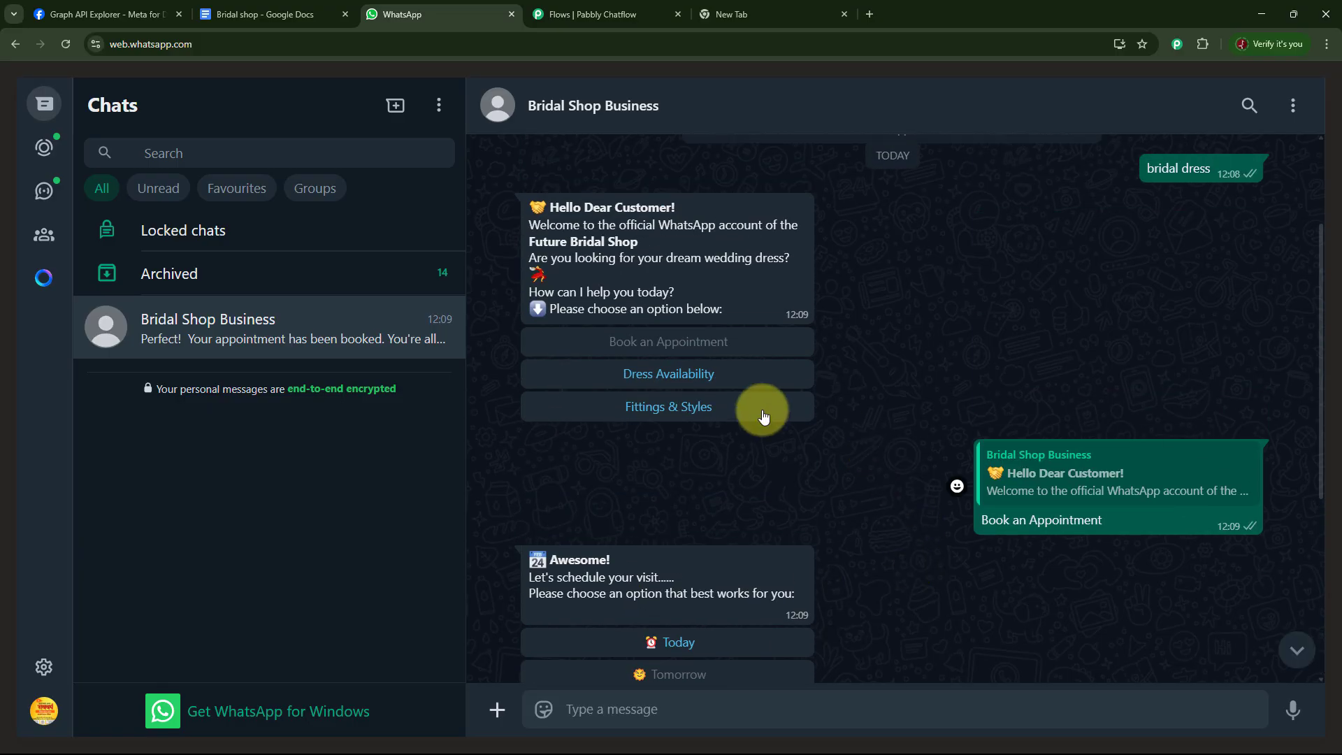
pyautogui.click(687, 383)
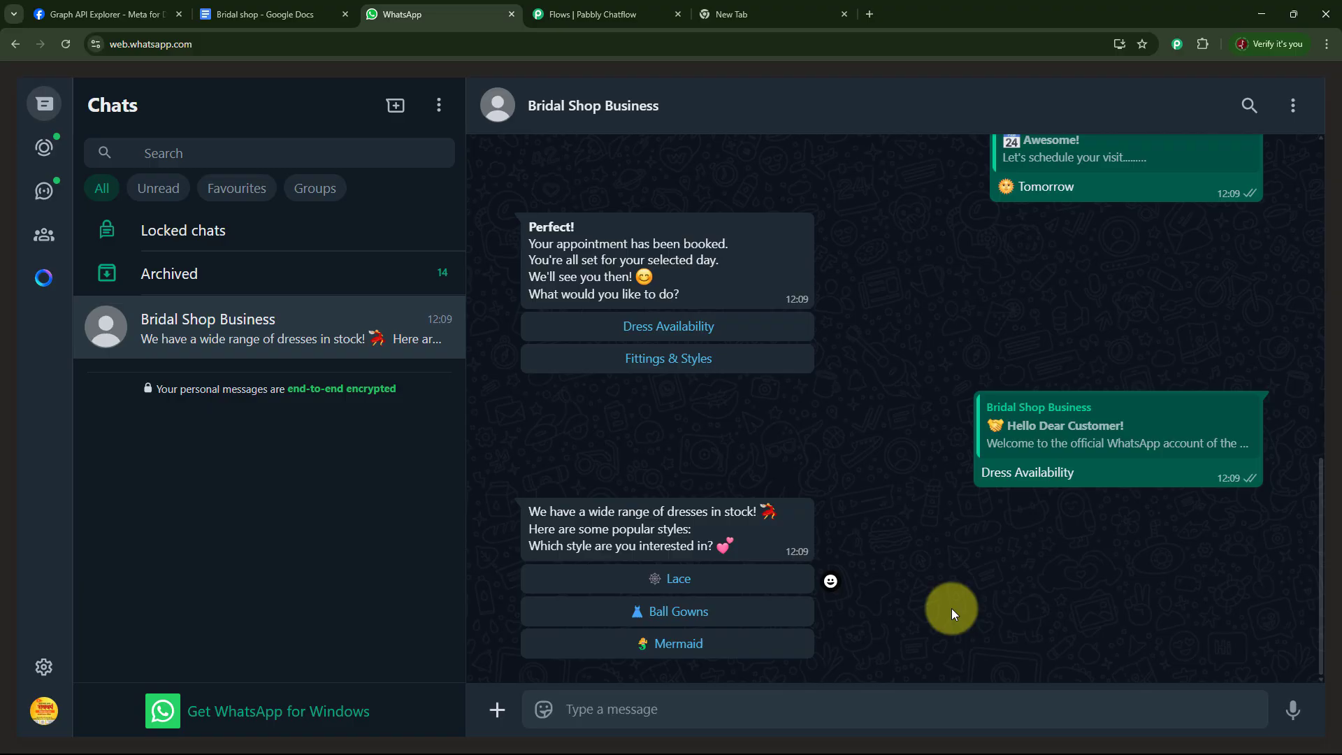
pyautogui.scroll(5, 951, 608)
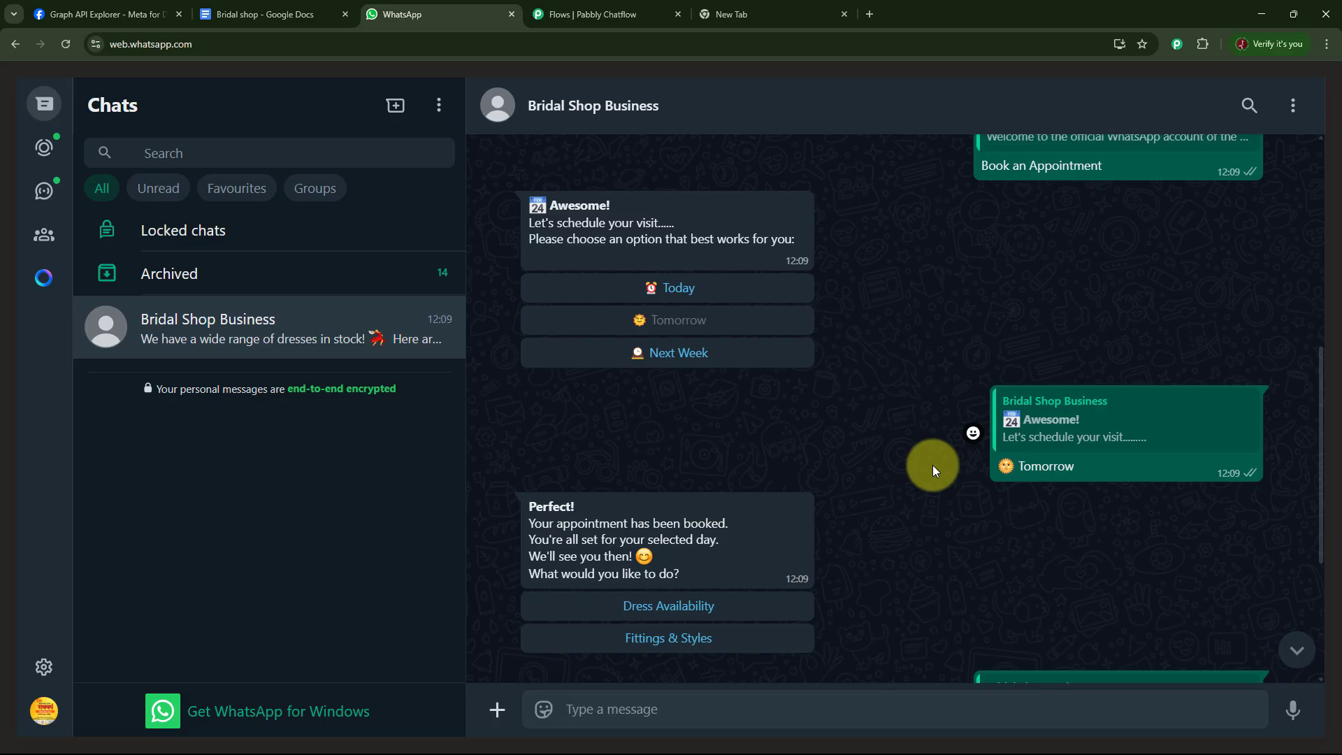
# Open pabbly.com/chatflow in the new browser tab.
pyautogui.click(773, 16)
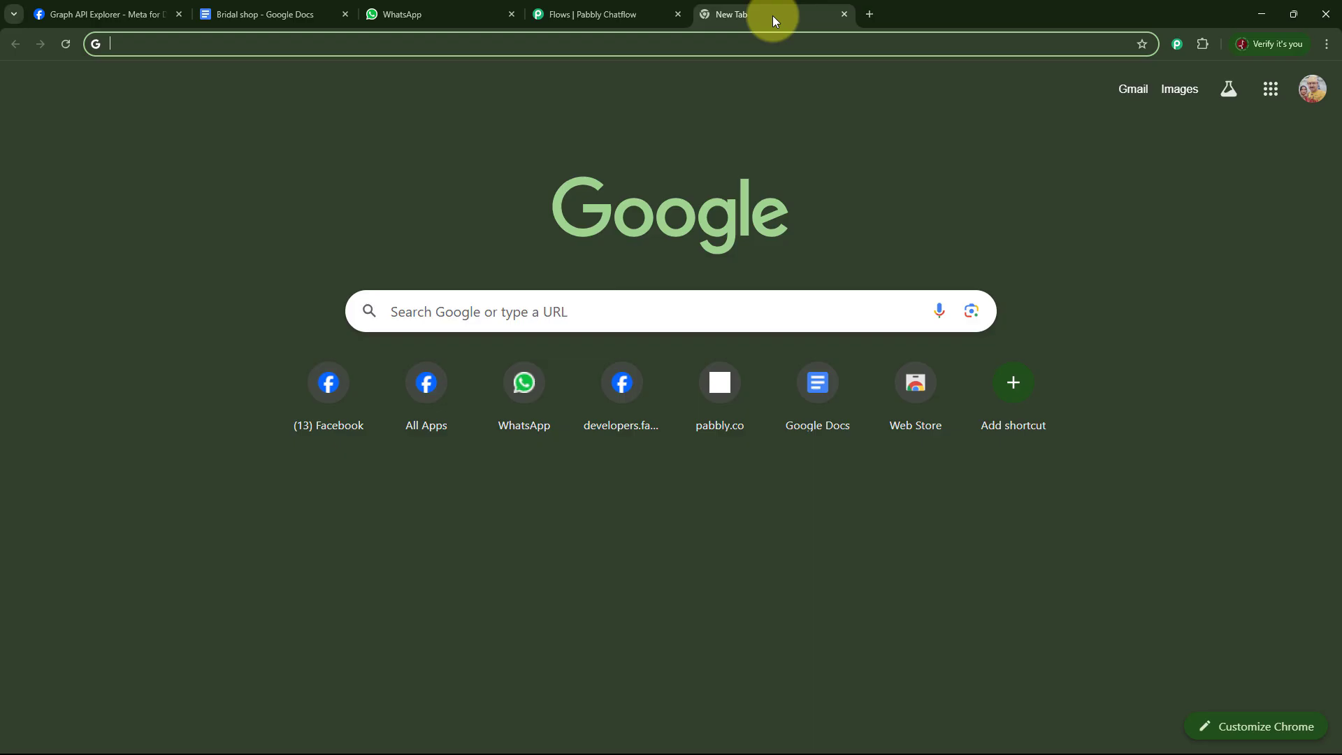
pyautogui.click(574, 44)
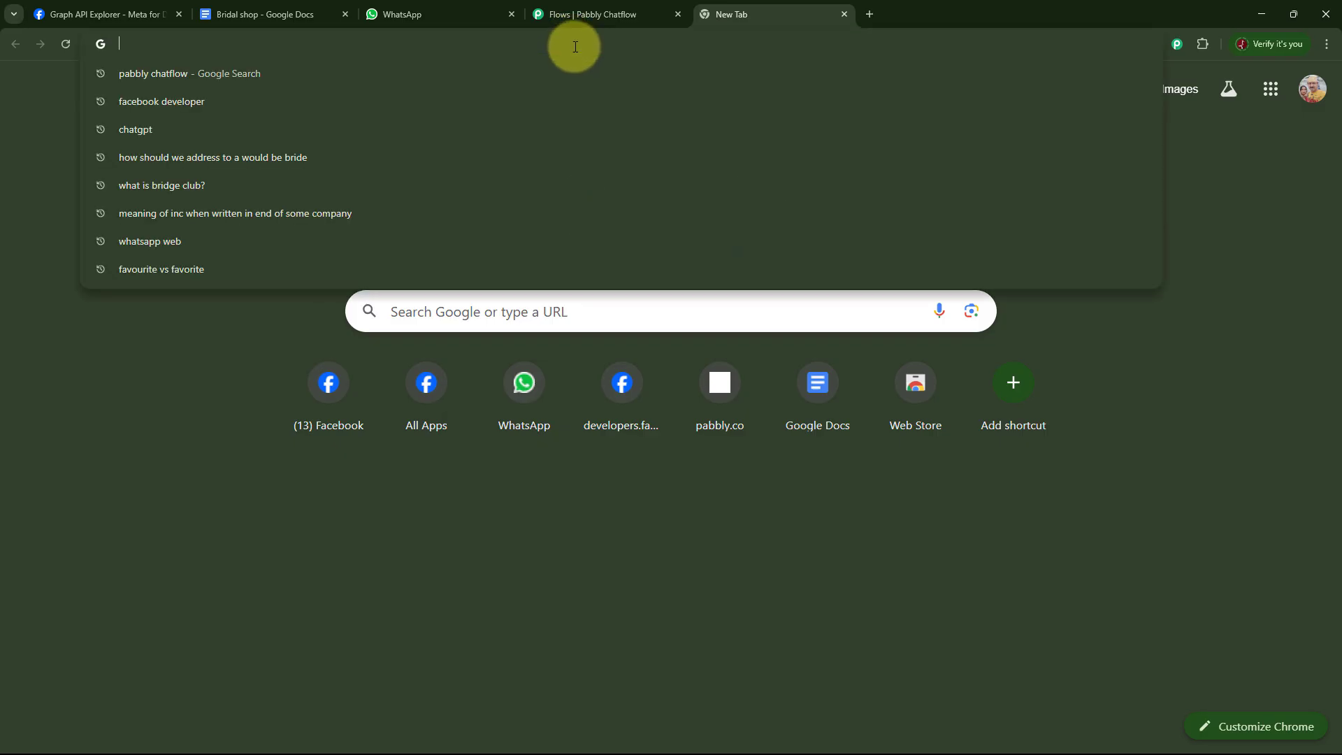
pyautogui.write('p')
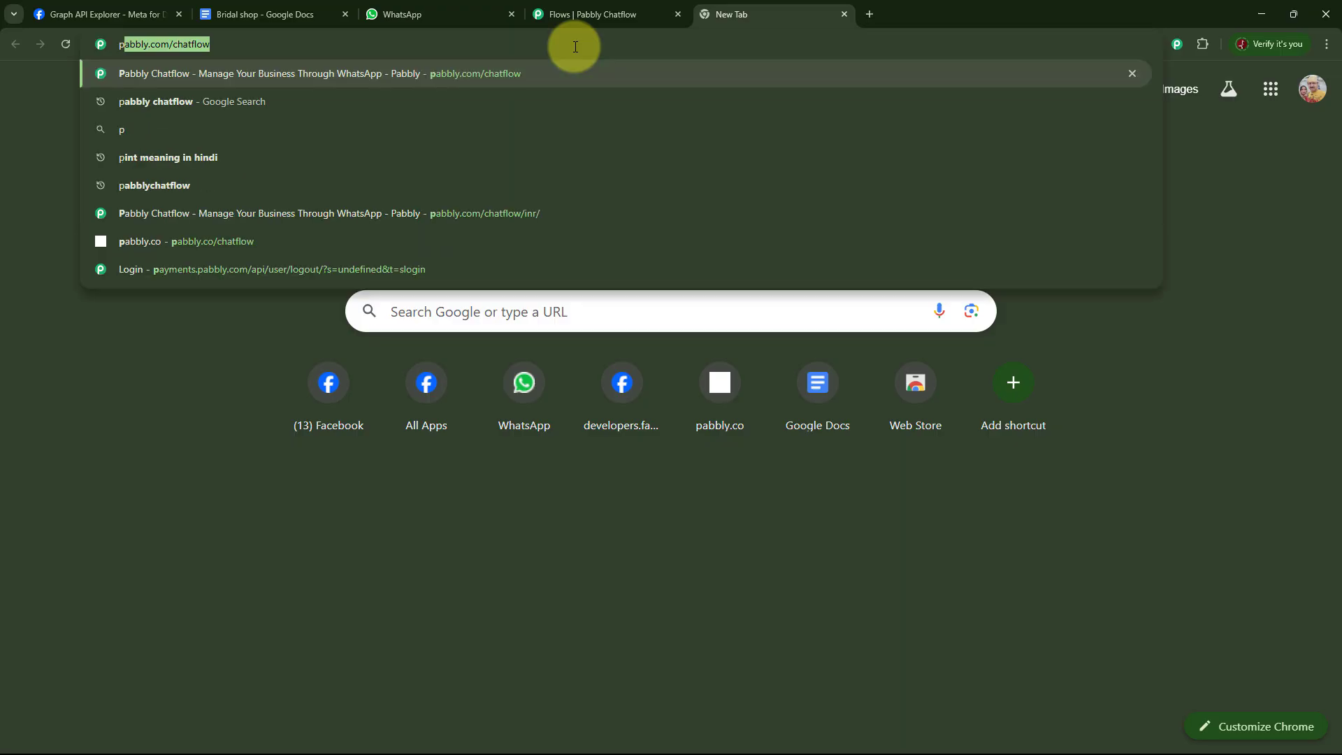
pyautogui.write('abbly')
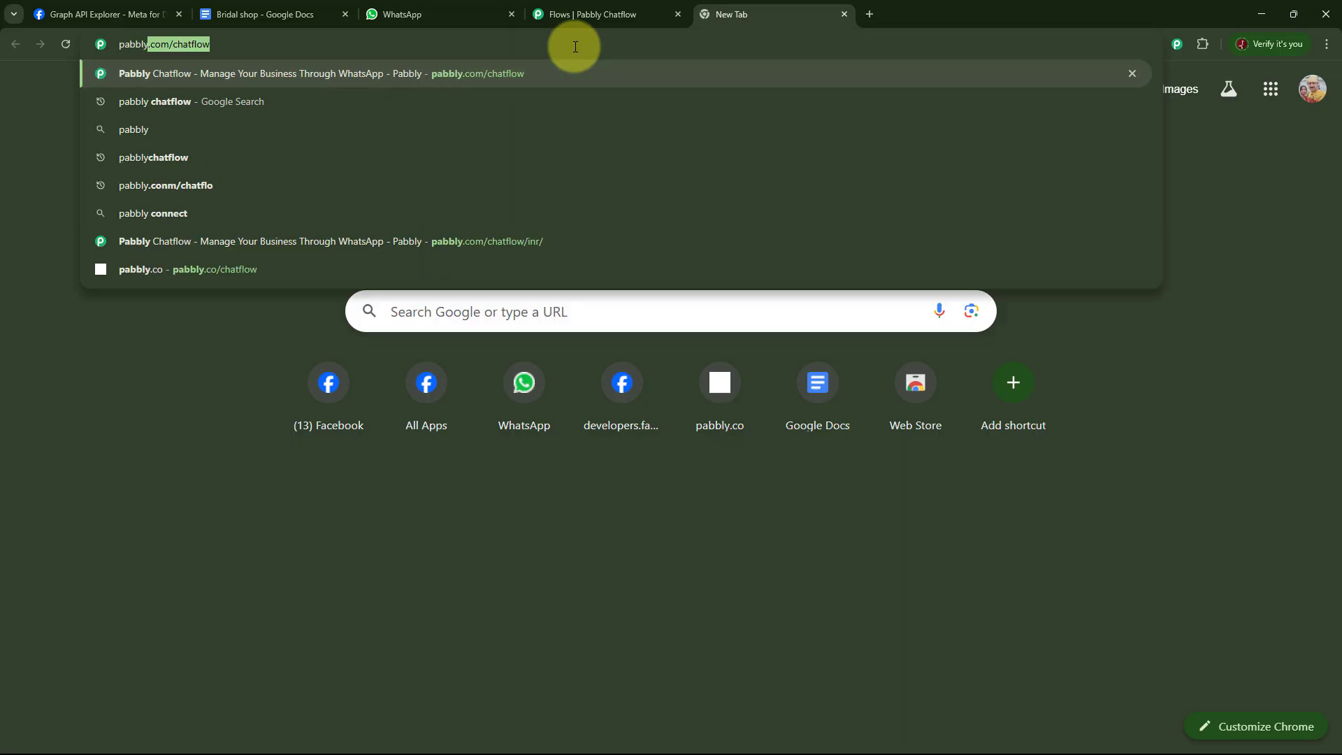
pyautogui.write('.com')
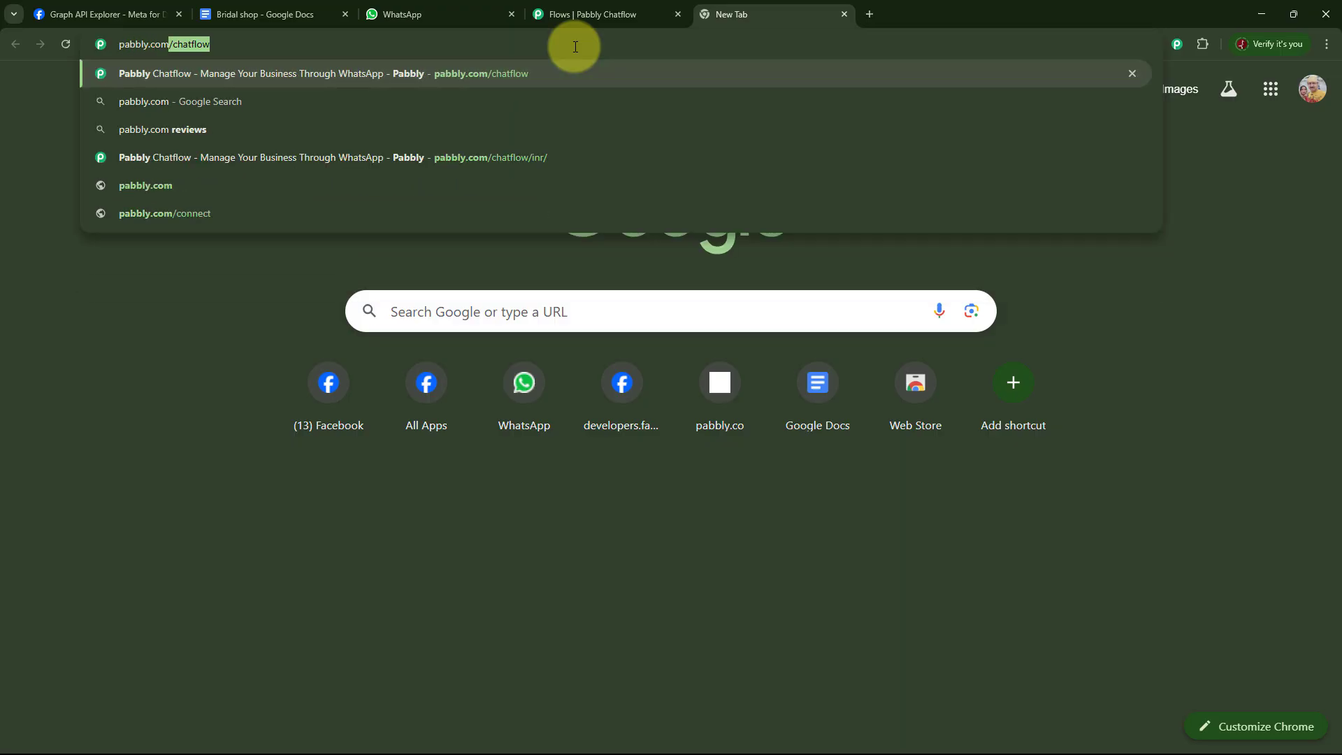
pyautogui.write('/cha')
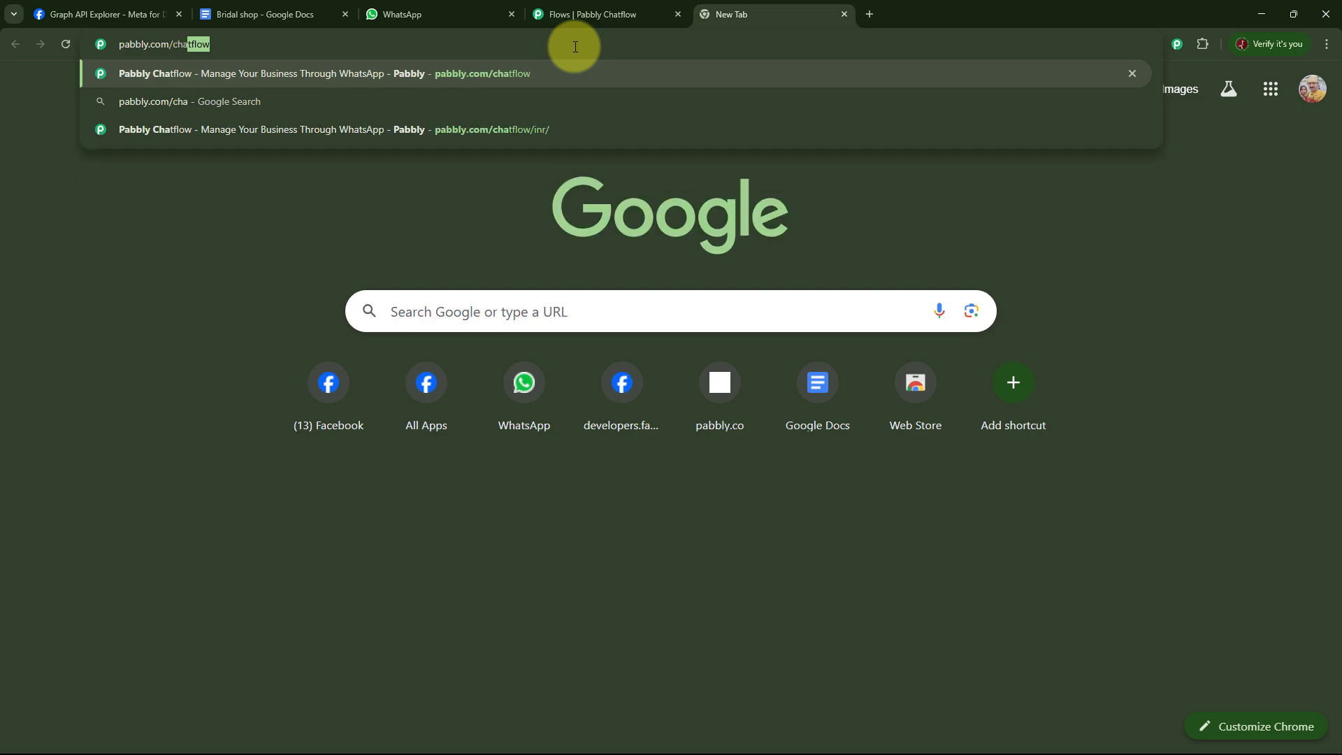
pyautogui.write('tflow')
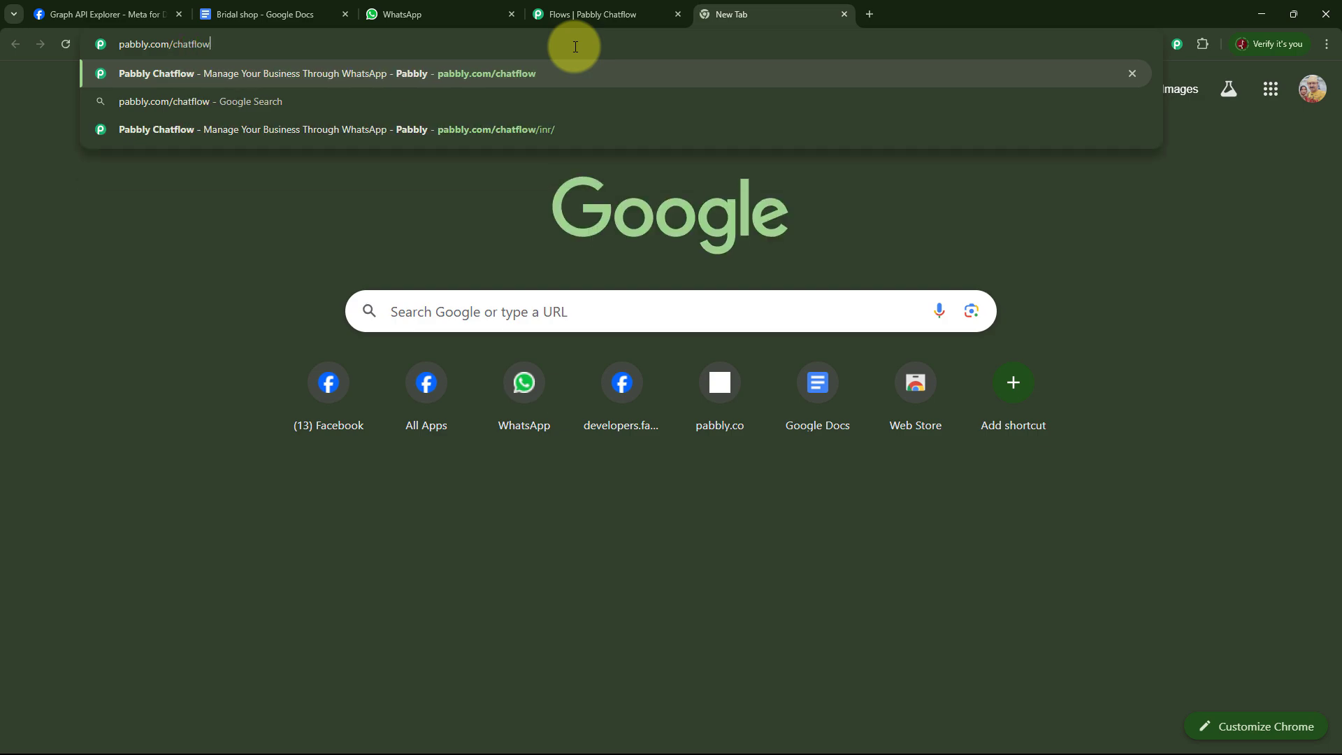
pyautogui.press('Return')
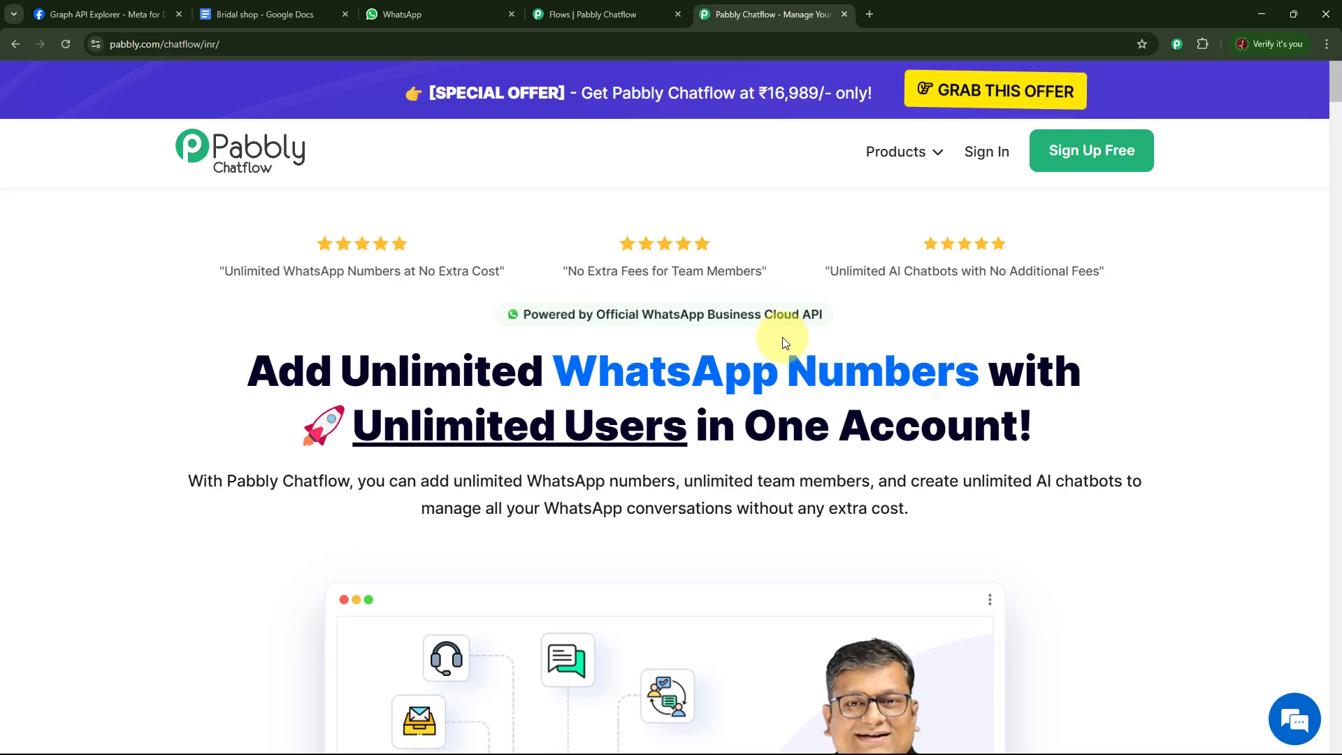
# Sign in and open Pabbly Chatflow from the list of Pabbly apps.
pyautogui.click(979, 156)
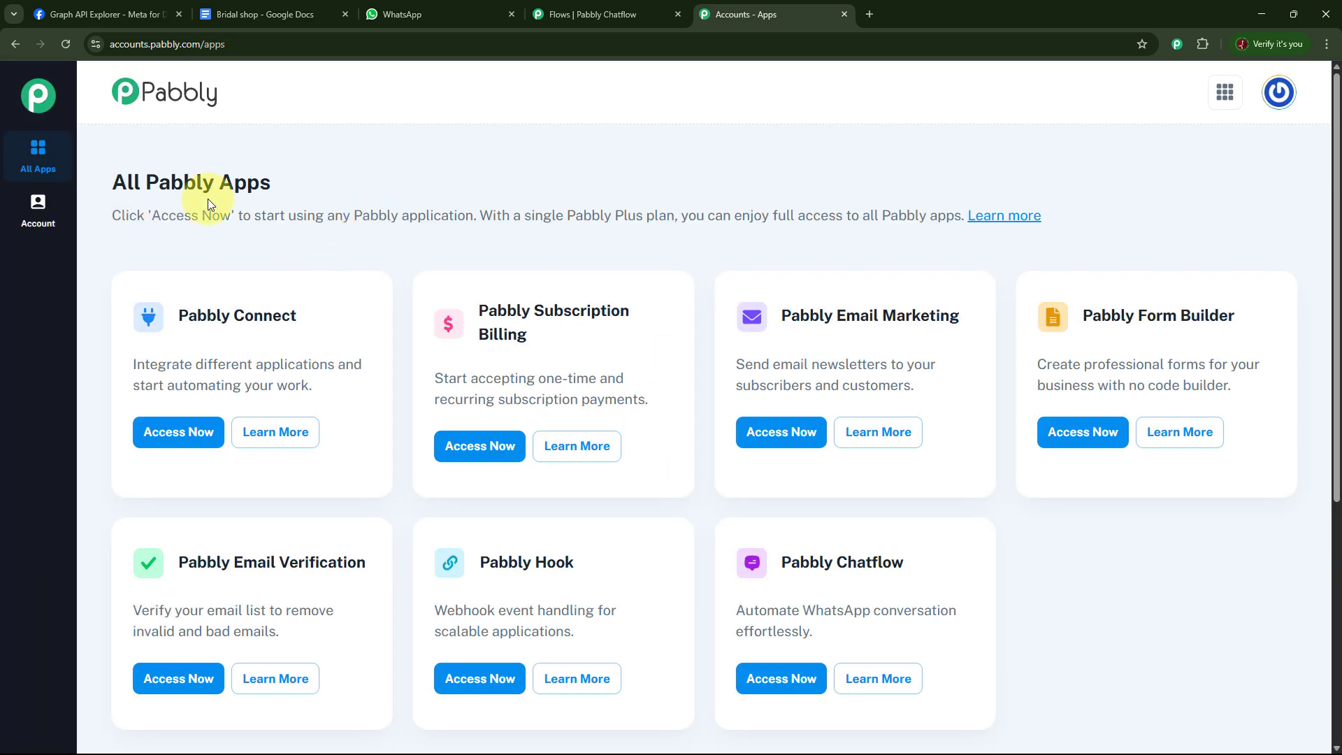
pyautogui.scroll(-4, 1014, 336)
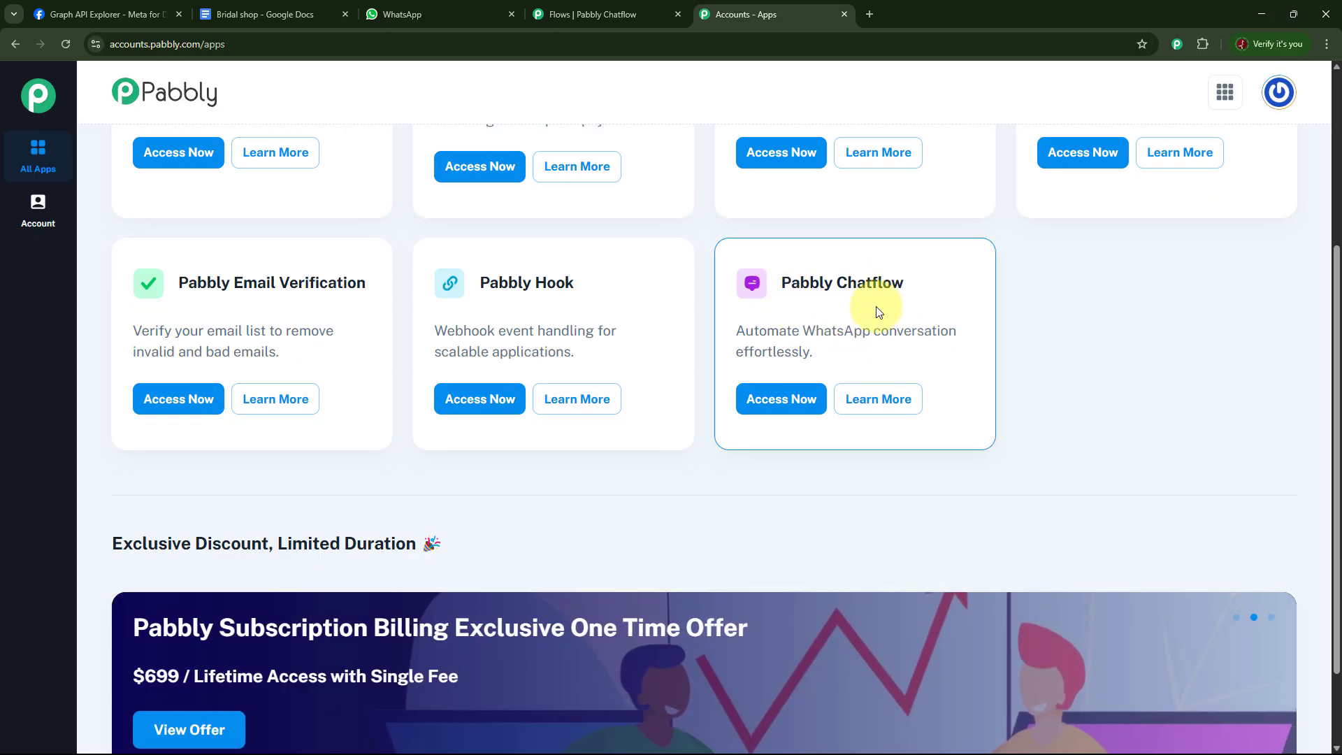
pyautogui.click(803, 404)
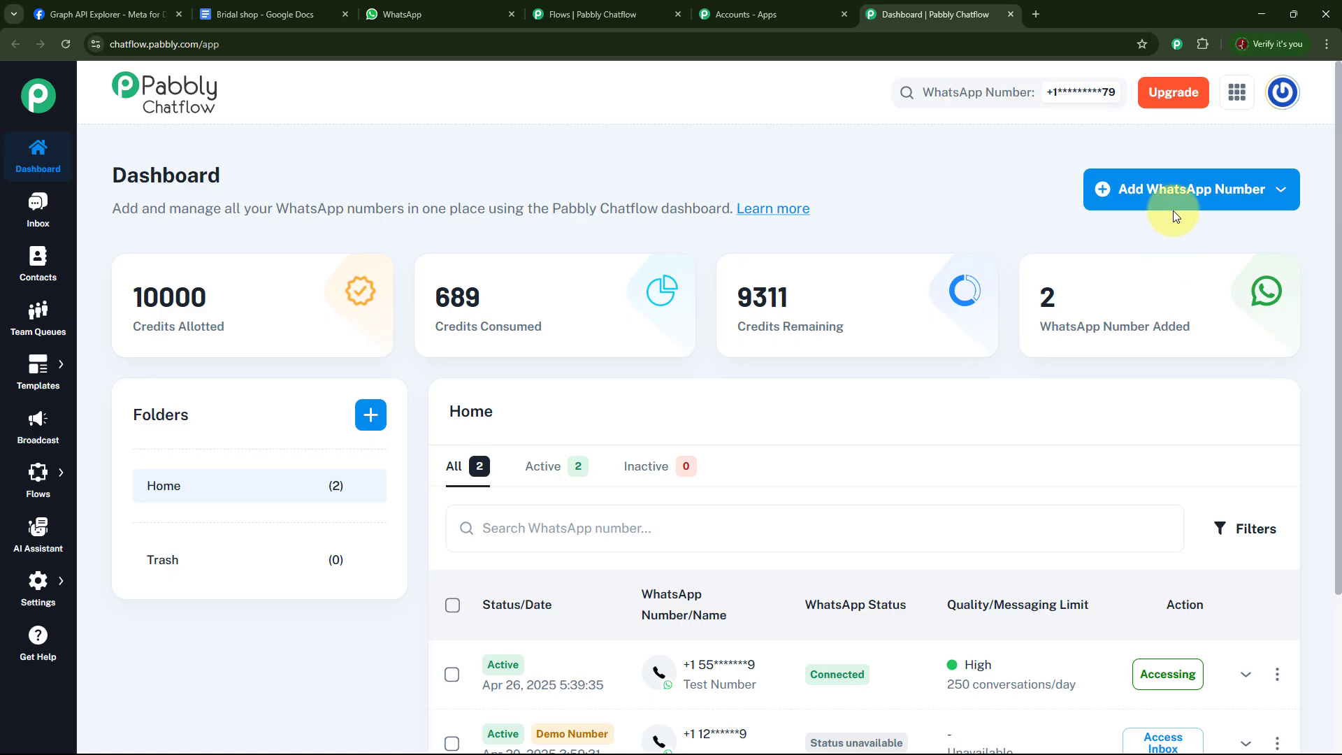
pyautogui.click(1273, 190)
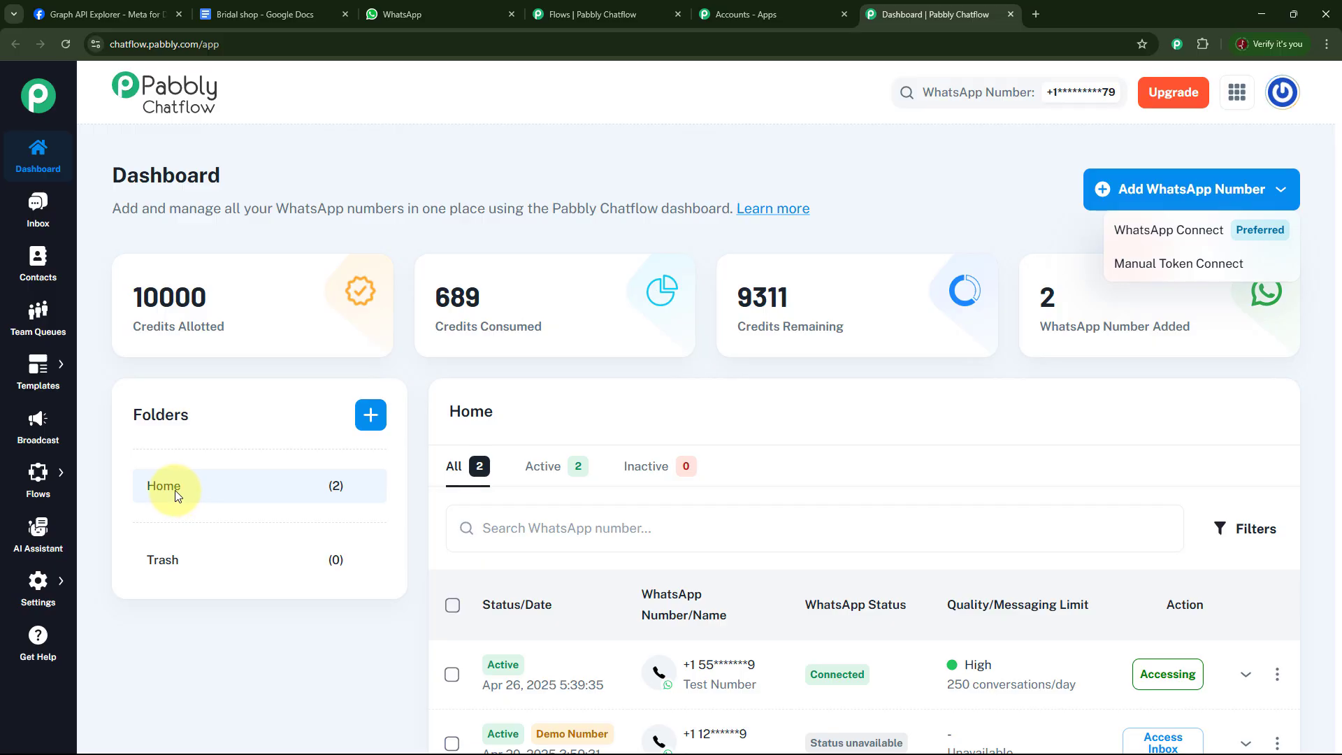
pyautogui.click(370, 420)
pyautogui.click(370, 423)
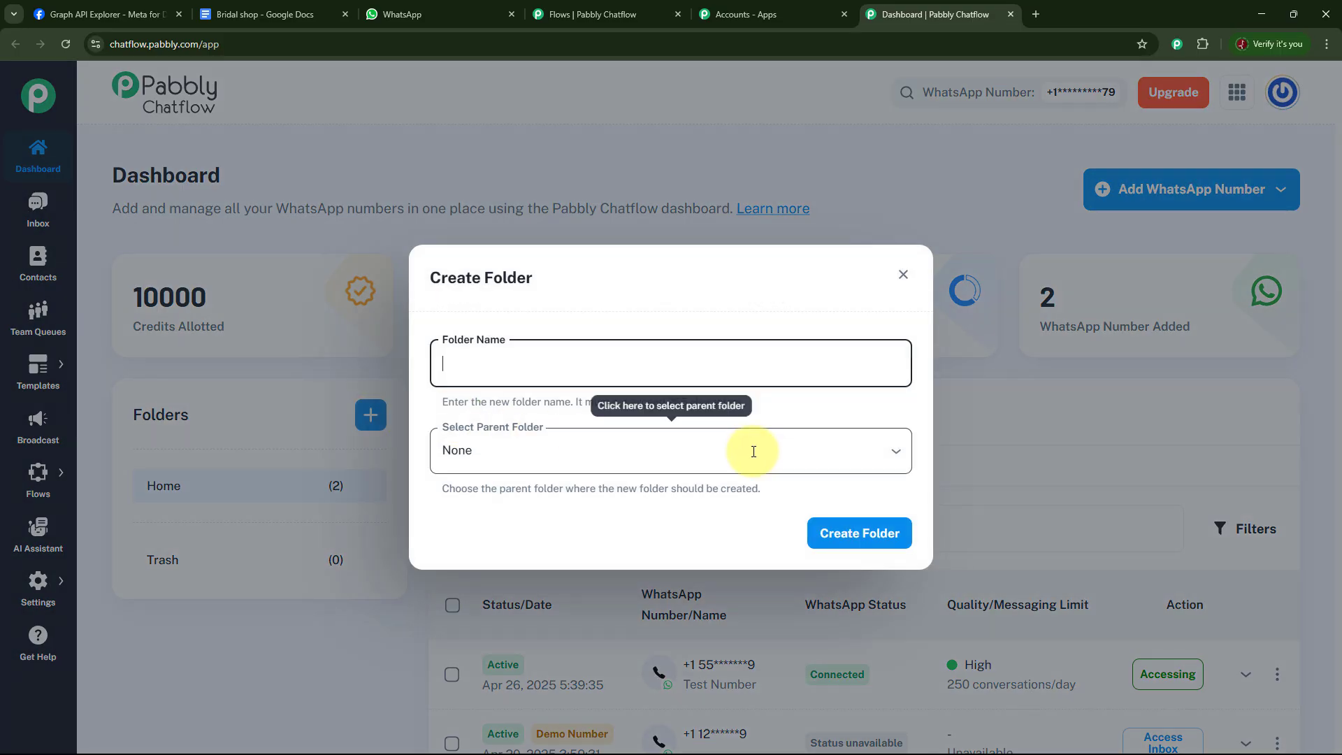
pyautogui.click(903, 276)
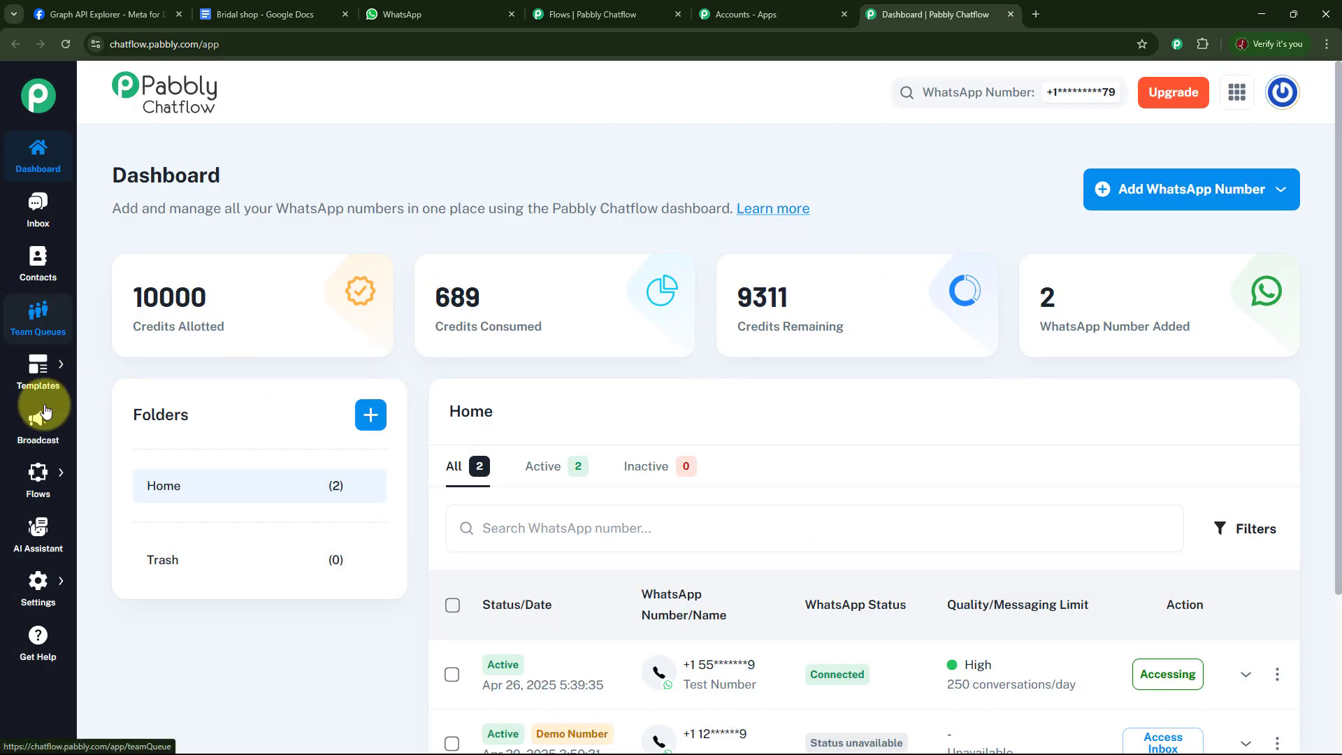
# Open the WhatsApp Chatbot for Bridal Shop flow from the Flows list.
pyautogui.moveTo(31, 607)
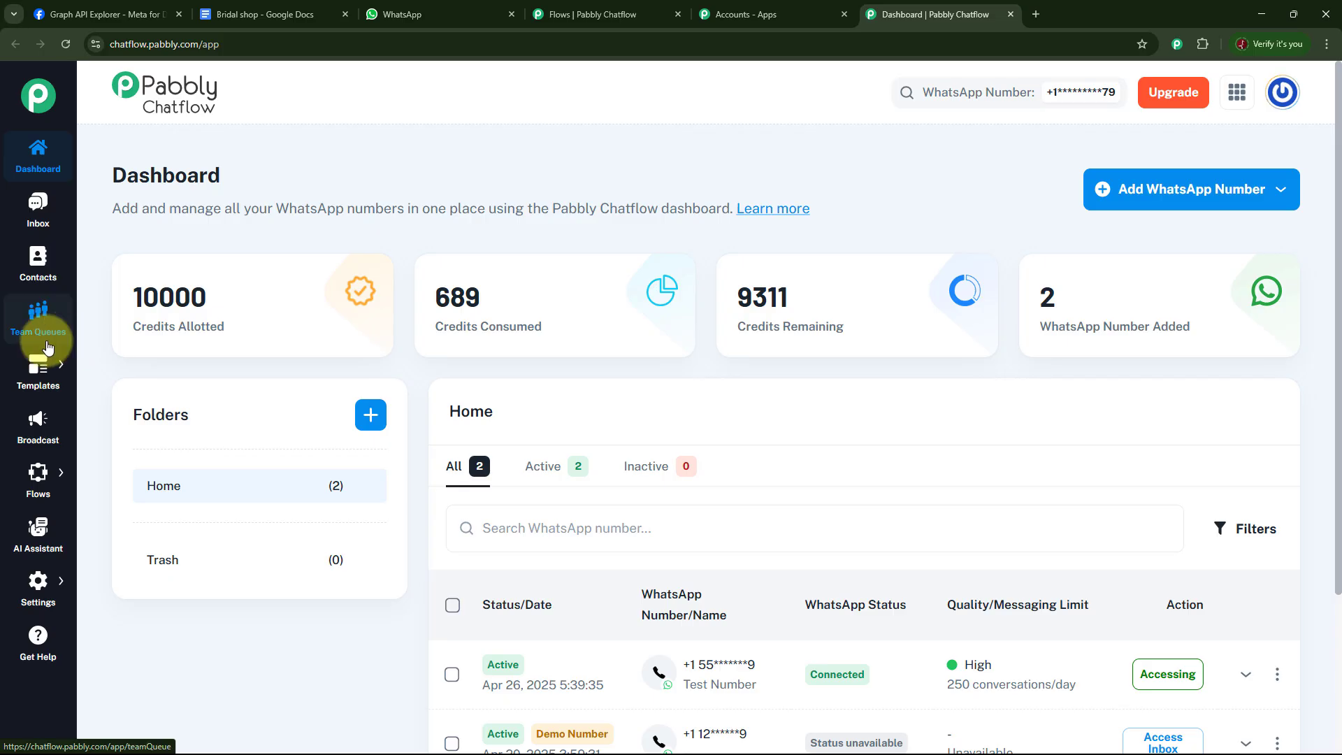
pyautogui.moveTo(35, 367)
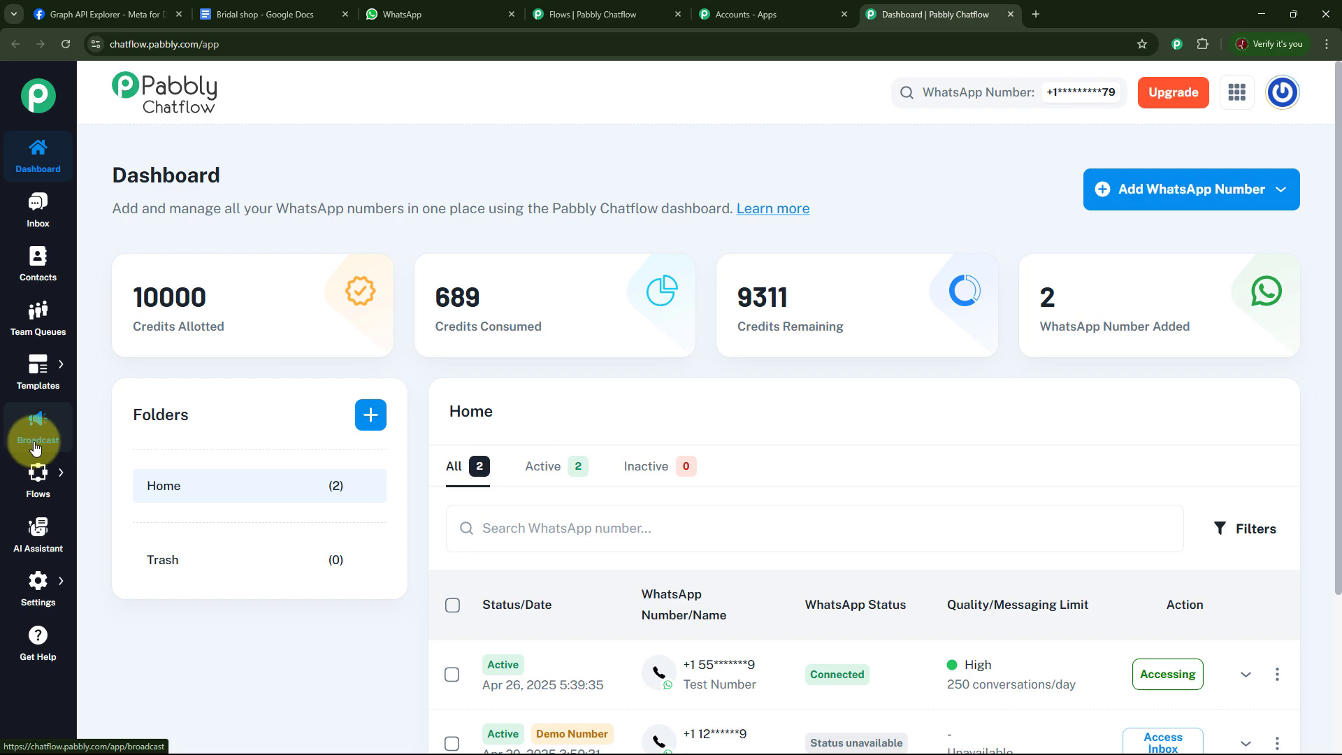
pyautogui.moveTo(39, 489)
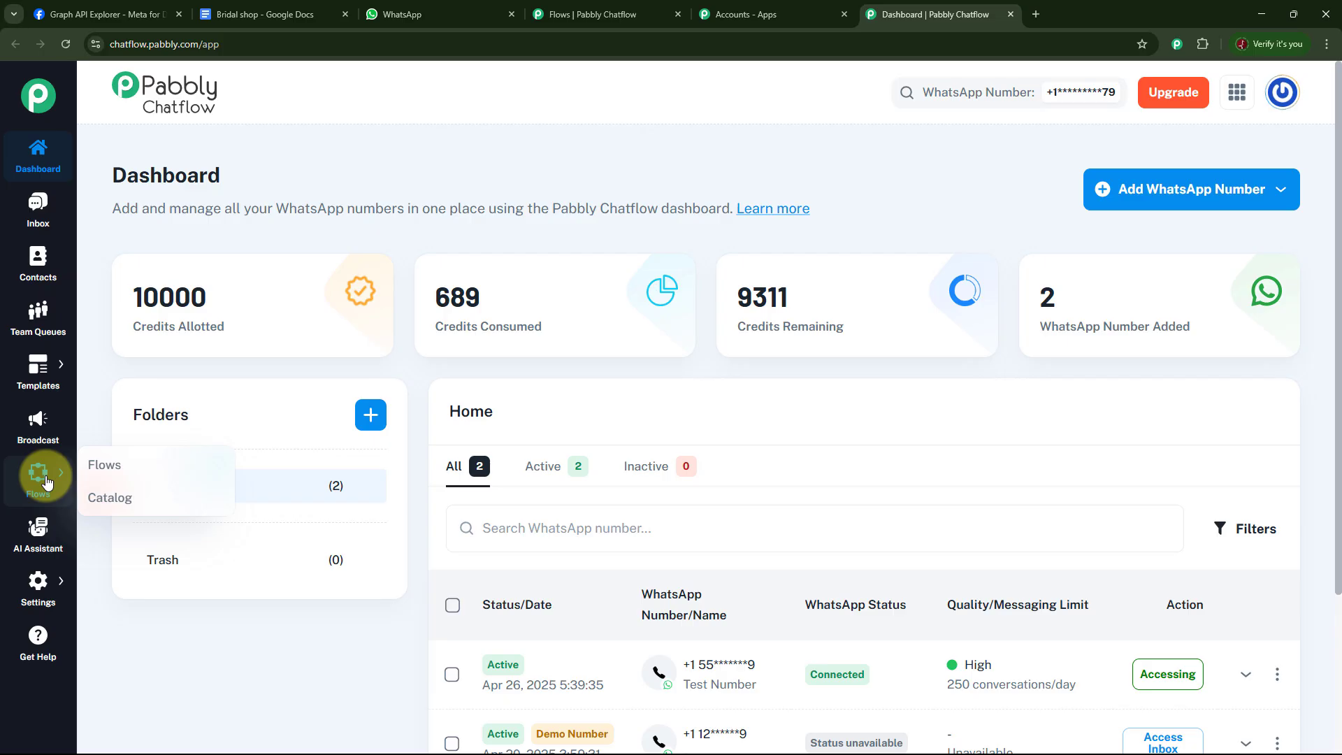
pyautogui.click(104, 464)
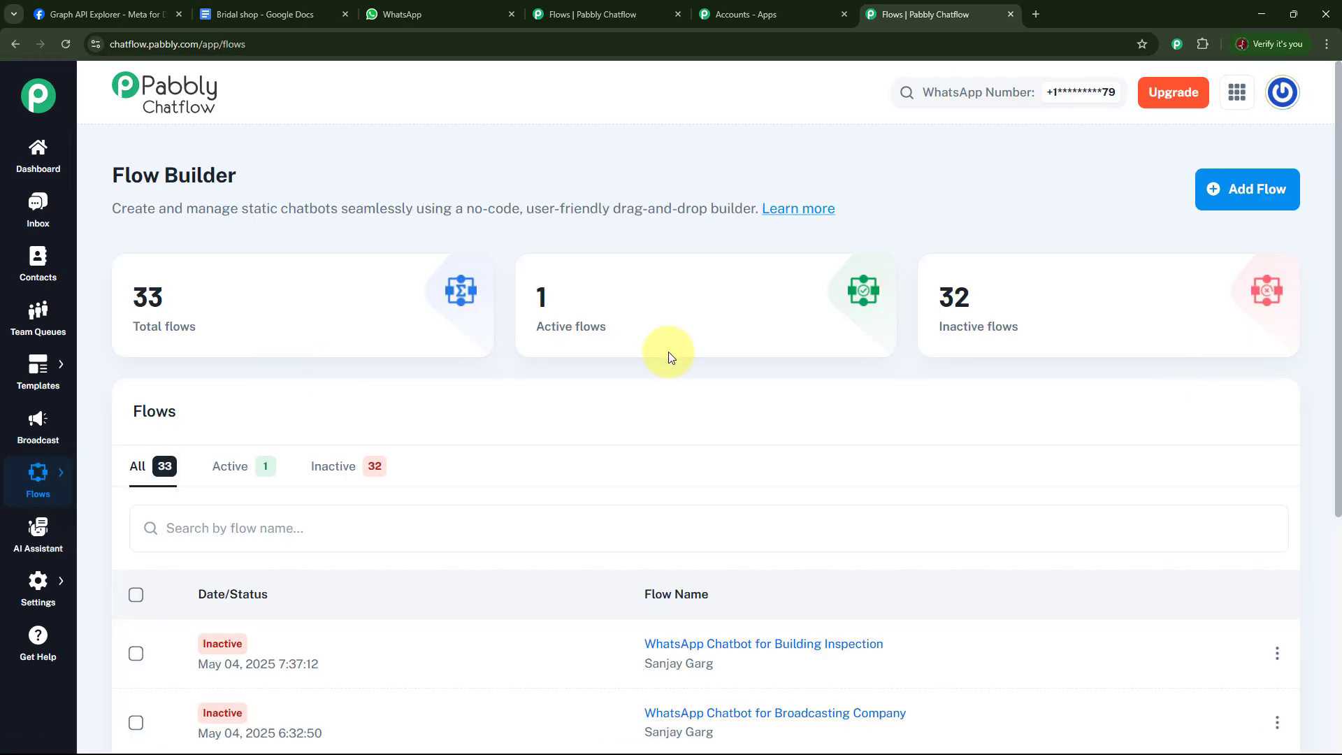
pyautogui.moveTo(142, 335)
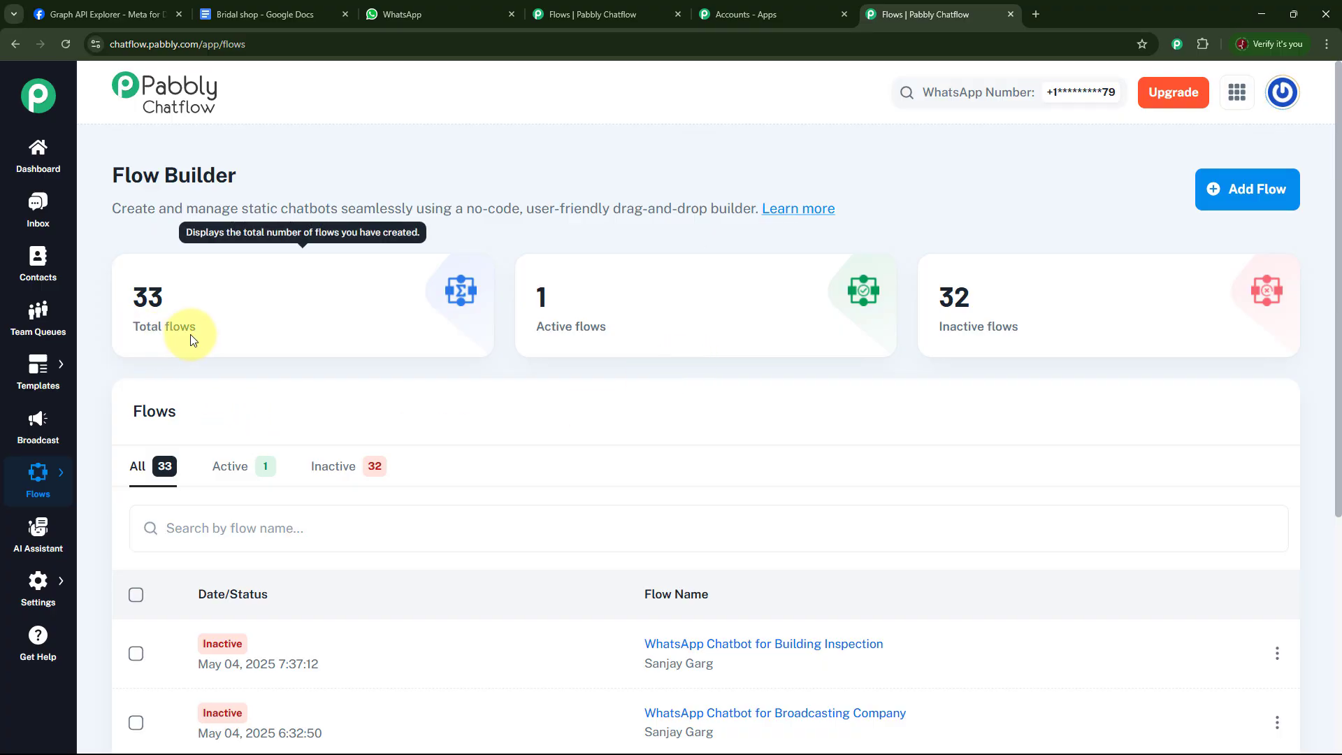
pyautogui.moveTo(1013, 330)
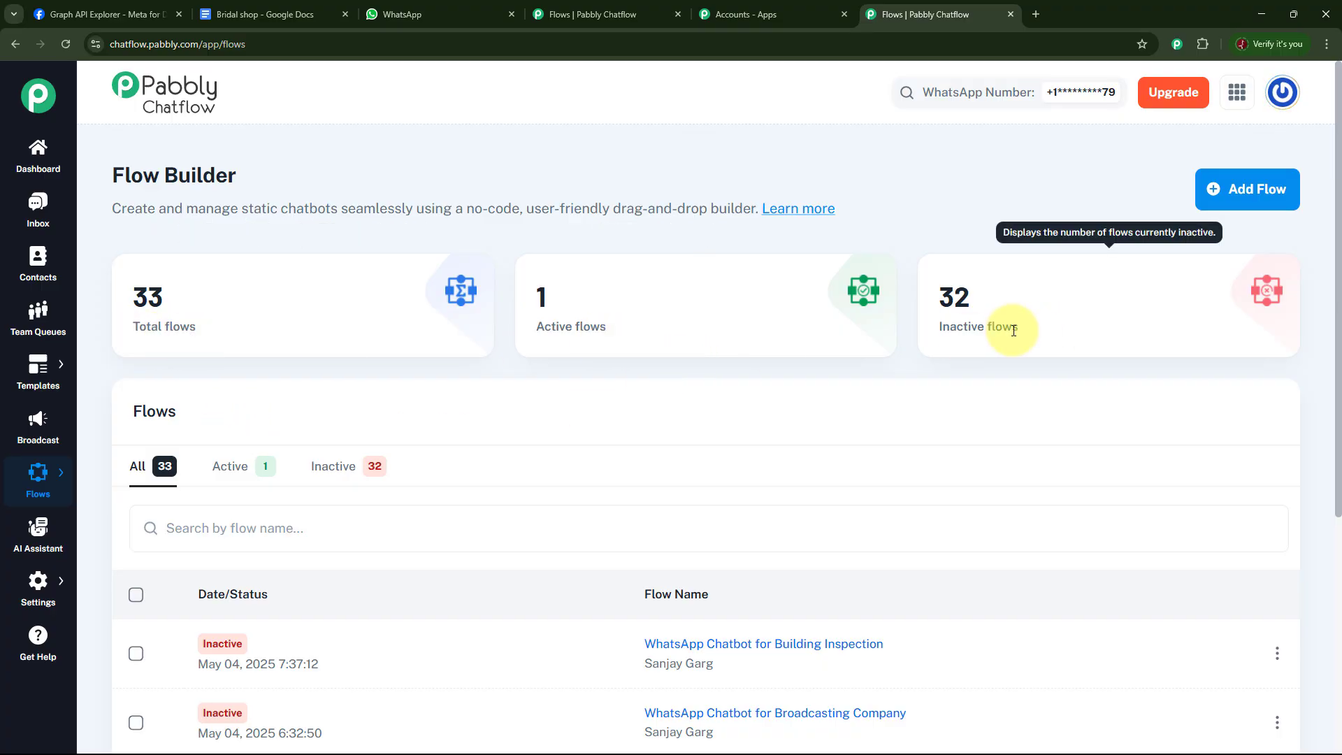
pyautogui.moveTo(608, 318)
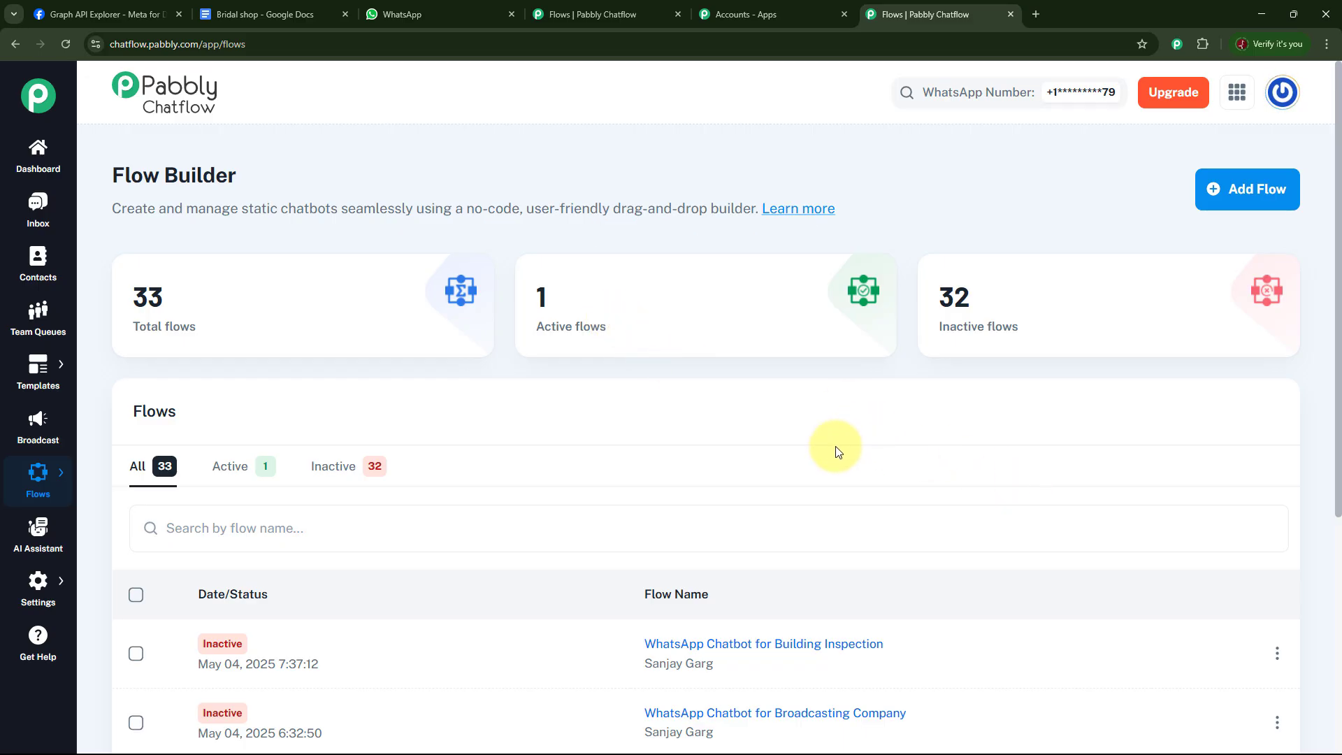
pyautogui.scroll(-5, 837, 451)
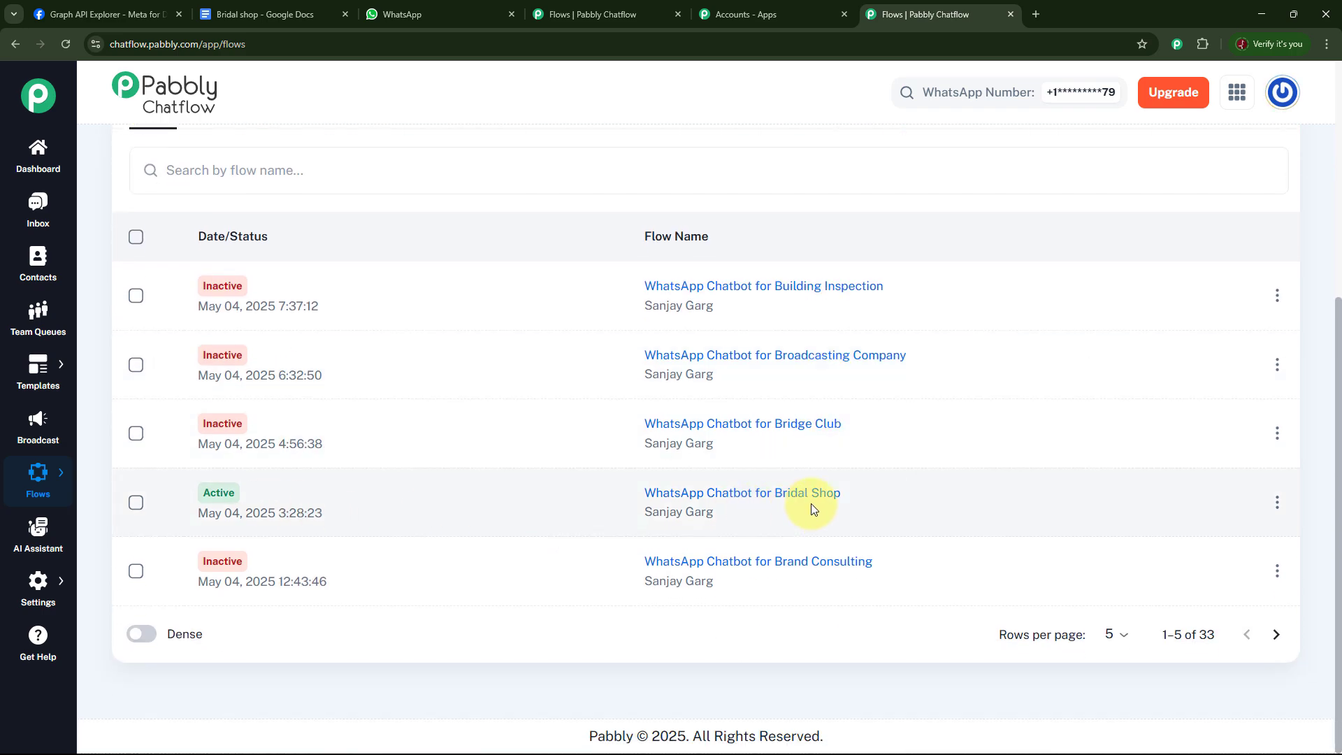
pyautogui.moveTo(813, 508)
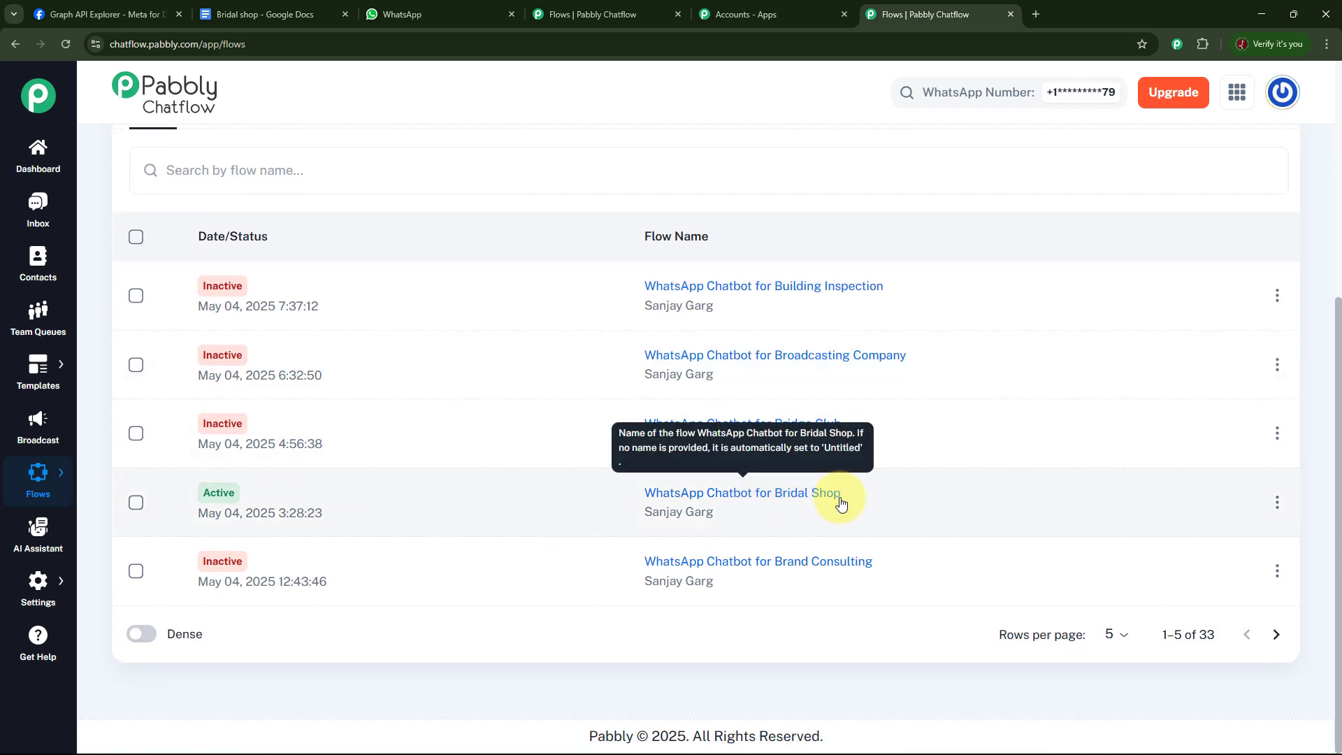
pyautogui.click(723, 498)
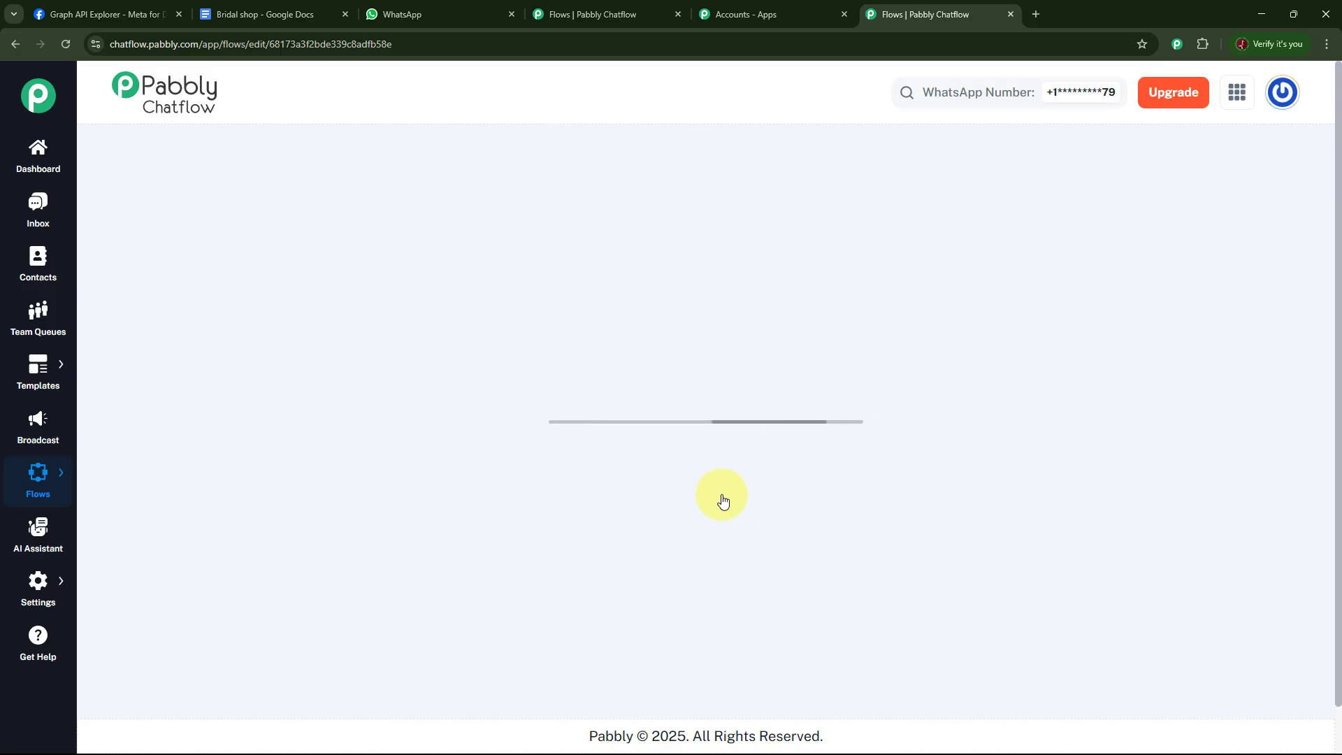
# Deactivate and save the Bridal Shop chatbot flow and return to the Flows list.
pyautogui.scroll(-3, 671, 658)
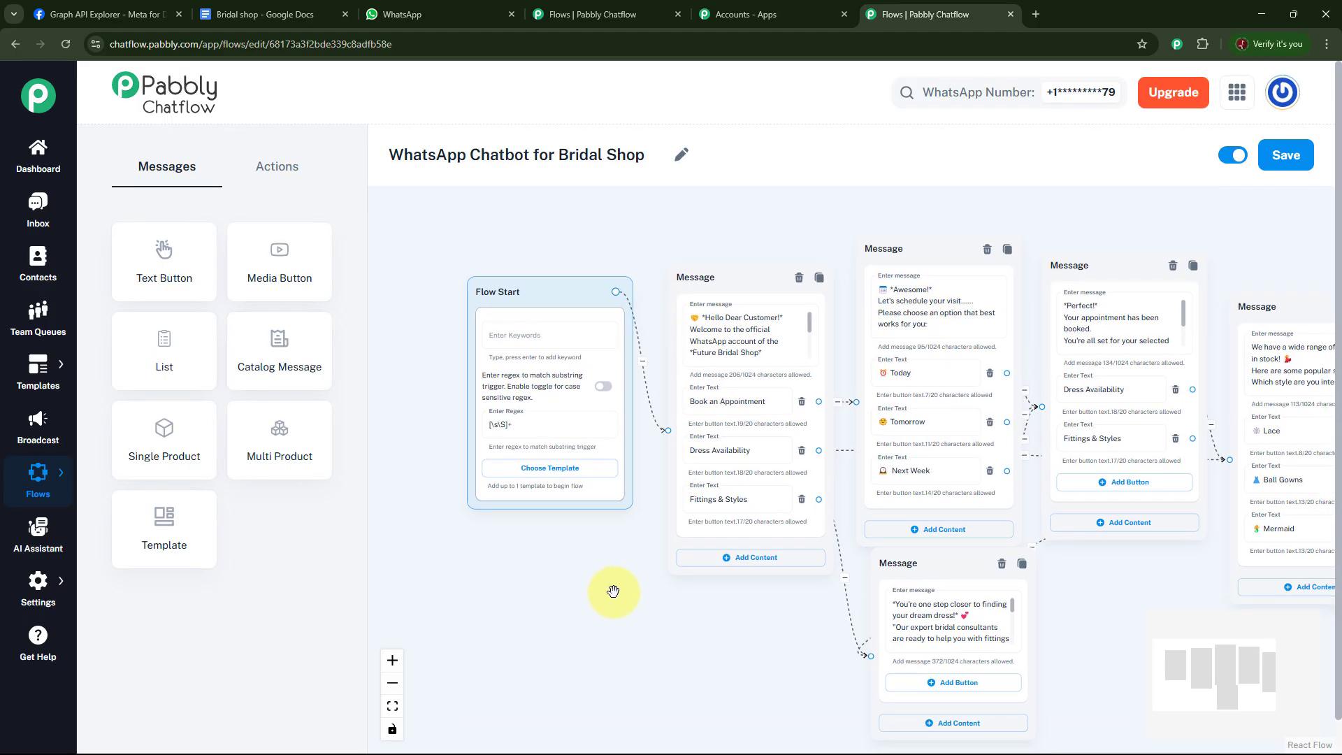
pyautogui.moveTo(604, 589); pyautogui.dragTo(593, 589)
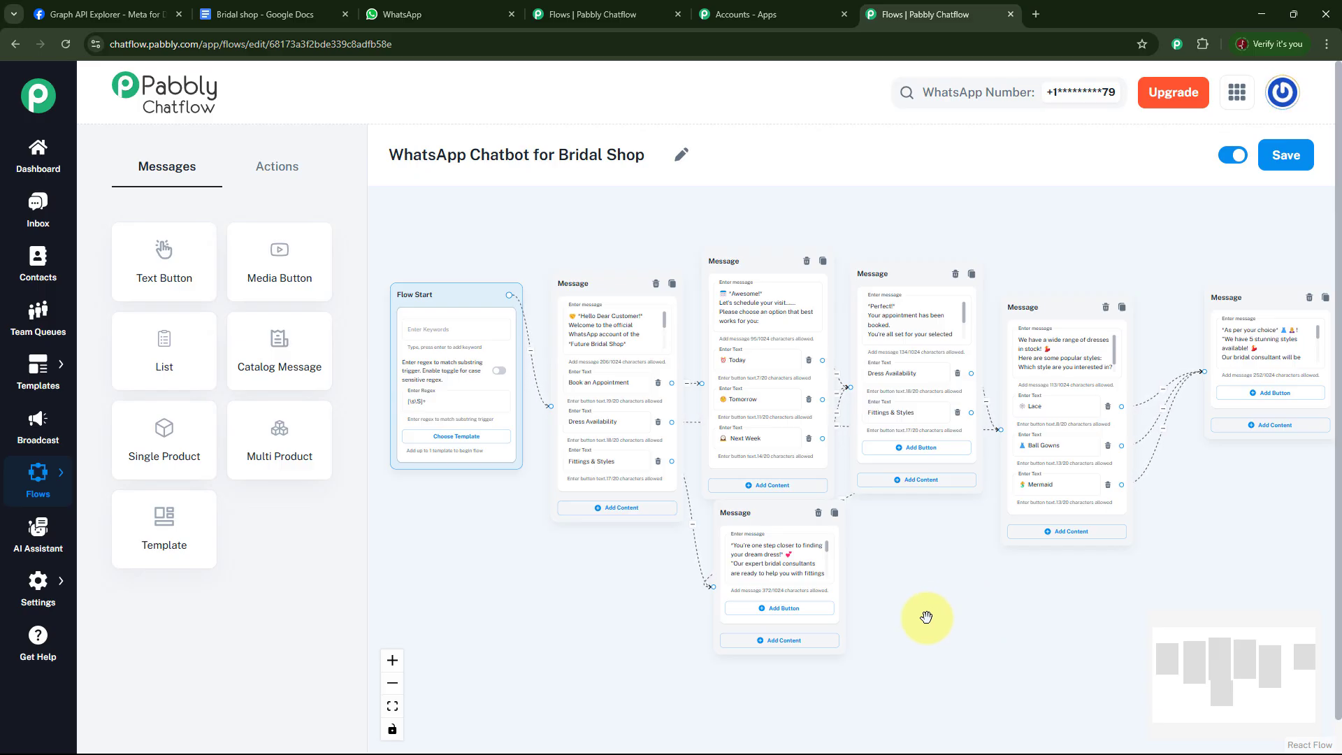
pyautogui.click(1233, 154)
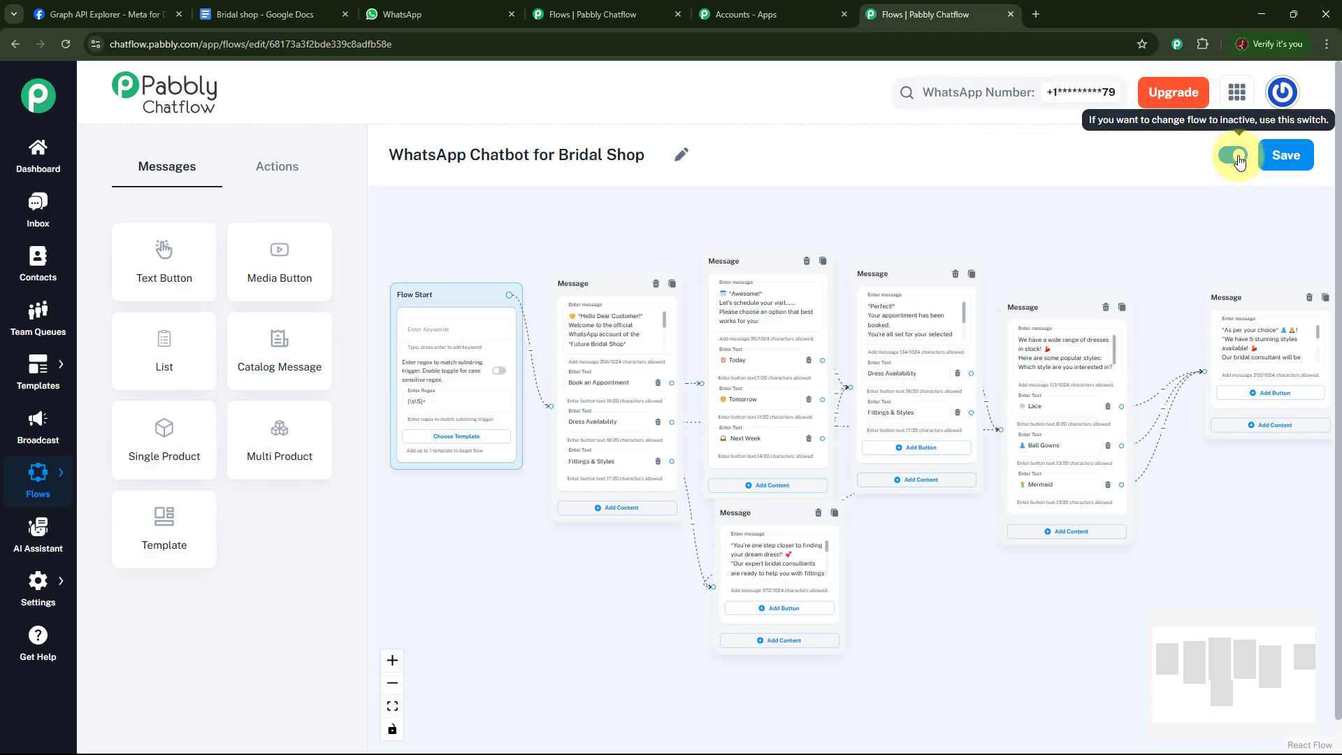
pyautogui.click(1276, 171)
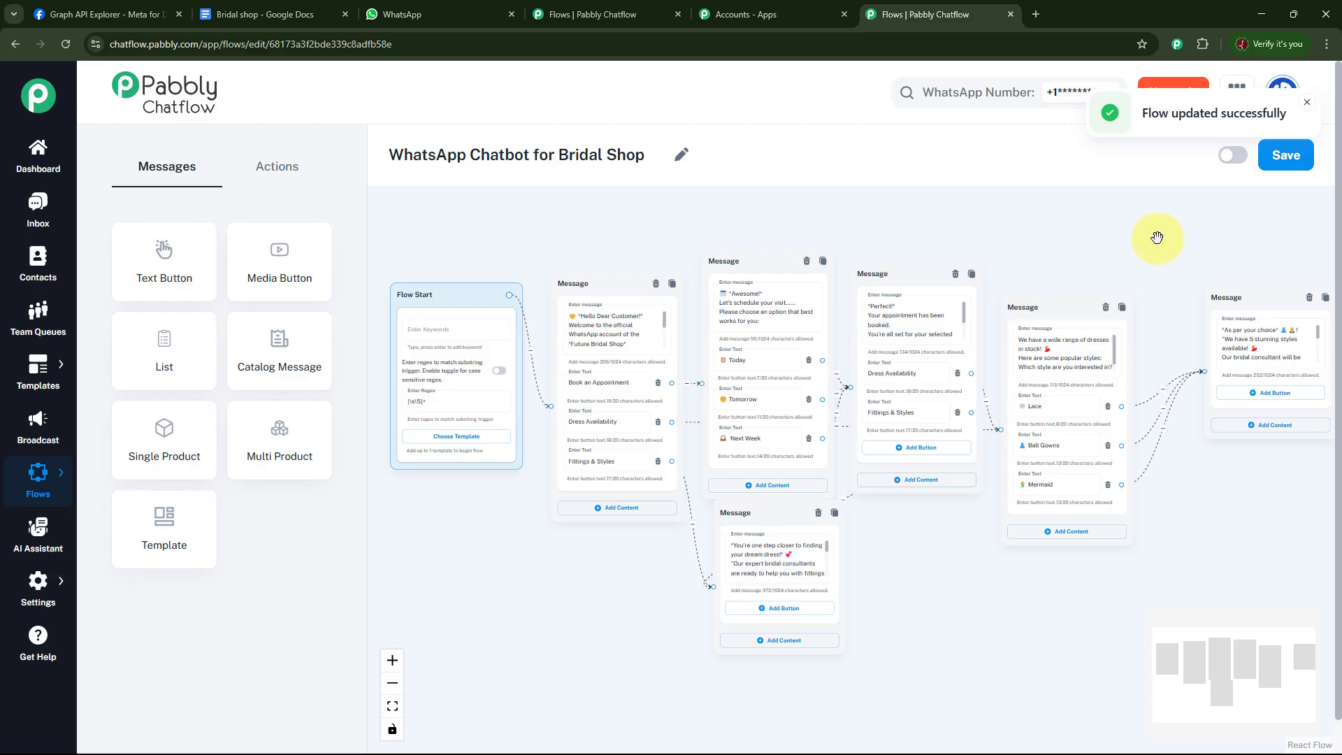
pyautogui.moveTo(37, 472)
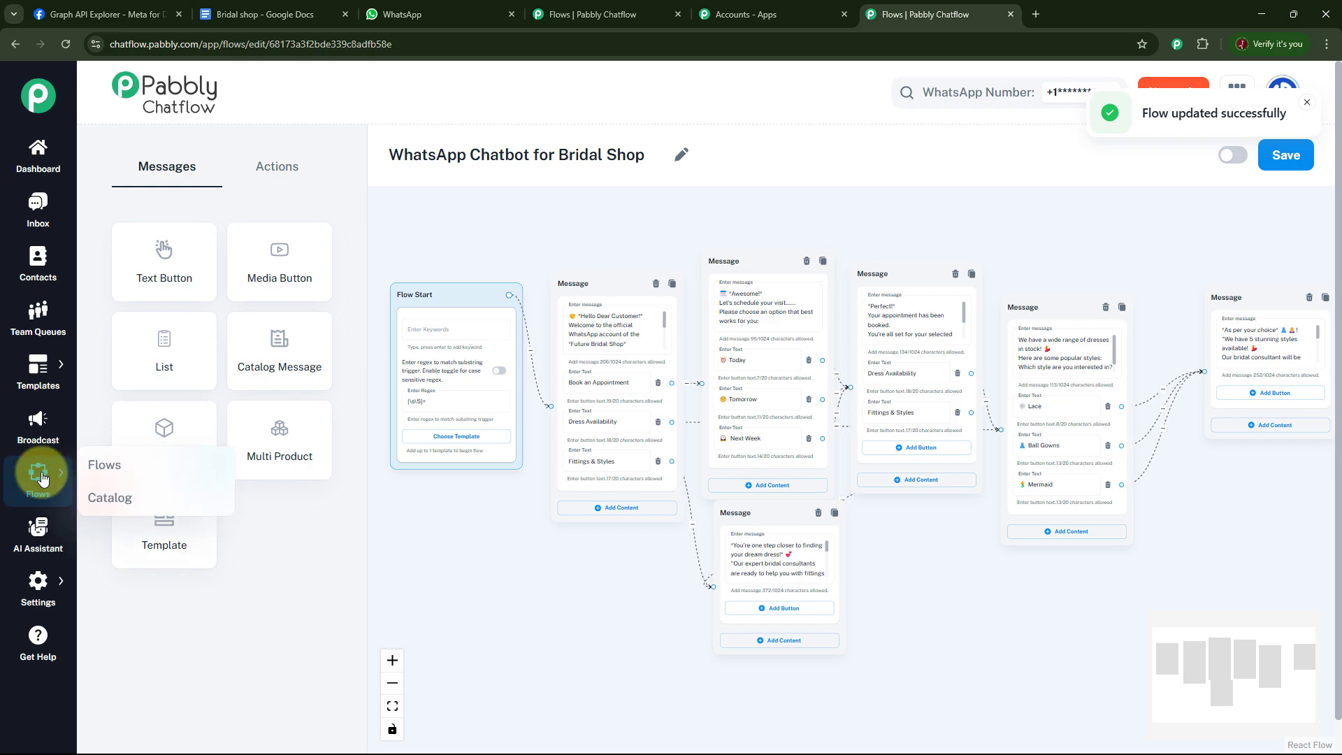
pyautogui.click(111, 463)
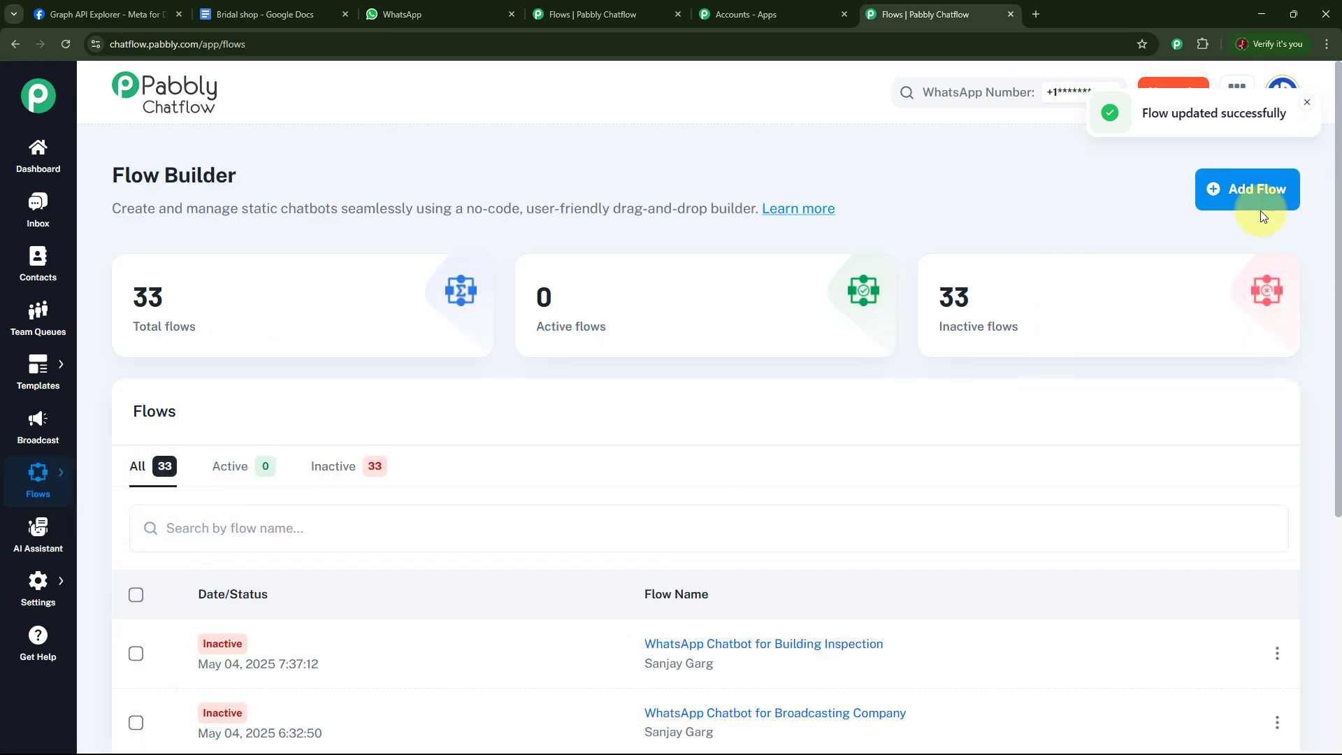
# Create a new flow and name it "WhatsApp Chatbot for Bridal Shop Test".
pyautogui.click(1243, 202)
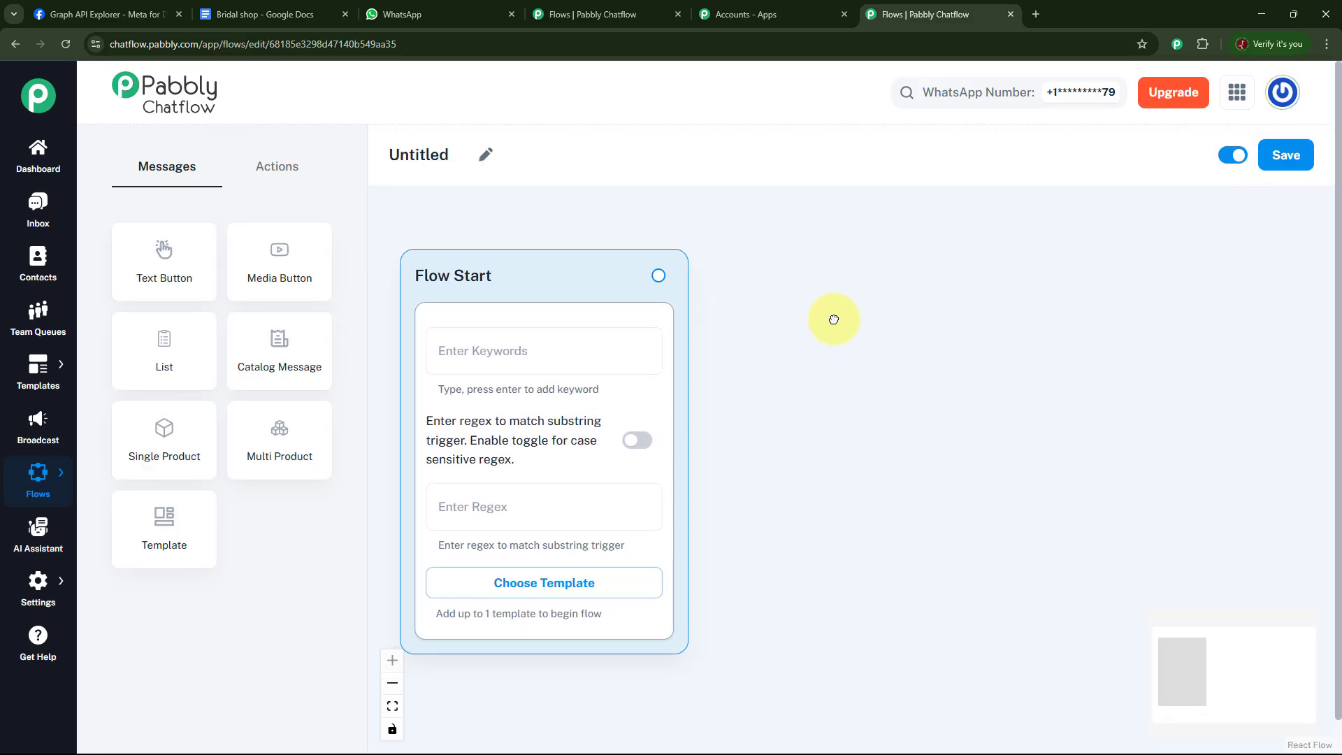
pyautogui.click(486, 159)
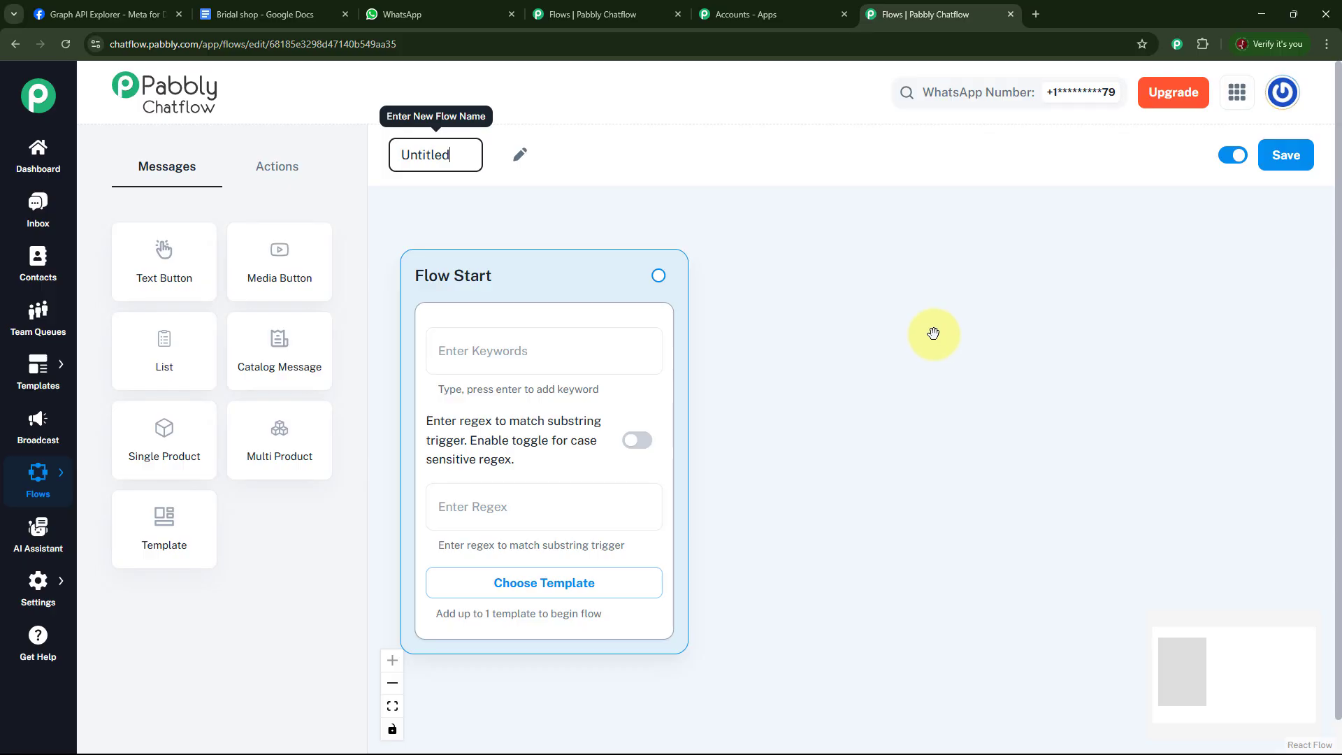
pyautogui.write('WhatsApp Chatbot for Bridal Shop Test')
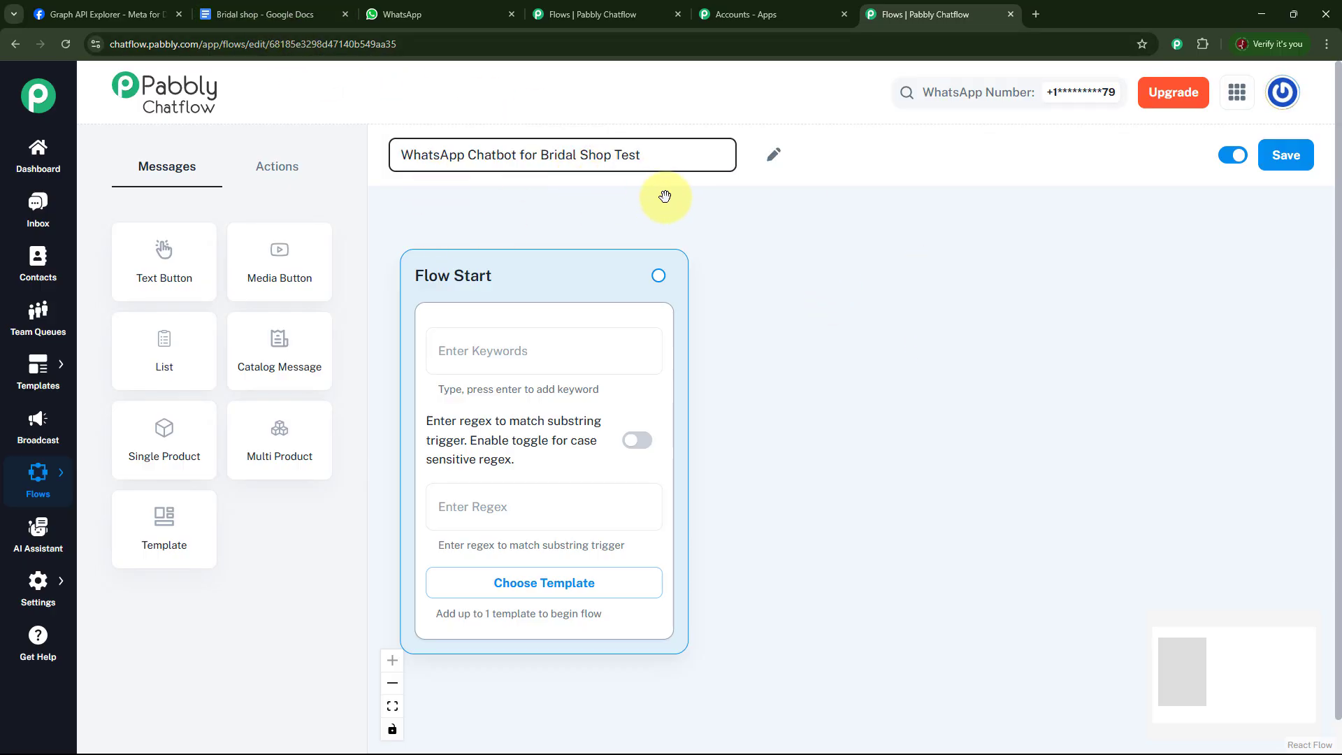
# Set the Flow Start regex trigger to [\s\S]+ so any incoming message starts the flow.
pyautogui.moveTo(552, 273); pyautogui.dragTo(539, 235)
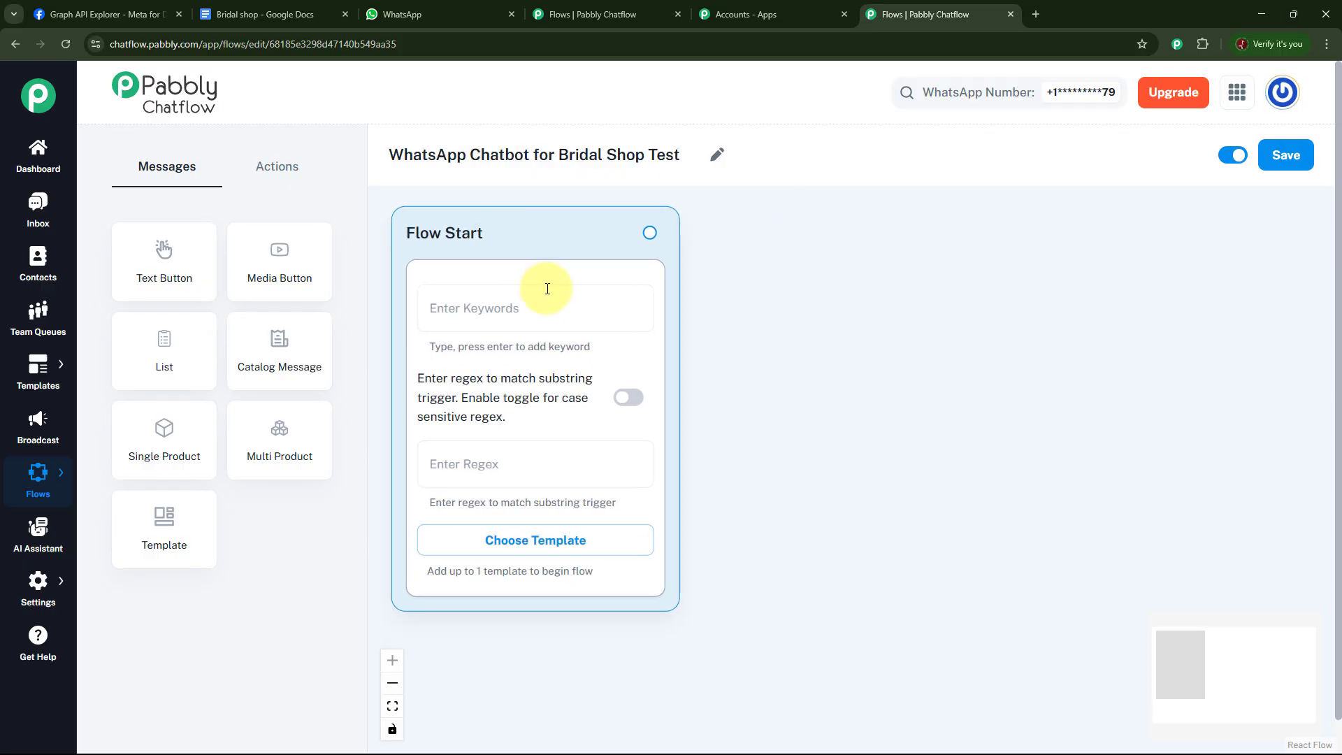
pyautogui.click(530, 302)
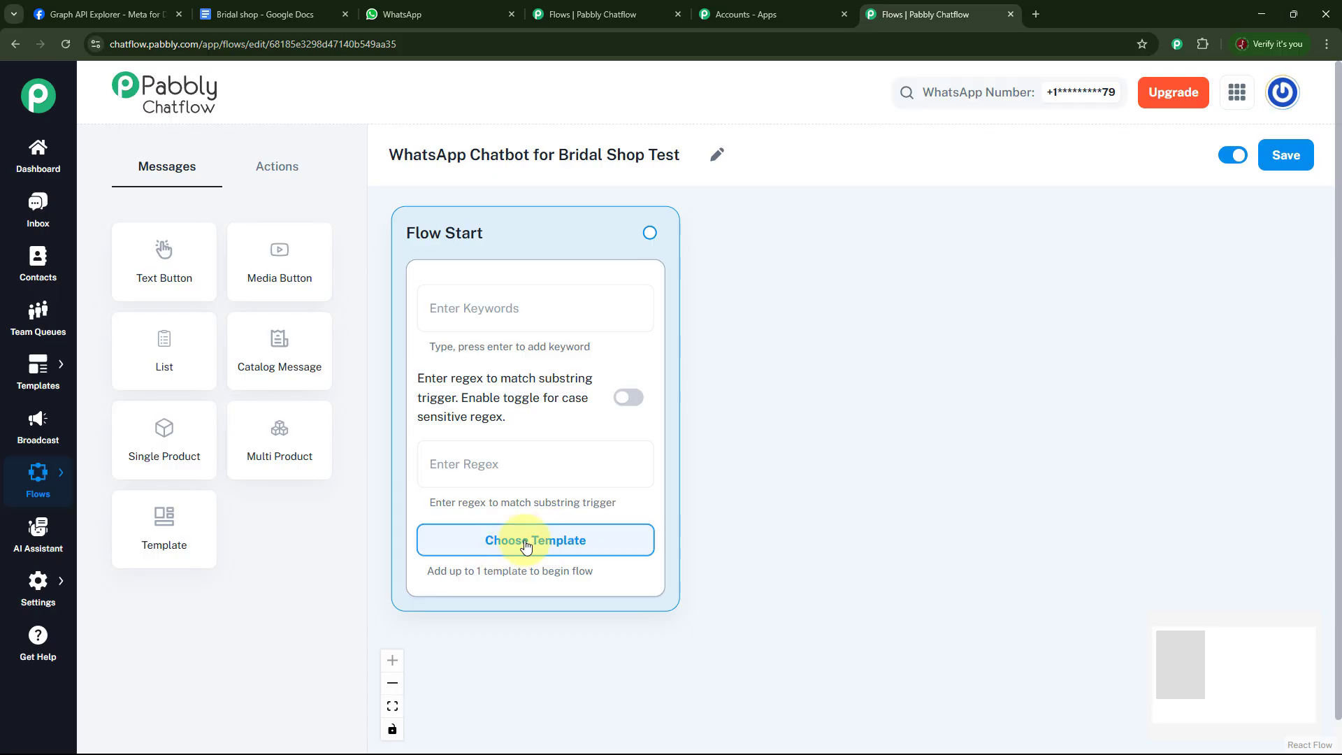
pyautogui.click(493, 464)
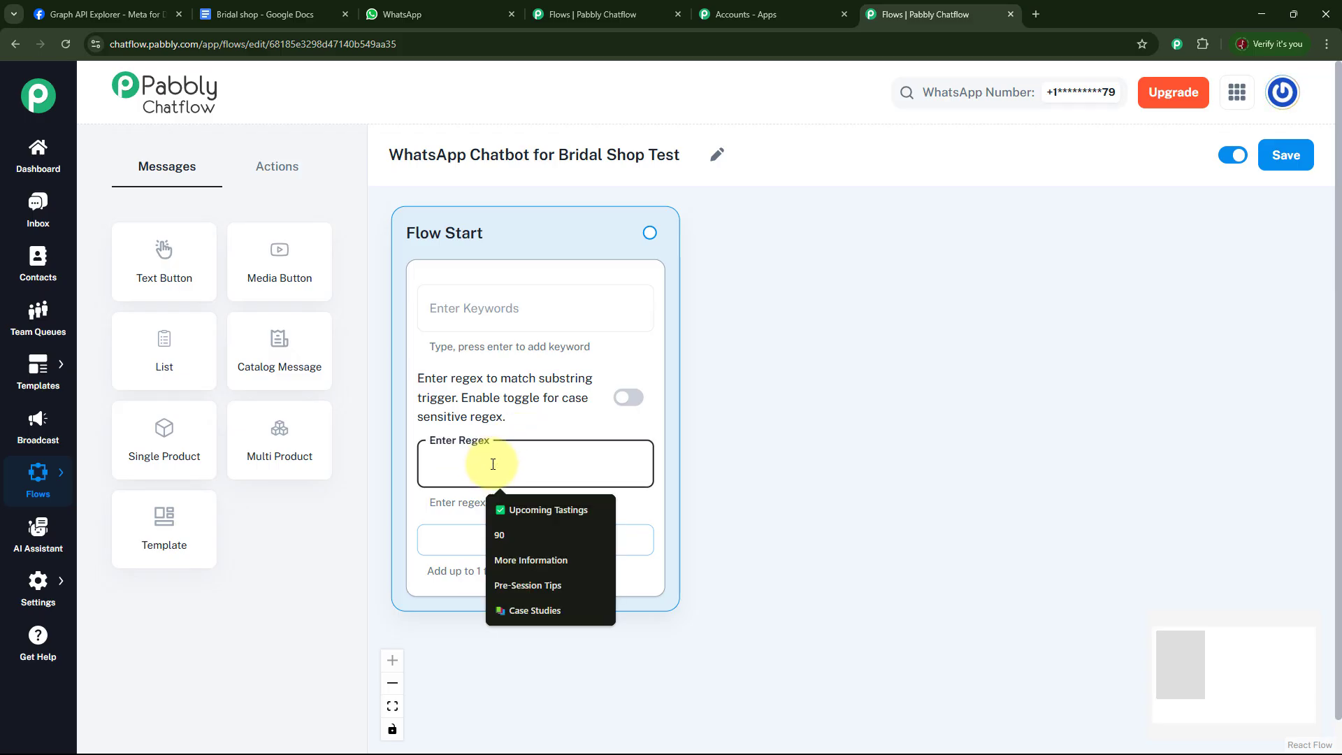
pyautogui.write('[\\s\\S]+')
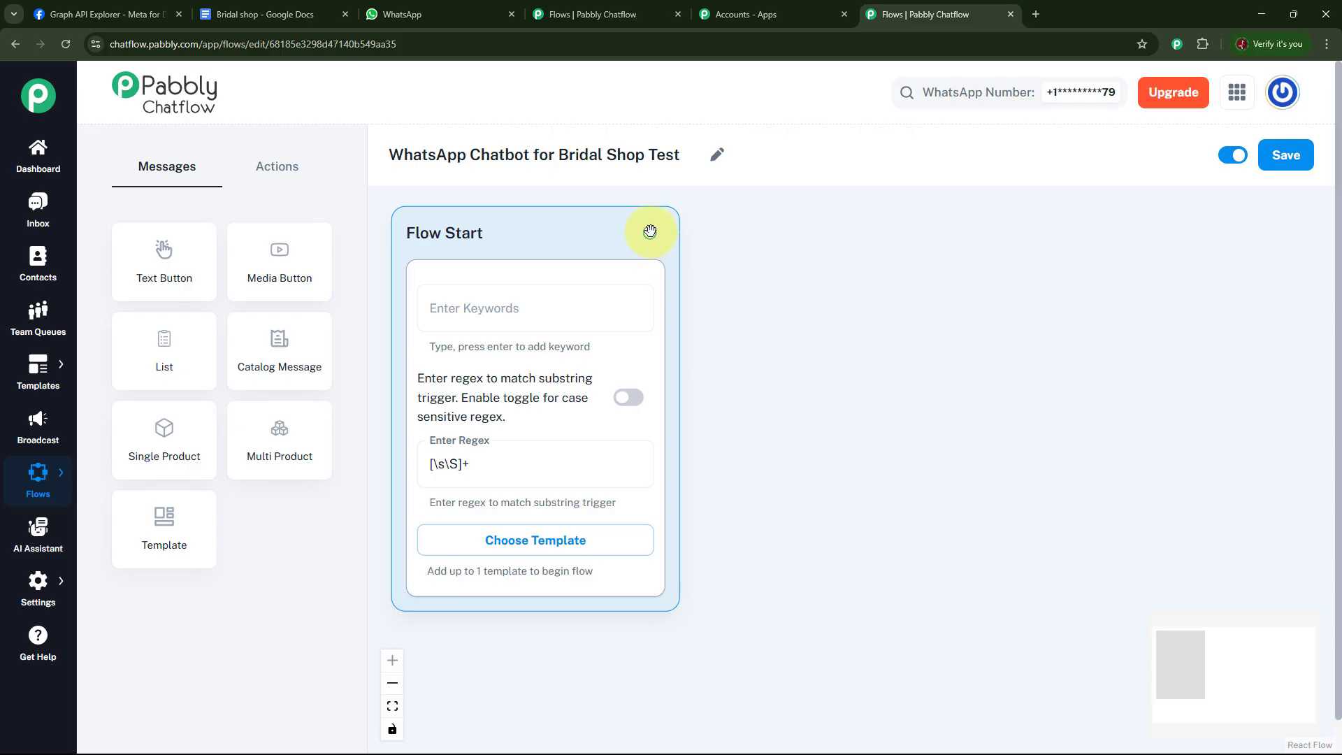
pyautogui.moveTo(650, 232); pyautogui.dragTo(804, 250)
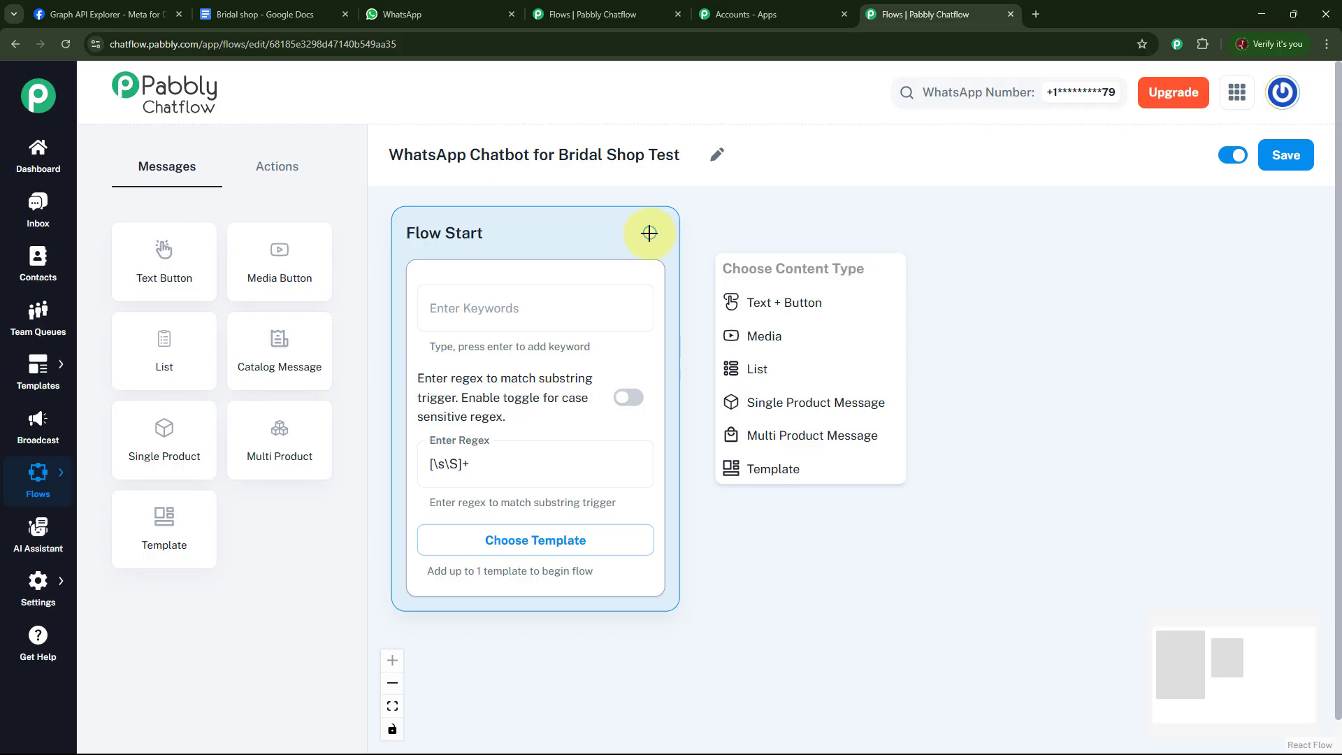
pyautogui.moveTo(649, 233); pyautogui.dragTo(834, 303)
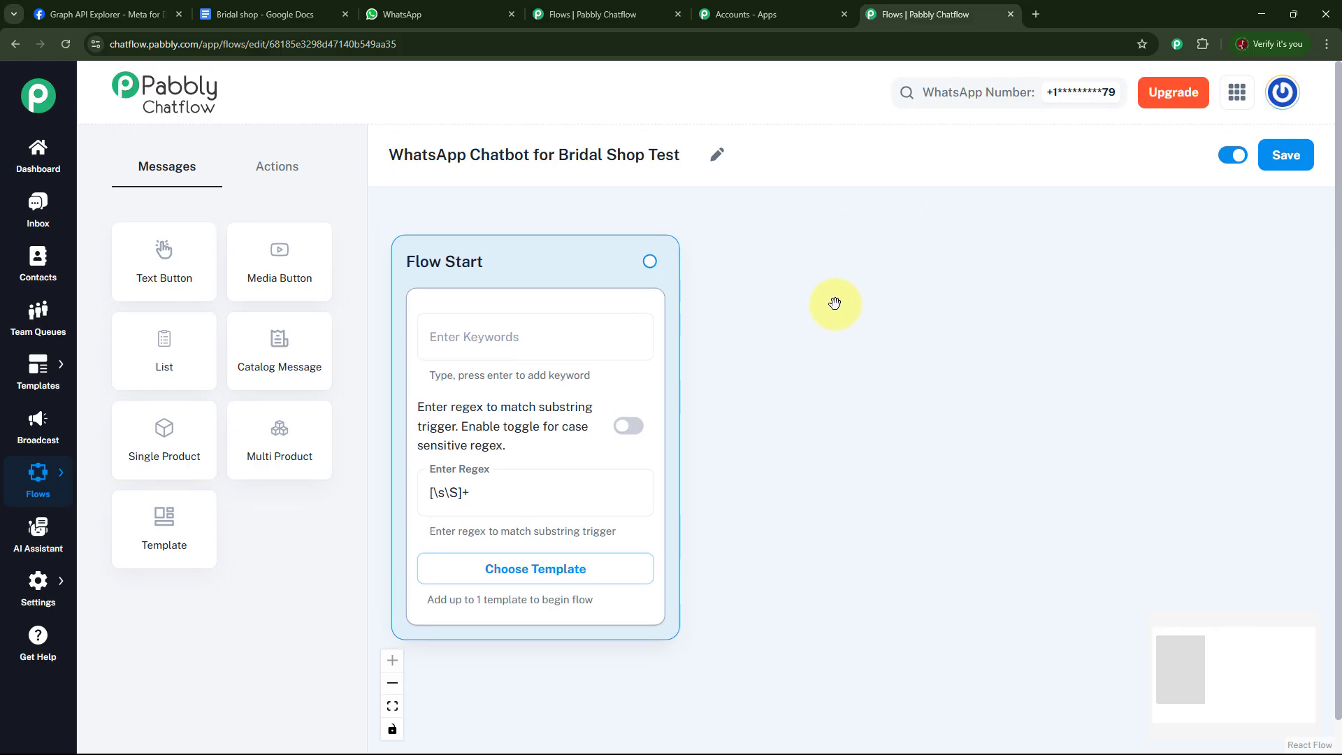
pyautogui.moveTo(650, 261); pyautogui.dragTo(839, 390)
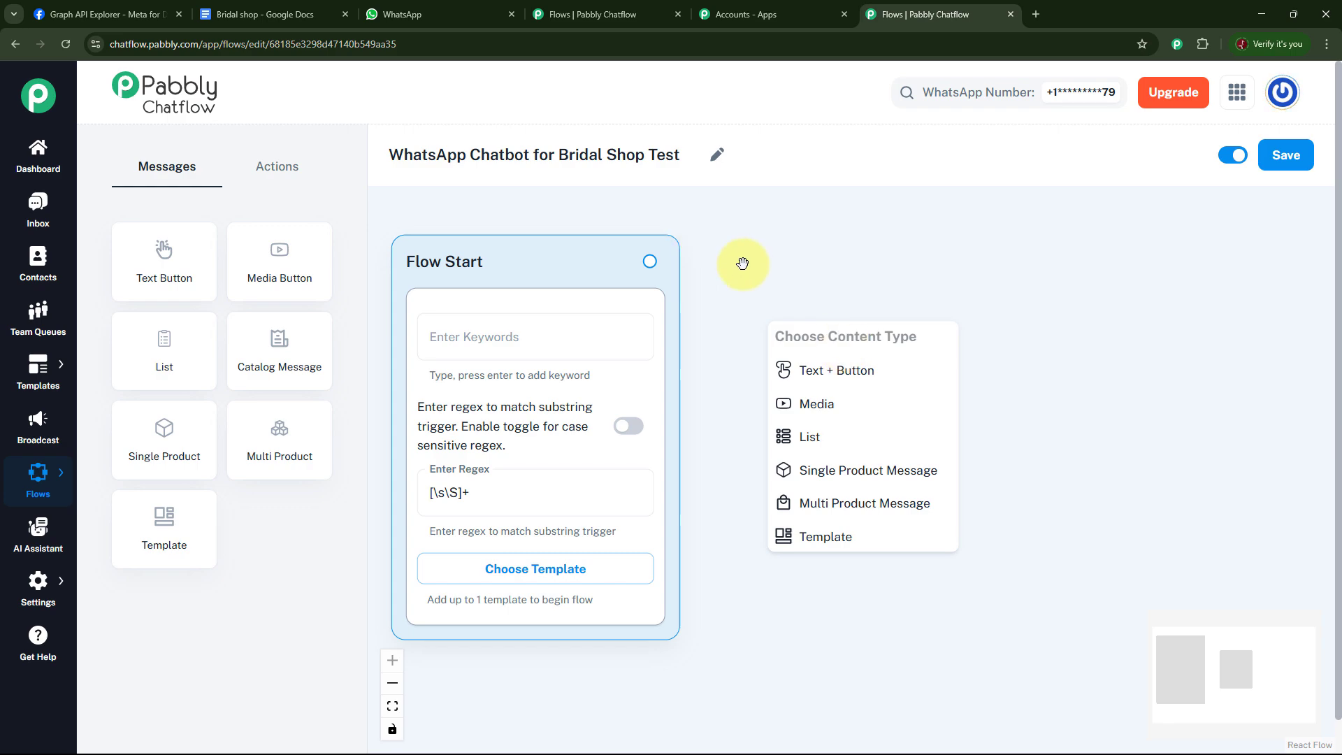
pyautogui.click(269, 172)
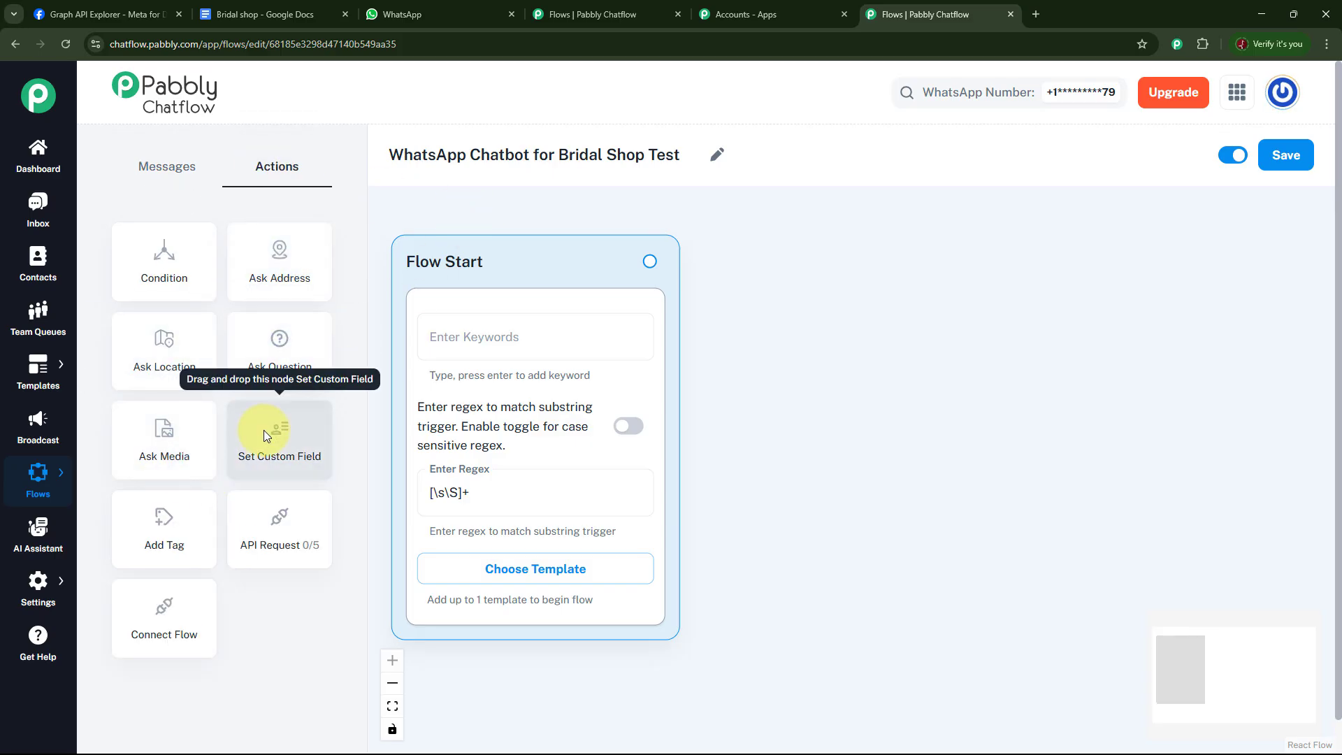
pyautogui.moveTo(263, 430); pyautogui.dragTo(553, 374)
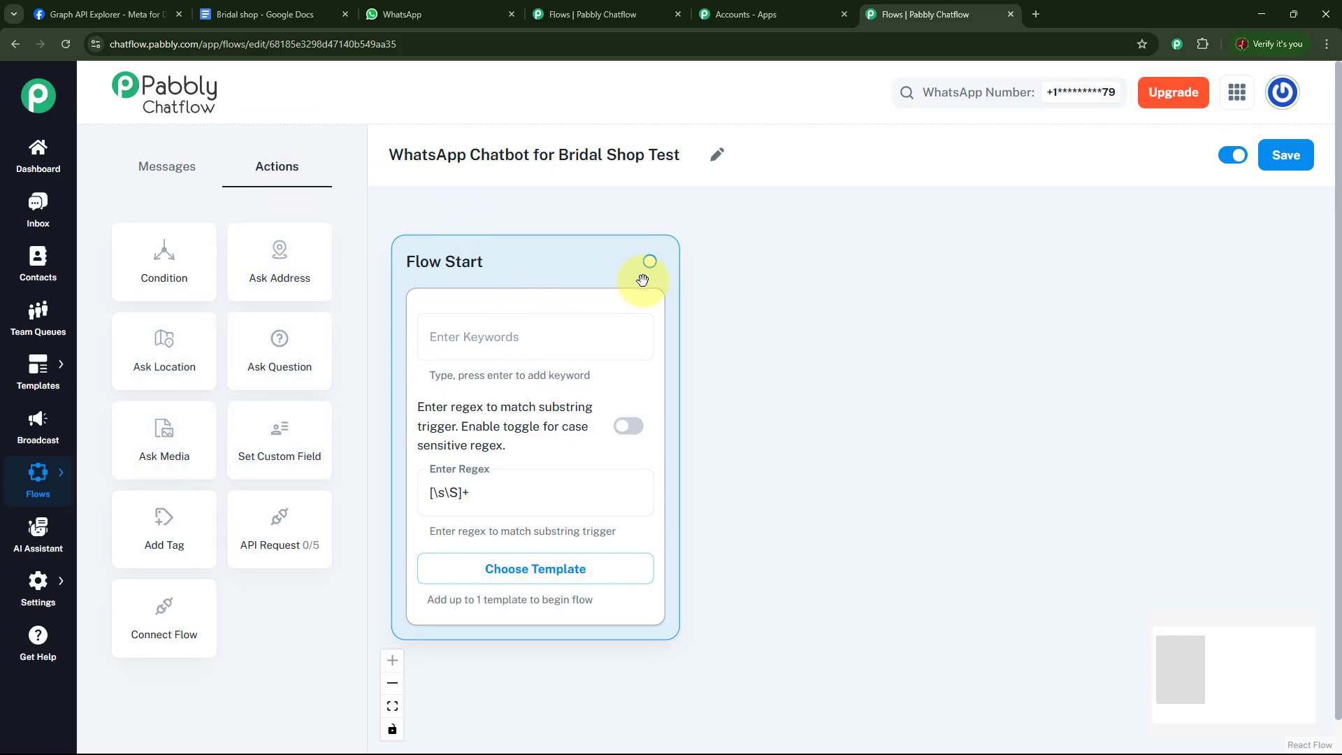
# Connect a Text + Button message node to Flow Start and paste the Future Bridal Shop welcome message into it.
pyautogui.moveTo(651, 262); pyautogui.dragTo(776, 277)
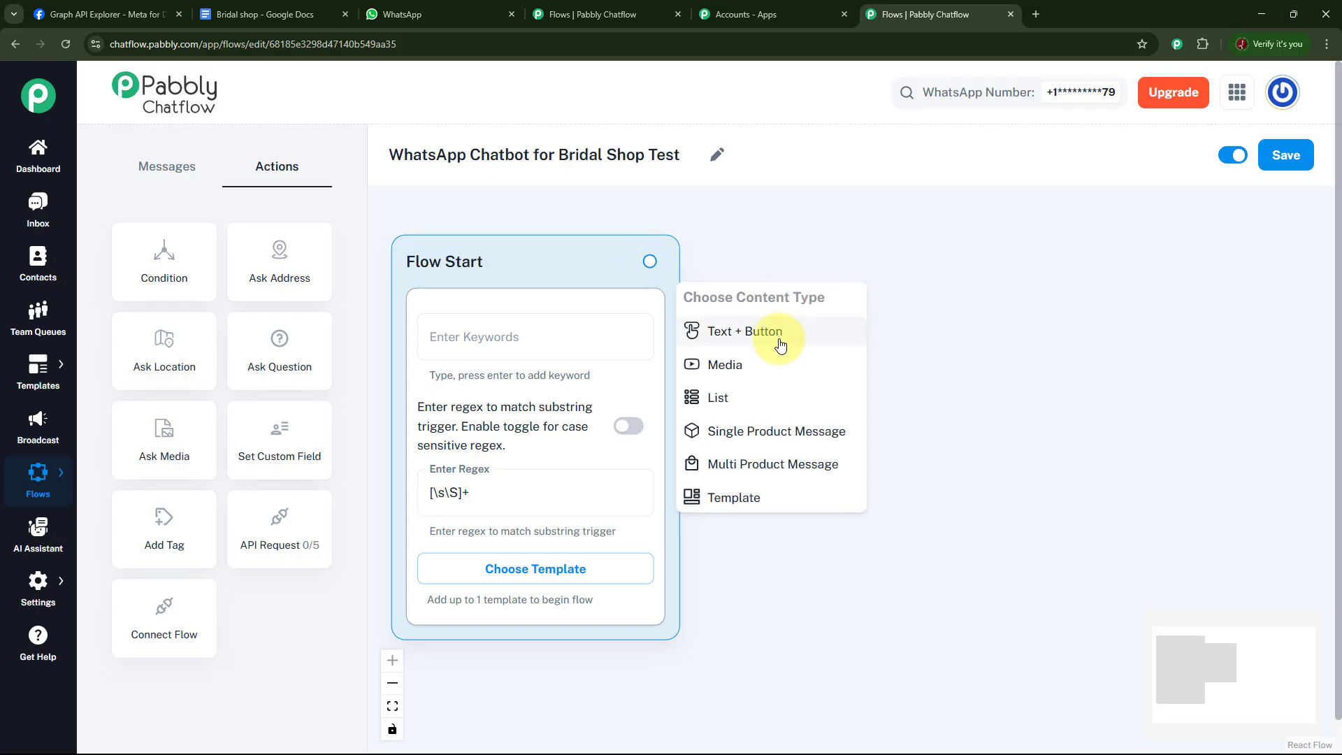
pyautogui.click(778, 339)
pyautogui.moveTo(816, 318); pyautogui.dragTo(839, 273)
pyautogui.click(832, 354)
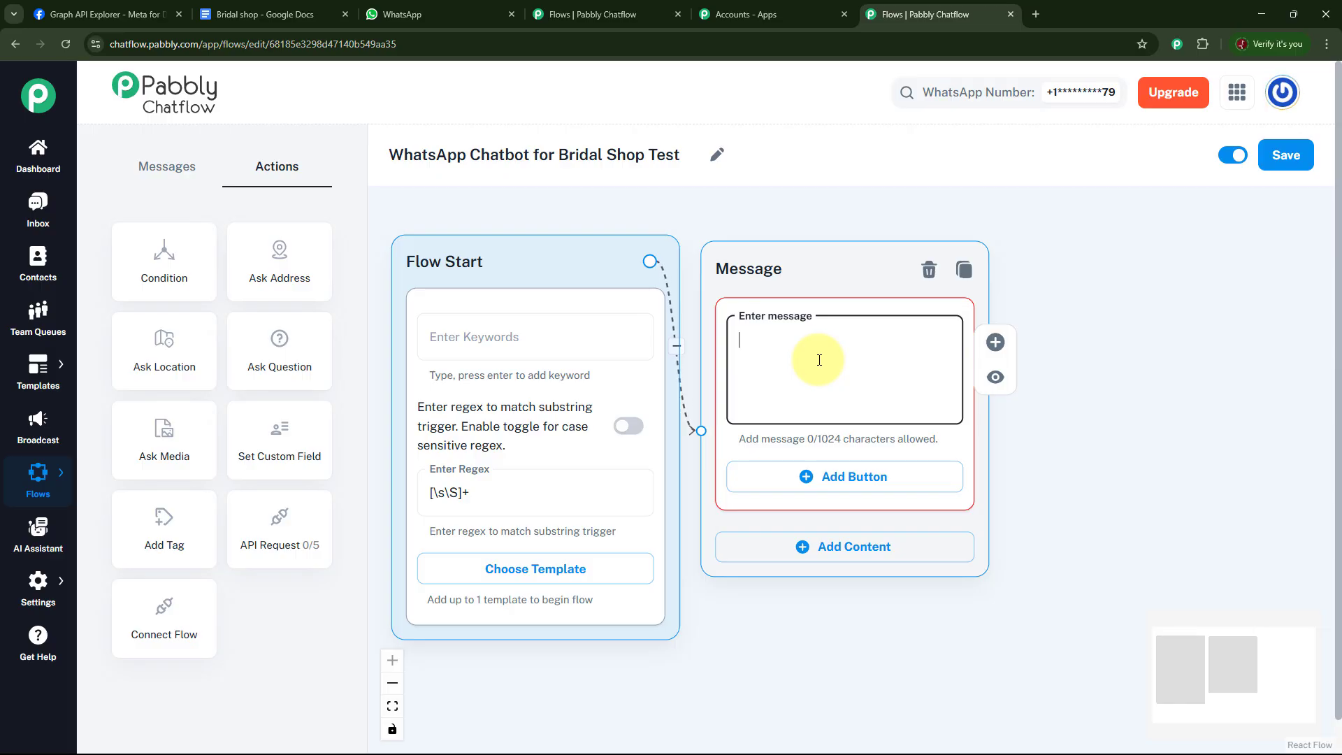
pyautogui.hotkey('ctrl', 'v')
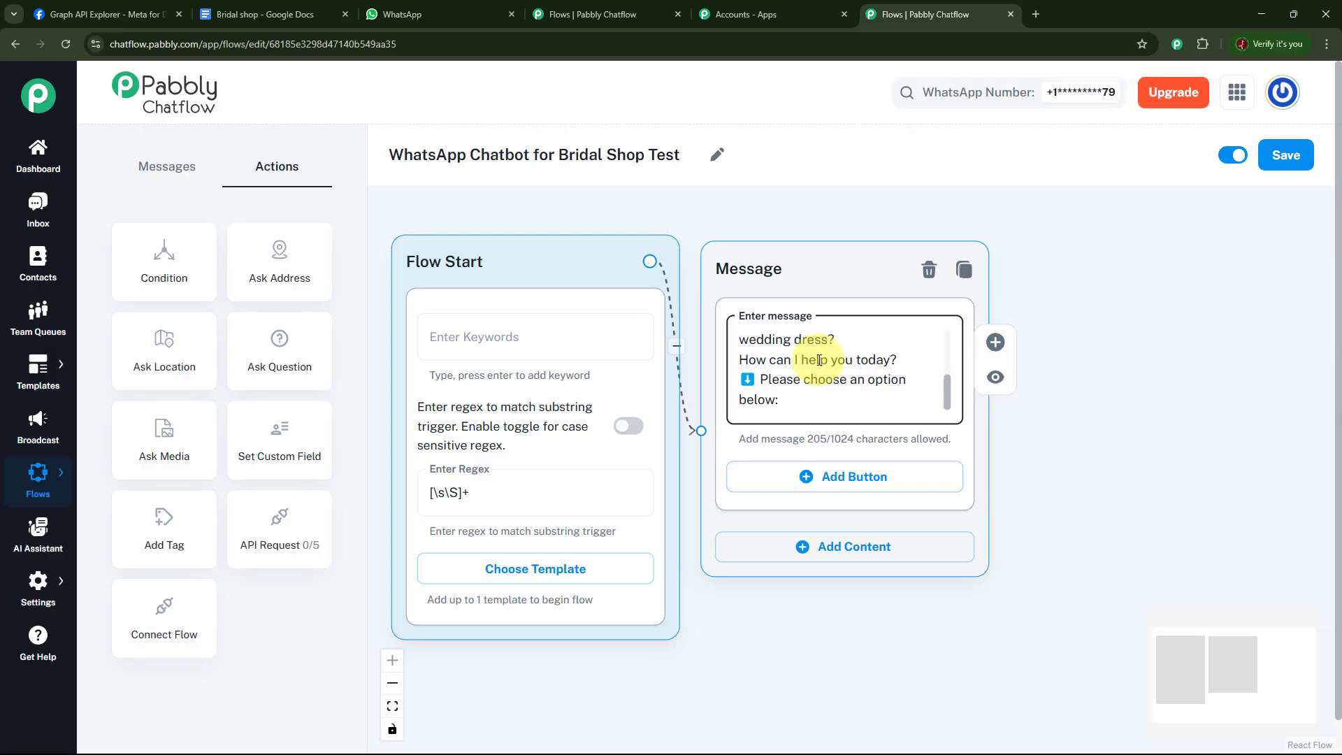
# Add three buttons to the welcome message: Appointment, Dress Availability, and Fittings & Styles.
pyautogui.moveTo(952, 389); pyautogui.dragTo(944, 325)
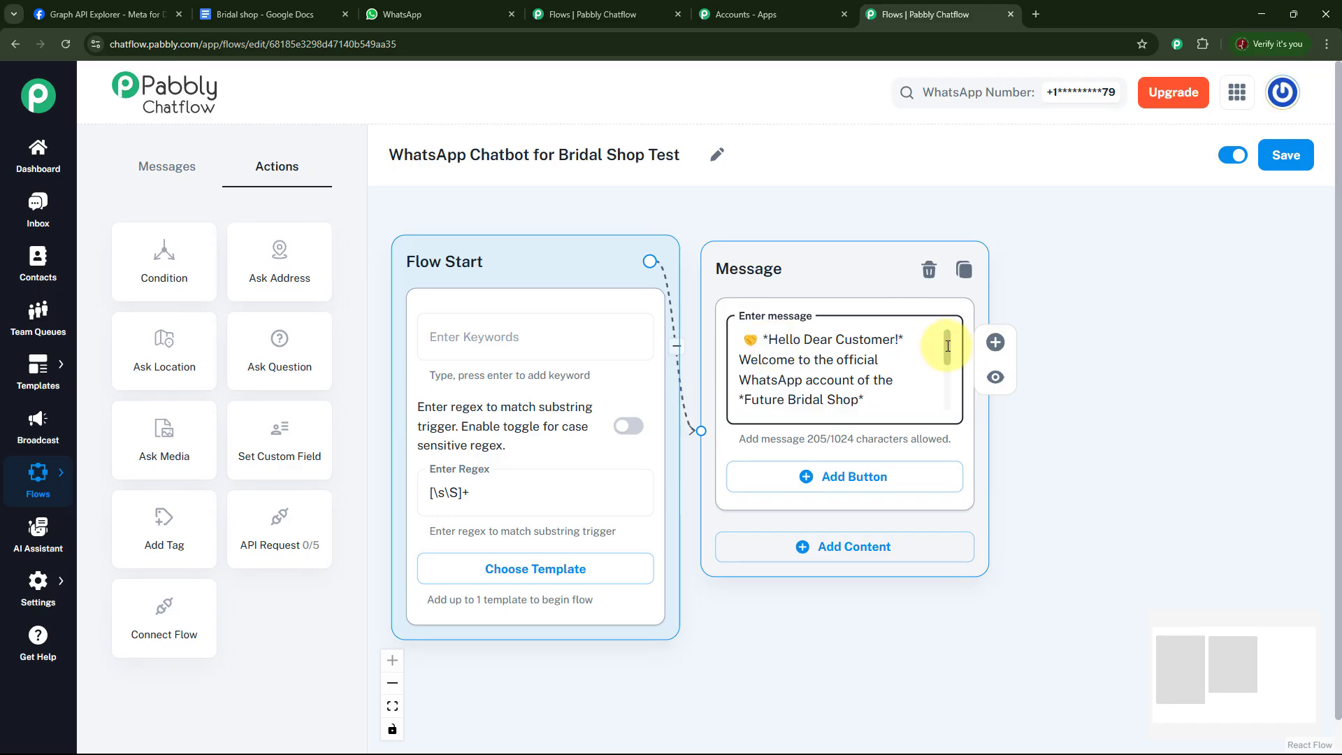
pyautogui.moveTo(949, 347); pyautogui.dragTo(947, 359)
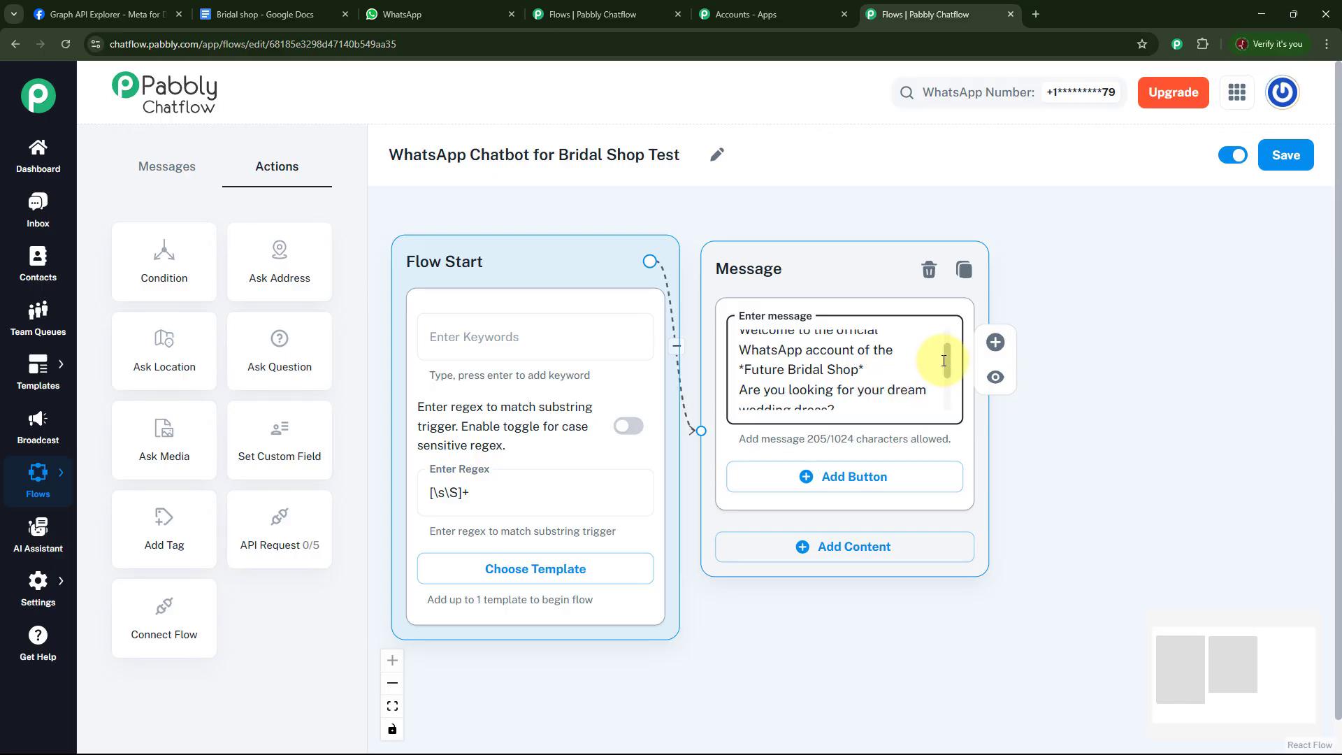
pyautogui.scroll(-3, 943, 362)
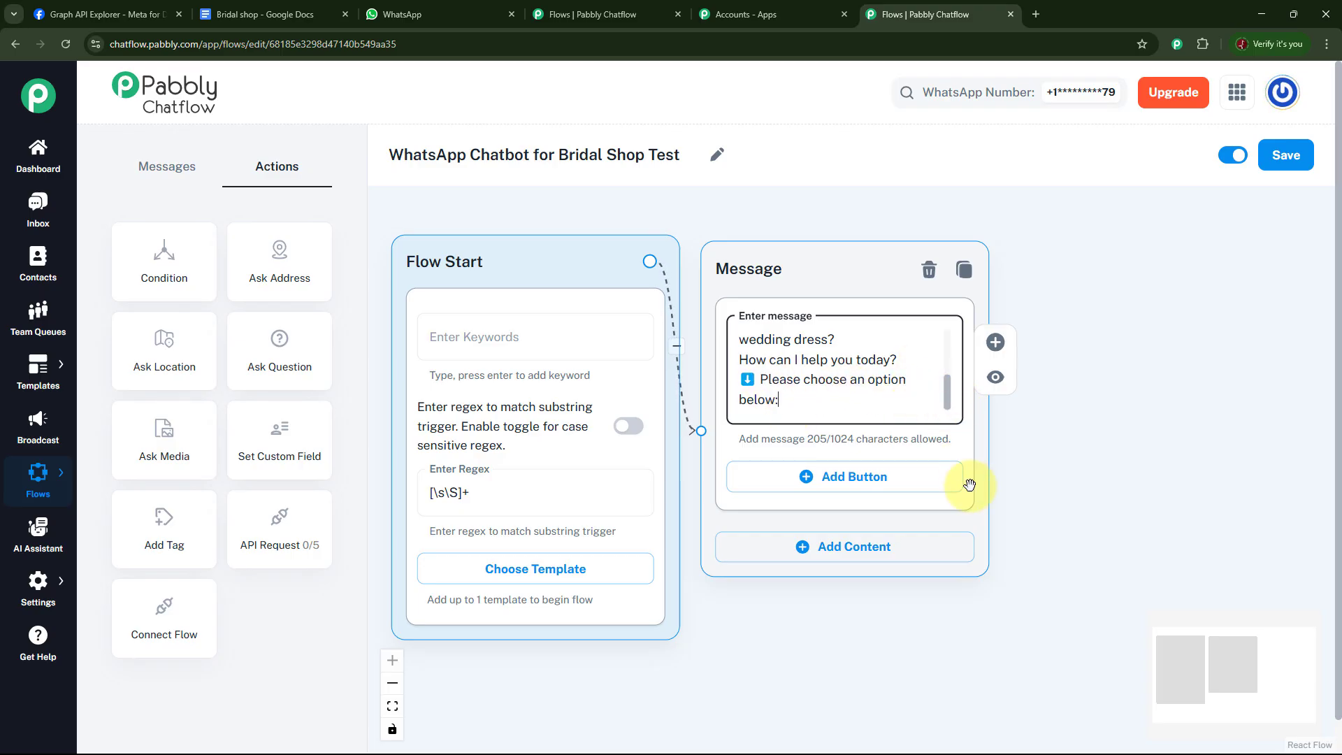
pyautogui.click(874, 481)
pyautogui.click(872, 556)
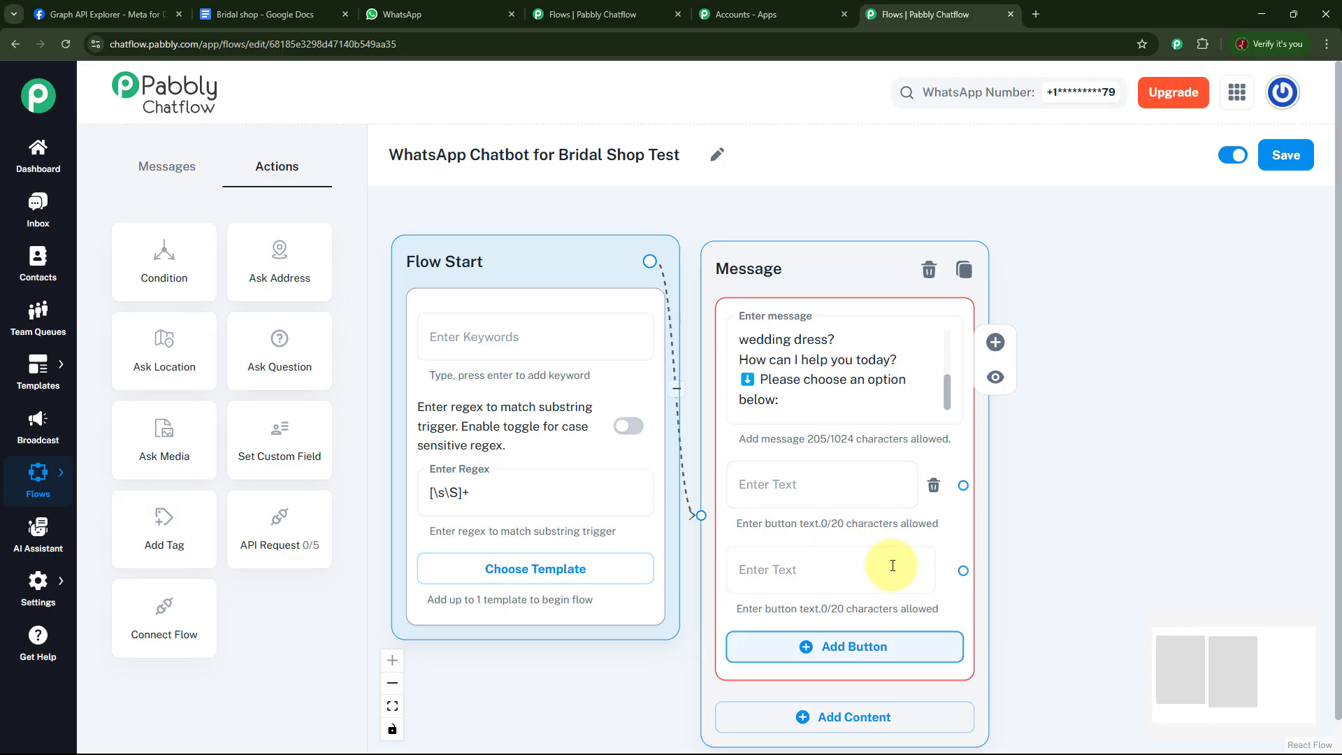
pyautogui.click(856, 640)
pyautogui.click(815, 483)
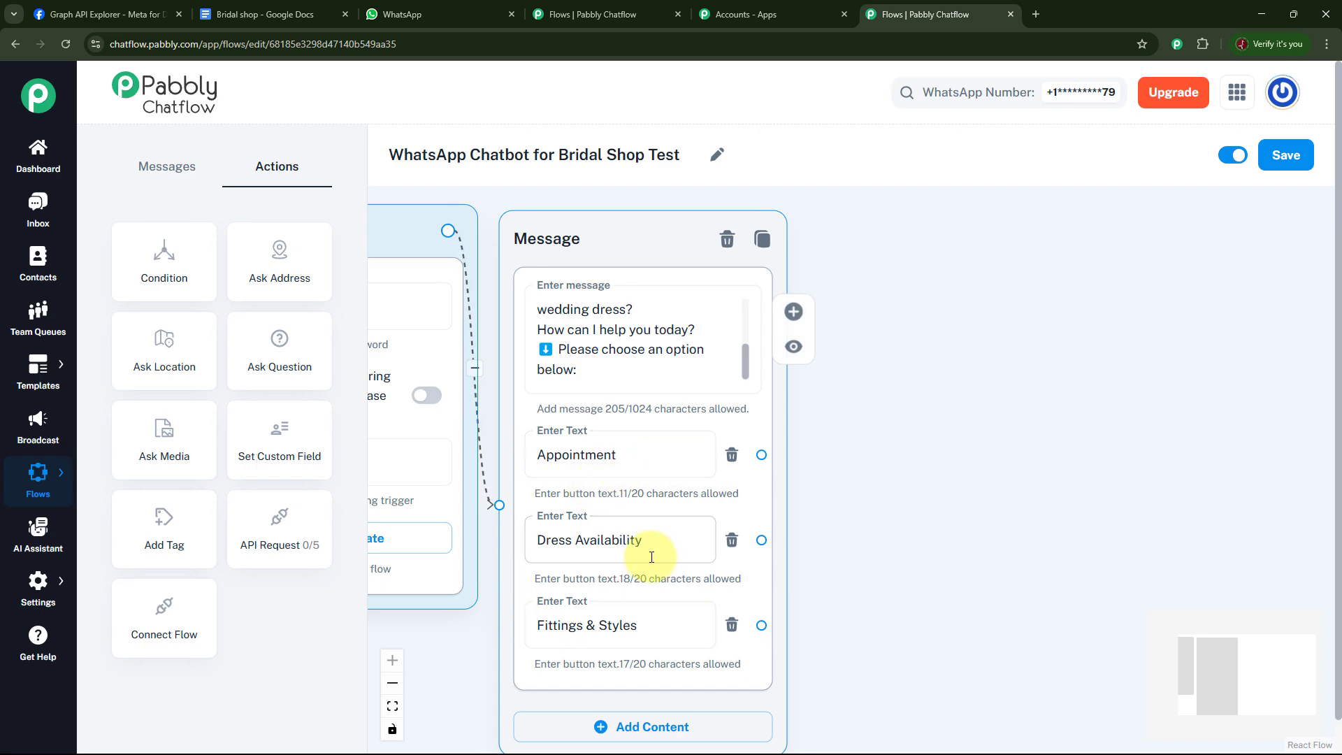
pyautogui.moveTo(949, 525); pyautogui.dragTo(916, 520)
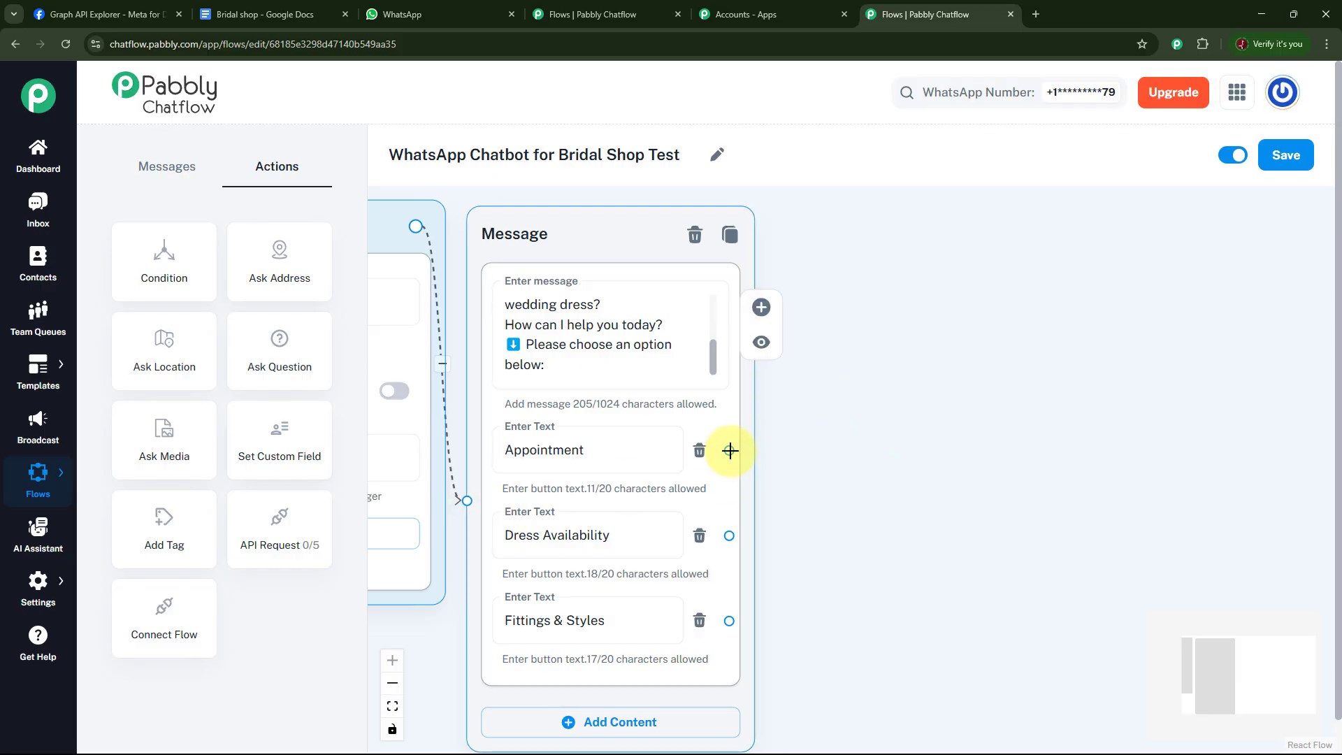
# Connect a new Text + Button message to the Appointment button and paste the "Awesome! Let's schedule your visit" text.
pyautogui.moveTo(730, 450); pyautogui.dragTo(866, 277)
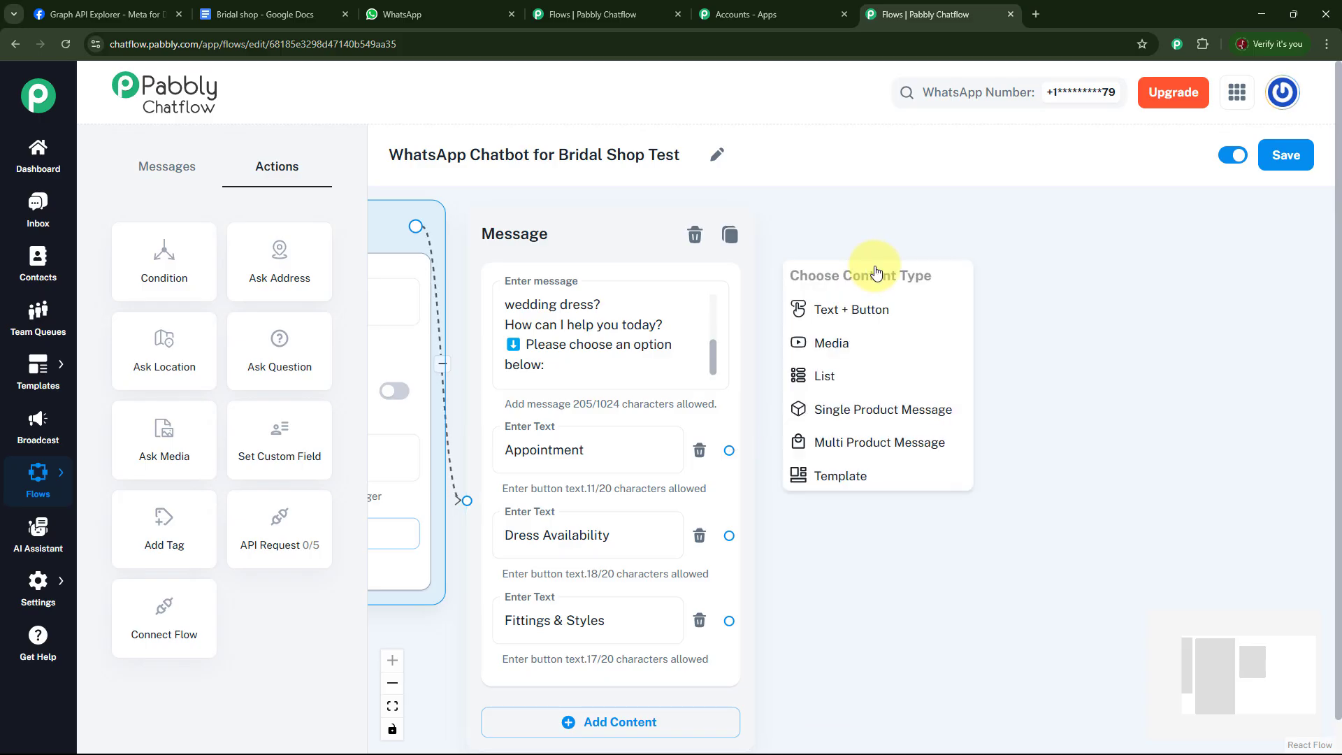
pyautogui.click(889, 311)
pyautogui.click(915, 341)
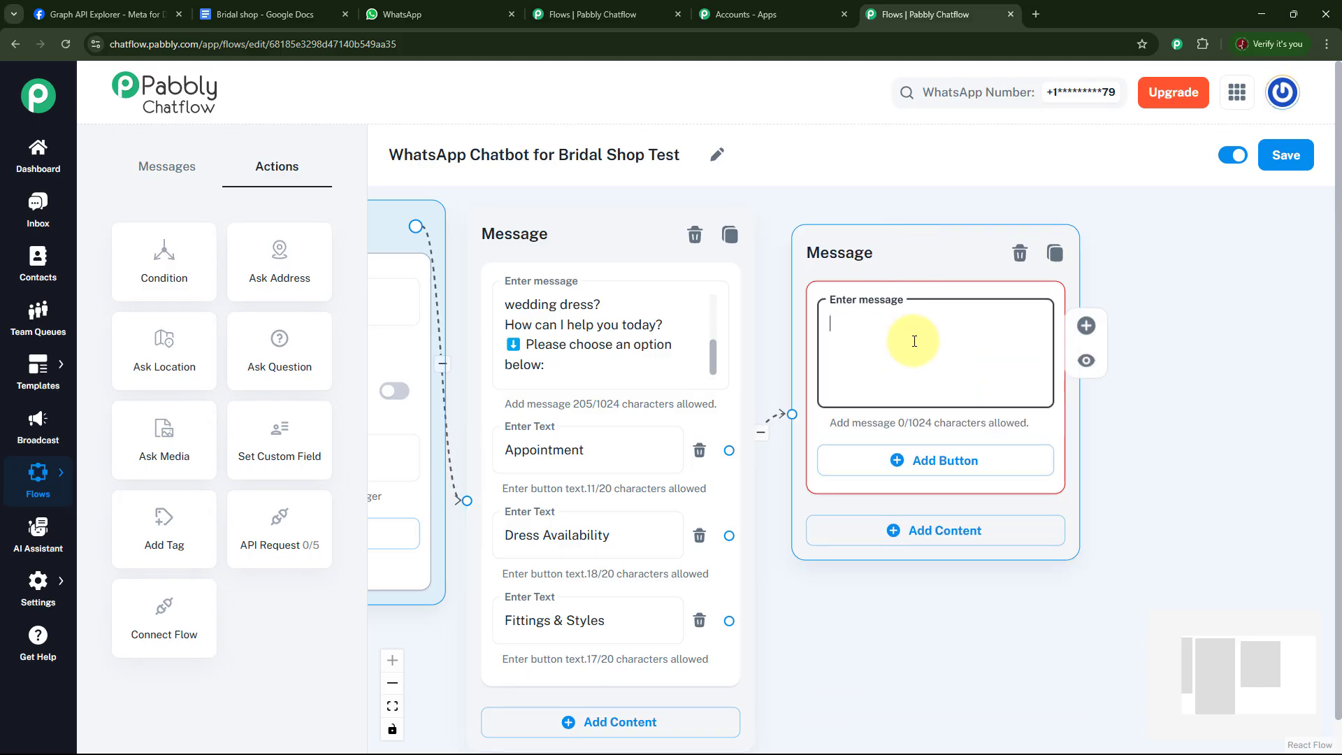
pyautogui.write("Let's schedule your visit...... Please choose an option that best works for you:")
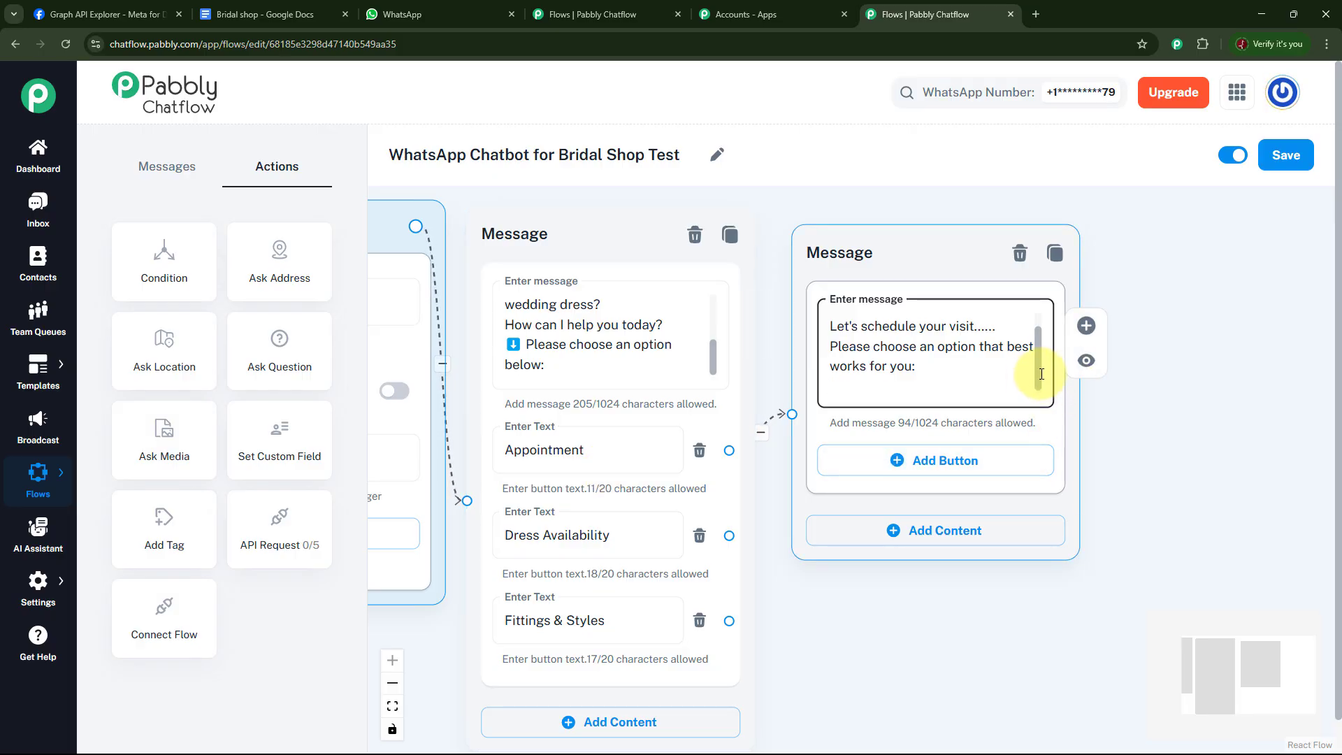
pyautogui.moveTo(1042, 374); pyautogui.dragTo(1046, 321)
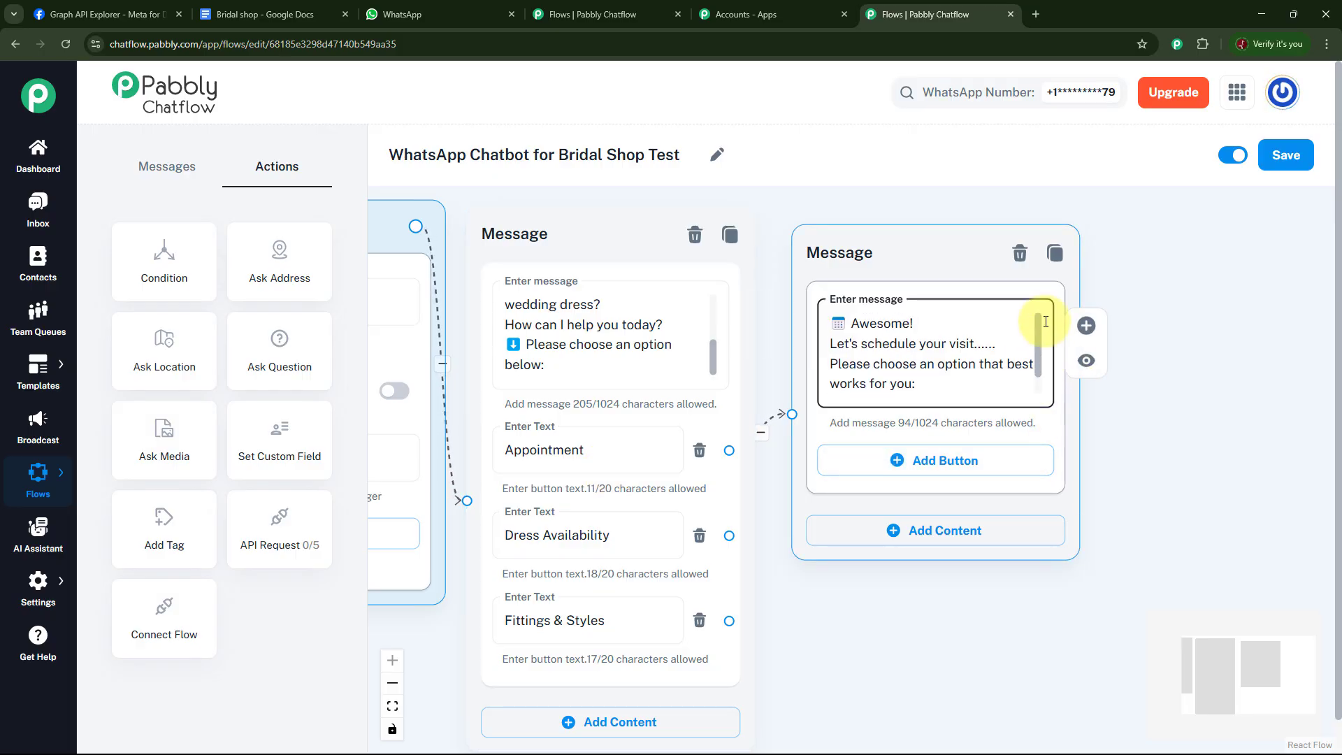
pyautogui.scroll(-2, 1046, 375)
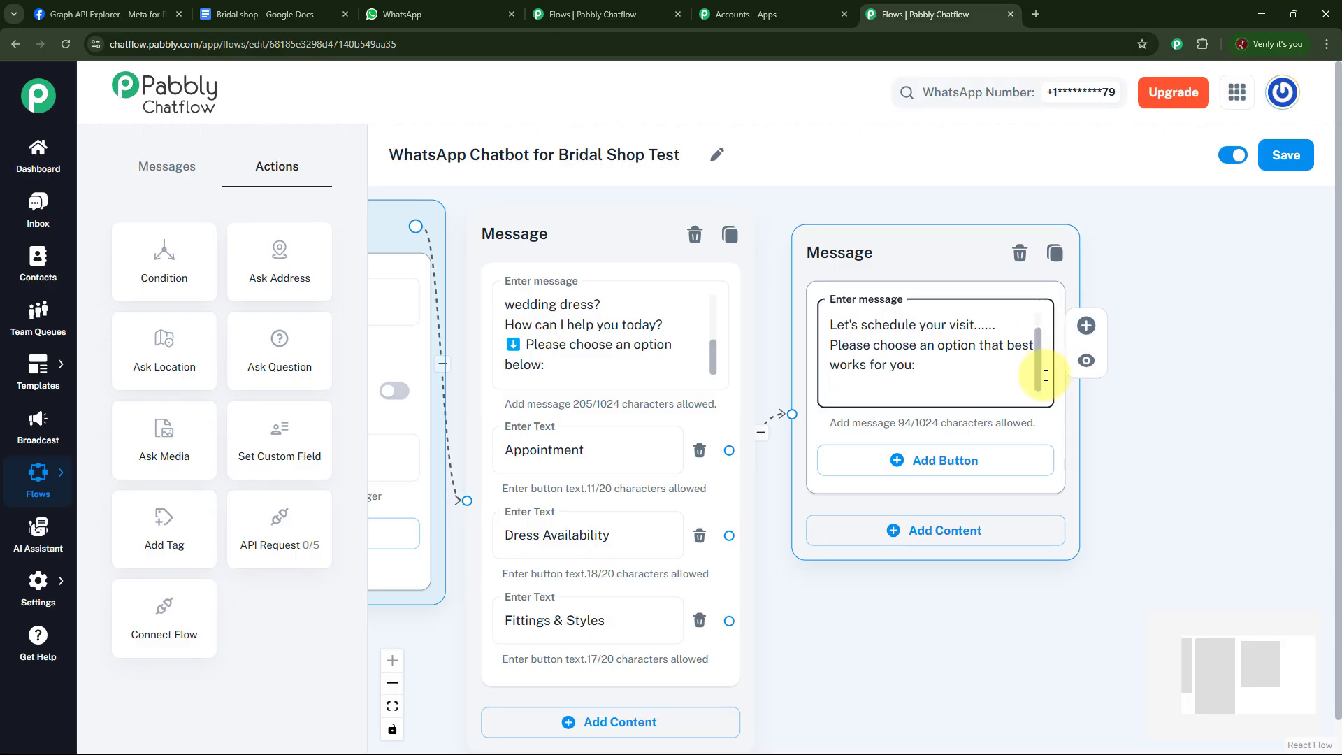
# Add three buttons to the scheduling message: Today, Tomorrow, and Next Week.
pyautogui.click(946, 463)
pyautogui.click(939, 556)
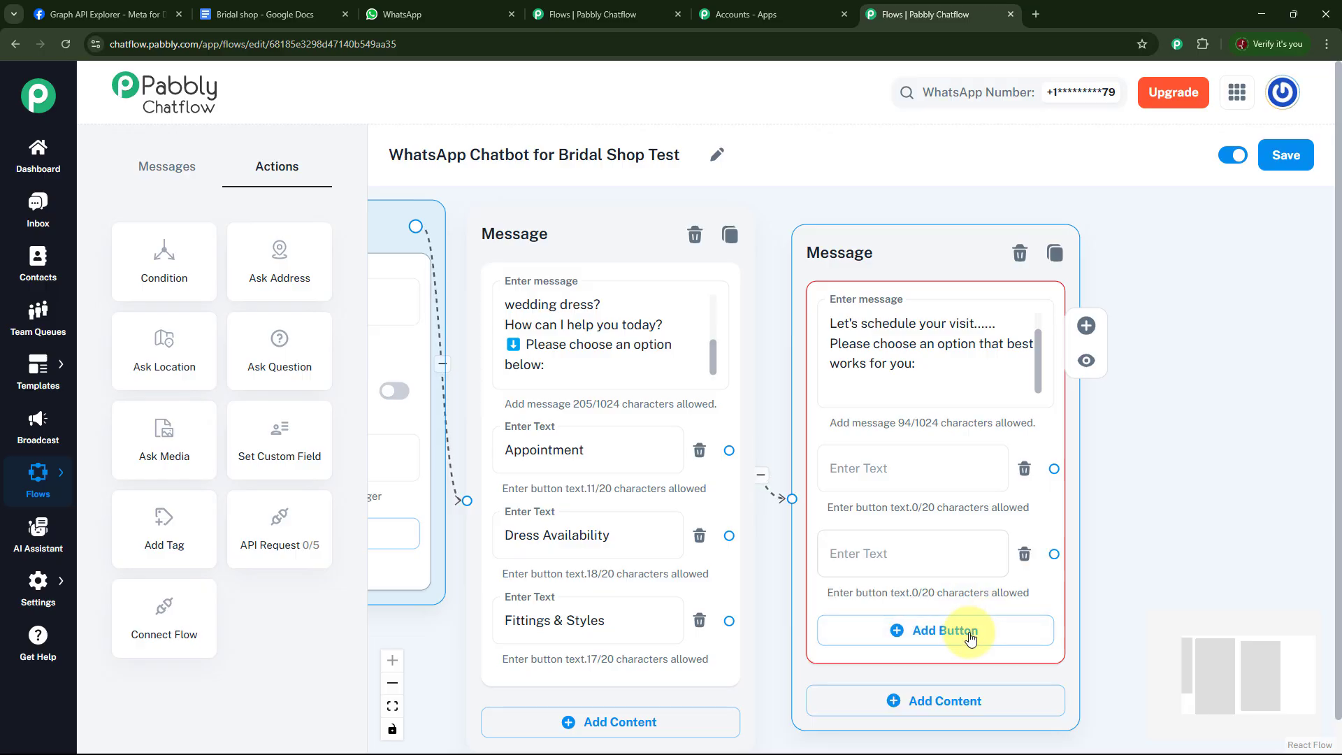
pyautogui.click(965, 629)
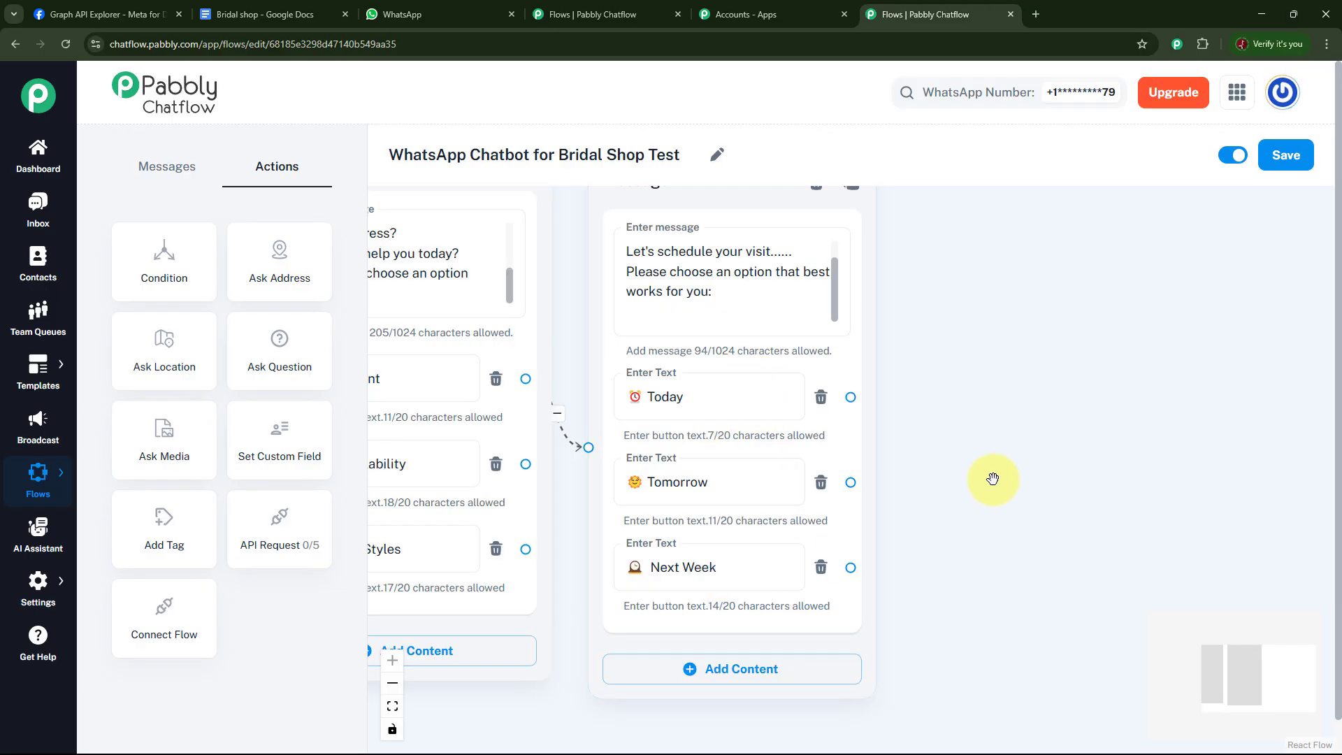
pyautogui.moveTo(992, 479); pyautogui.dragTo(972, 498)
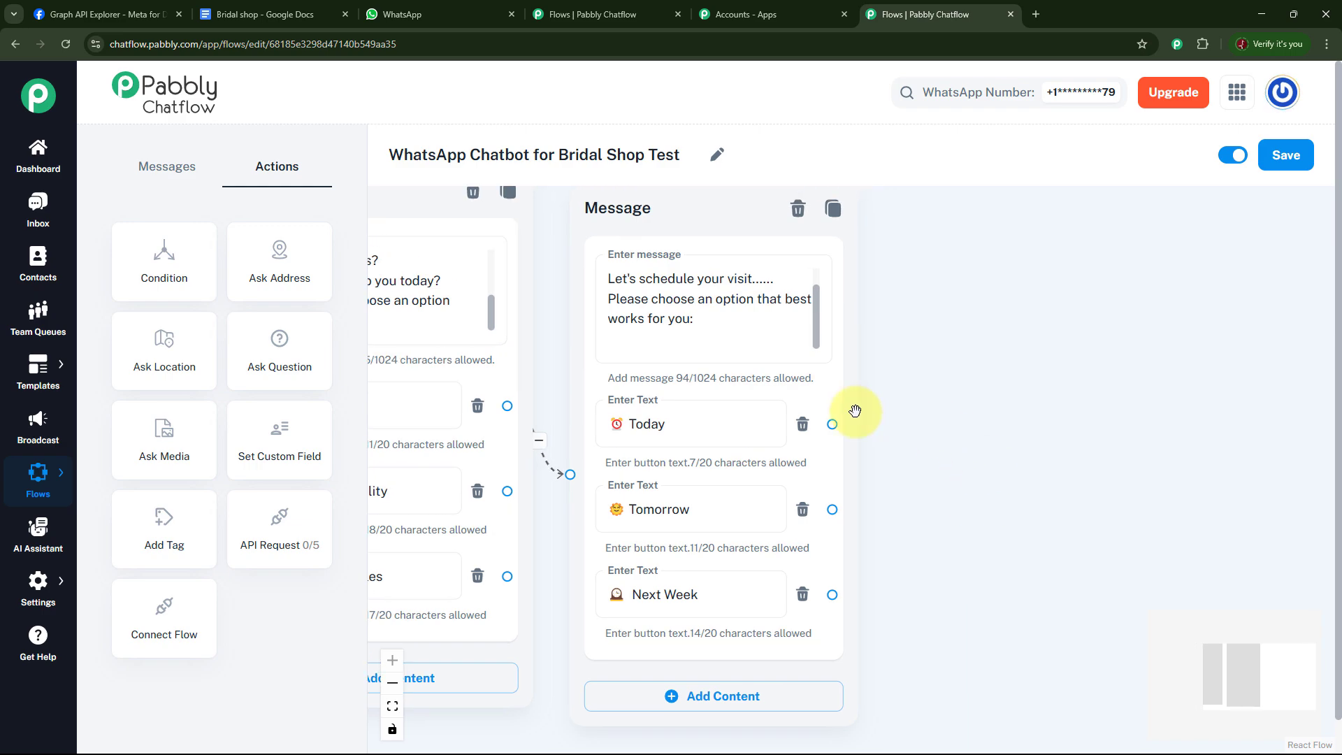
# Connect a new message node to the Today button, then link the Tomorrow and Next Week buttons to it as well.
pyautogui.moveTo(832, 424); pyautogui.dragTo(1052, 225)
pyautogui.click(992, 290)
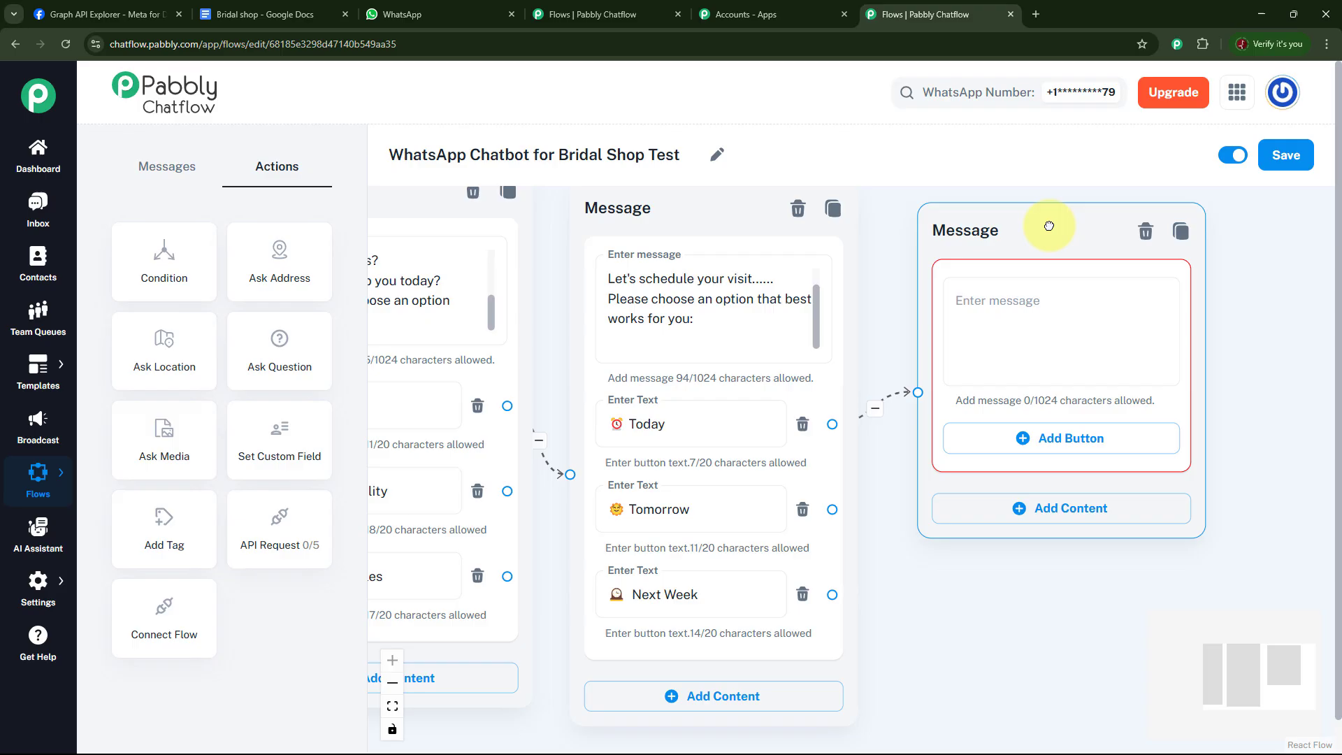
pyautogui.click(1055, 292)
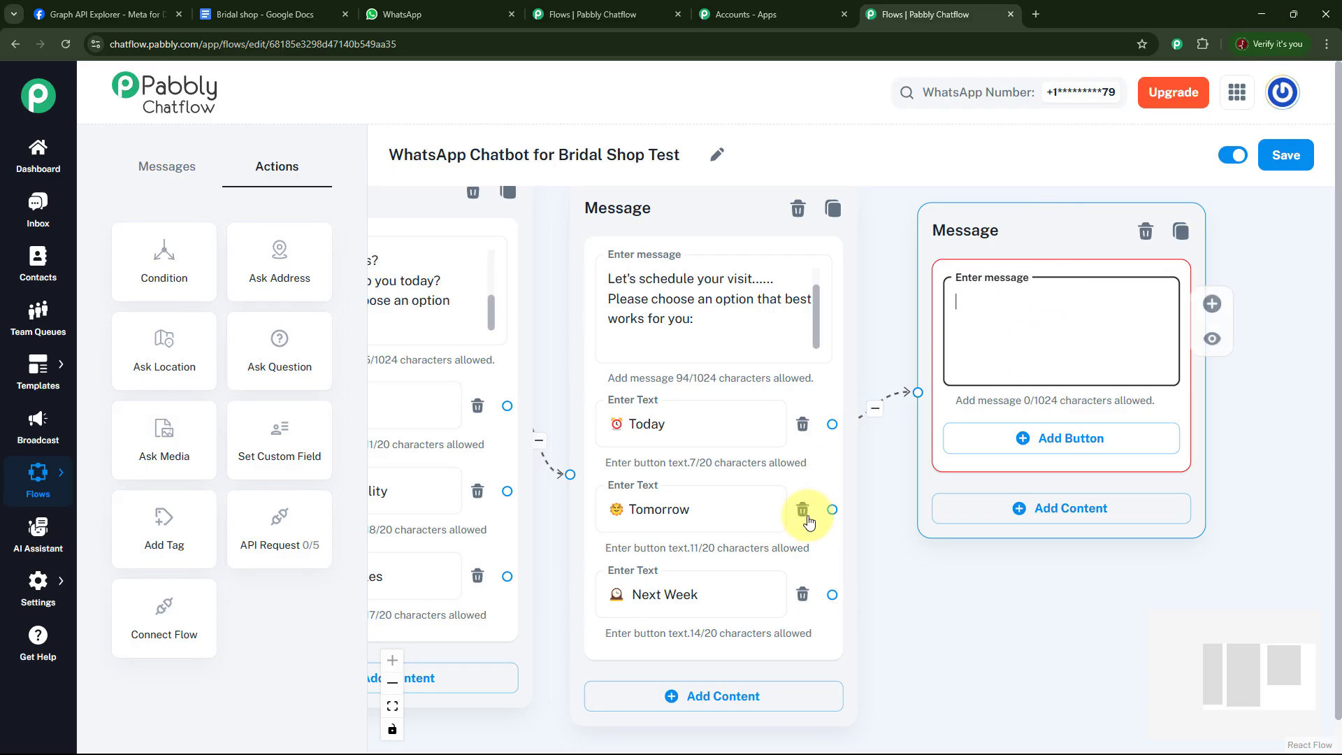
pyautogui.click(830, 515)
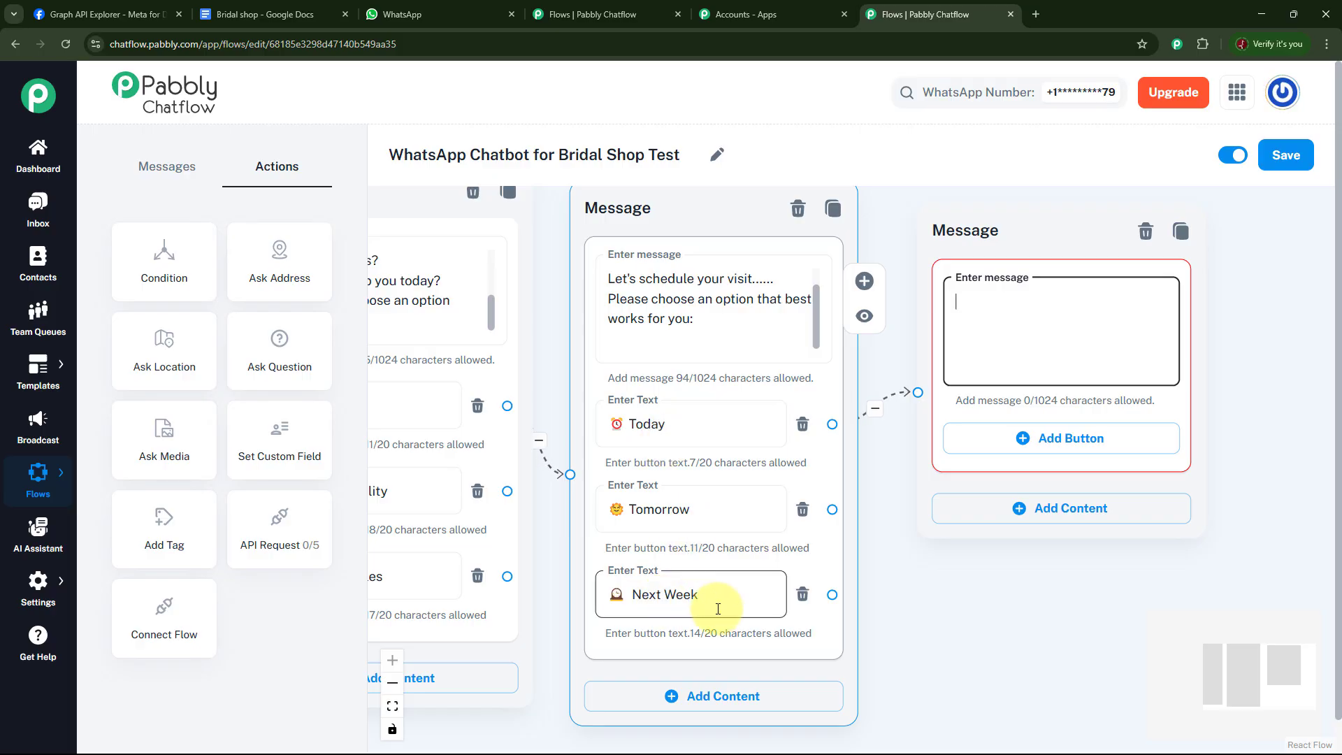
pyautogui.moveTo(831, 511); pyautogui.dragTo(918, 392)
pyautogui.moveTo(832, 594); pyautogui.dragTo(918, 392)
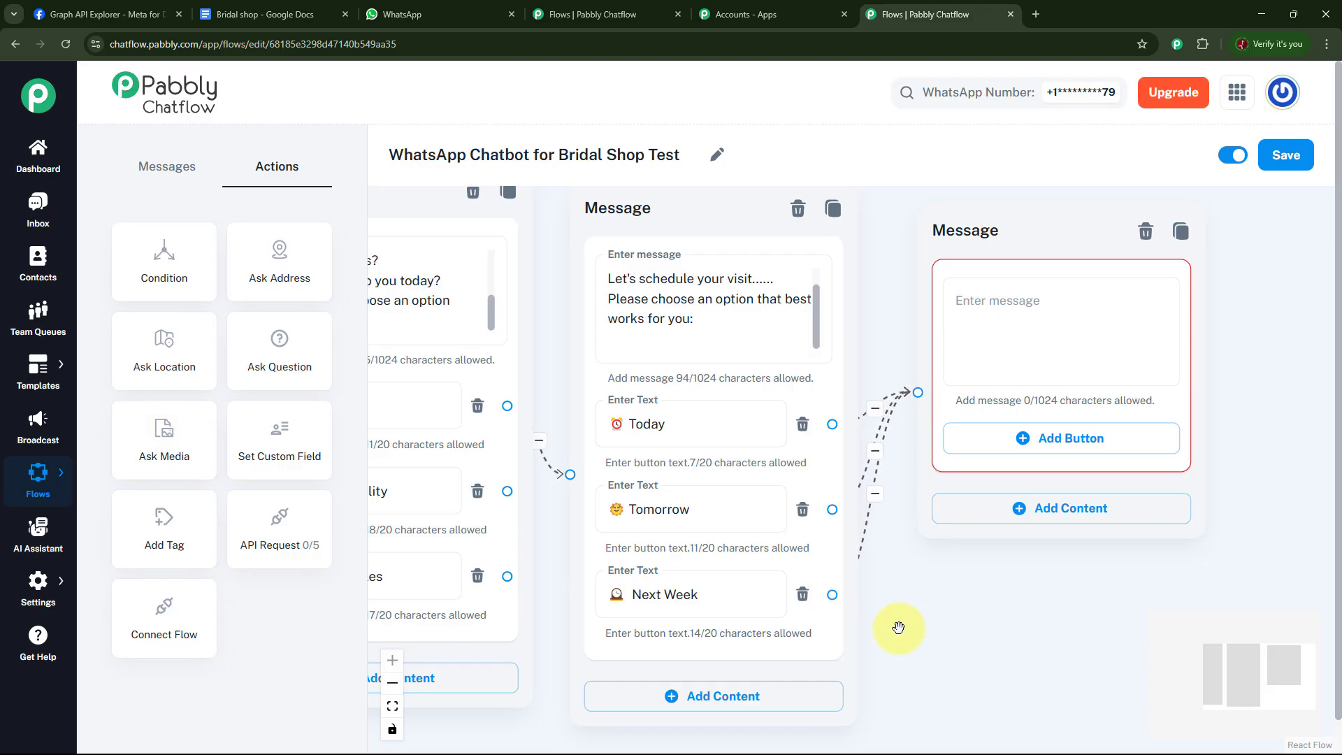
# Paste the appointment confirmation text beginning "Perfect! Your appointment has been booked" into the new message node.
pyautogui.click(1038, 315)
pyautogui.hotkey('ctrl', 'v')
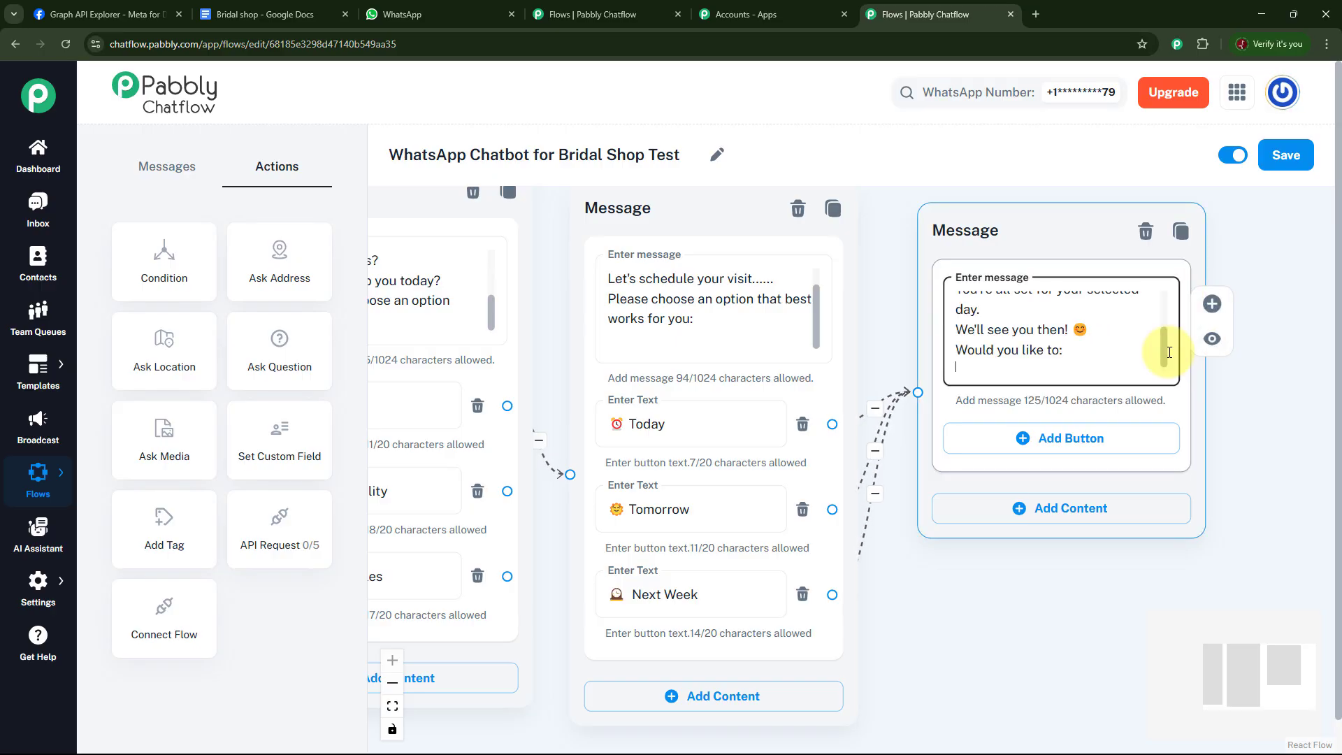
pyautogui.moveTo(1169, 351); pyautogui.dragTo(1173, 308)
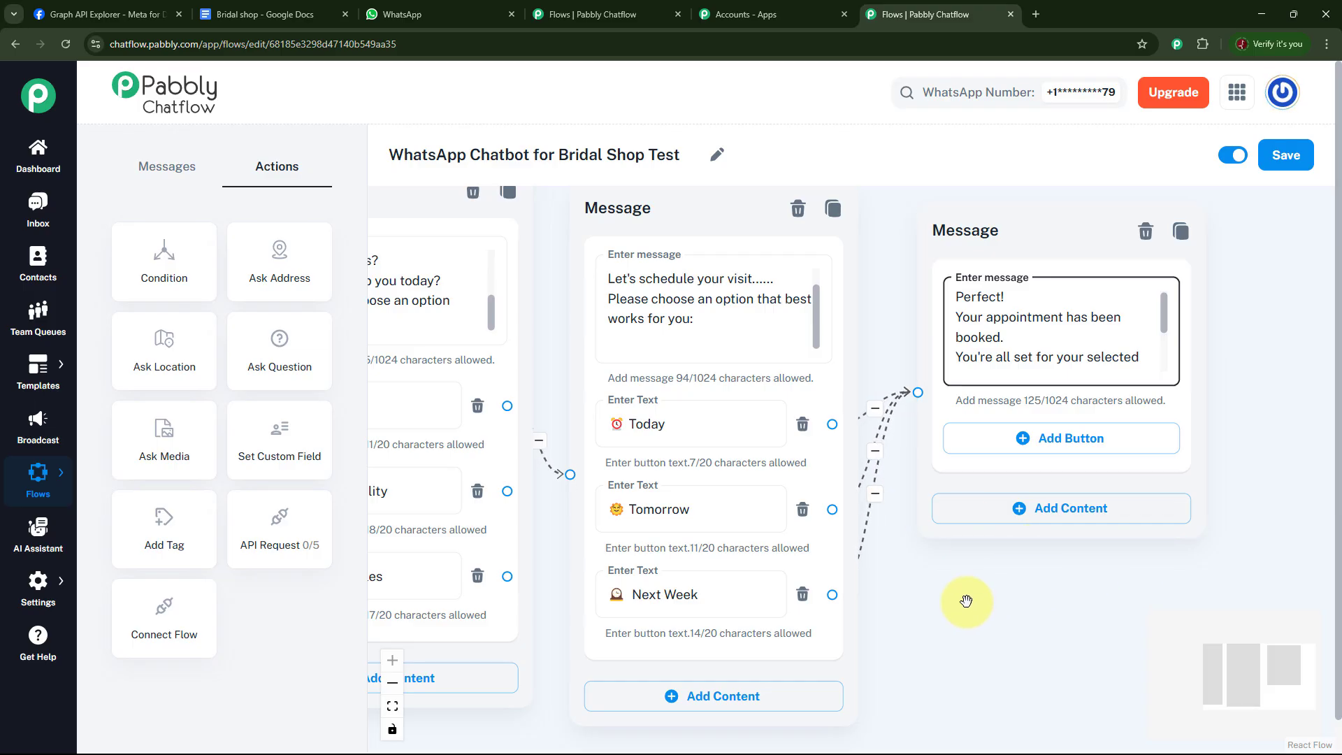
# Add two buttons, Dress Availability and Fittings & Styles, to the appointment confirmation message.
pyautogui.moveTo(1163, 309); pyautogui.dragTo(1179, 358)
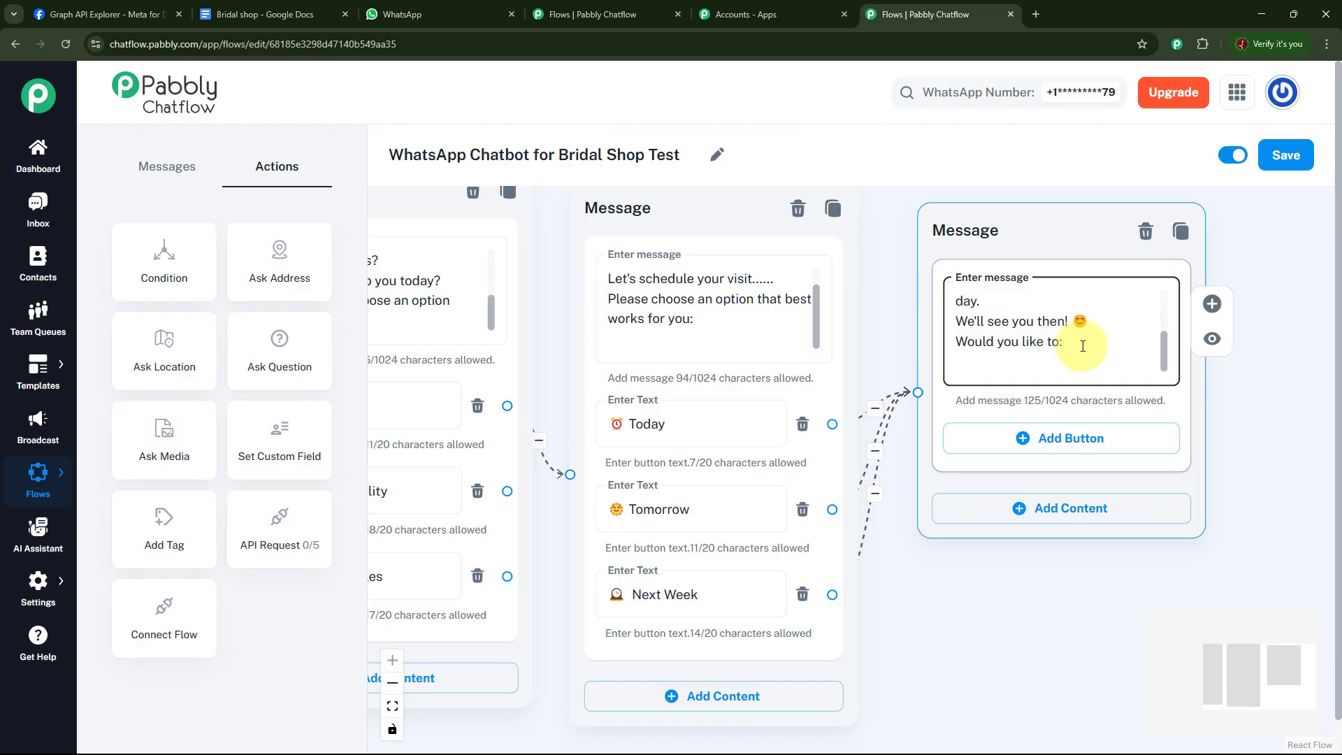
pyautogui.click(1040, 438)
pyautogui.click(1044, 525)
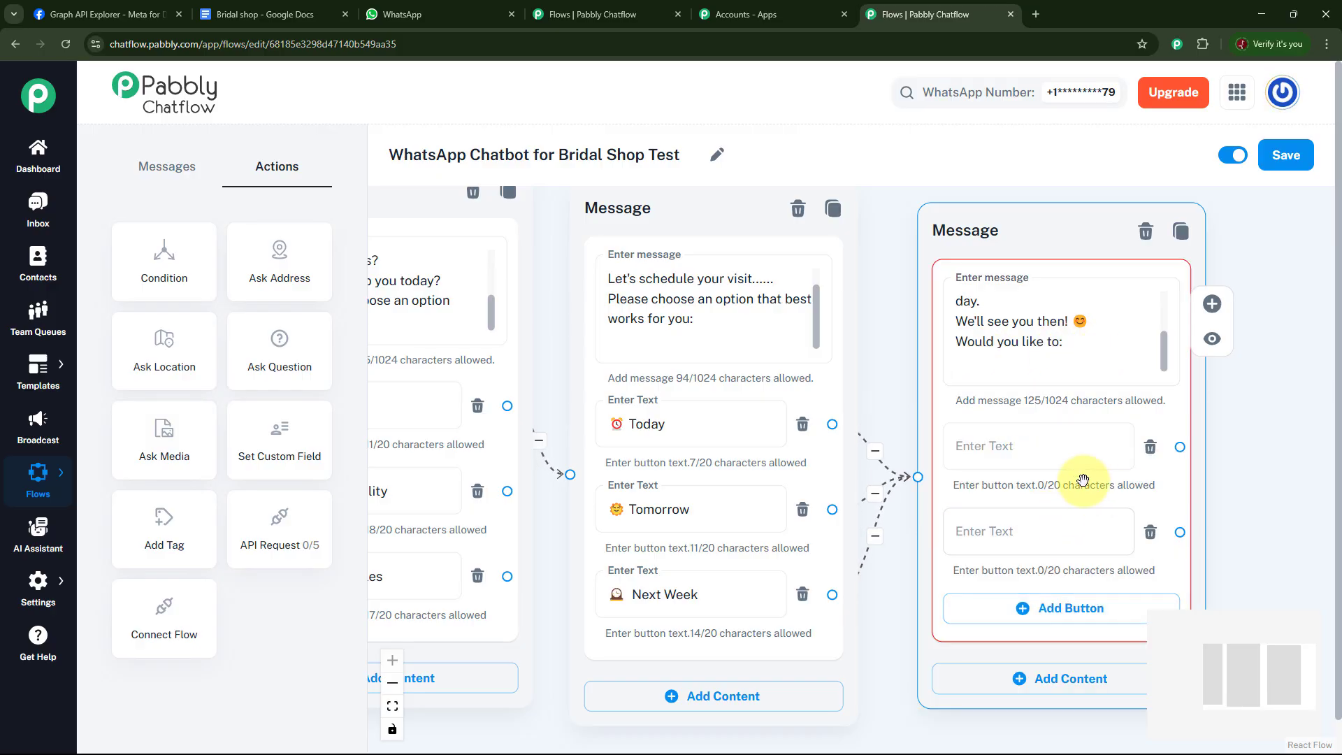
pyautogui.click(1049, 447)
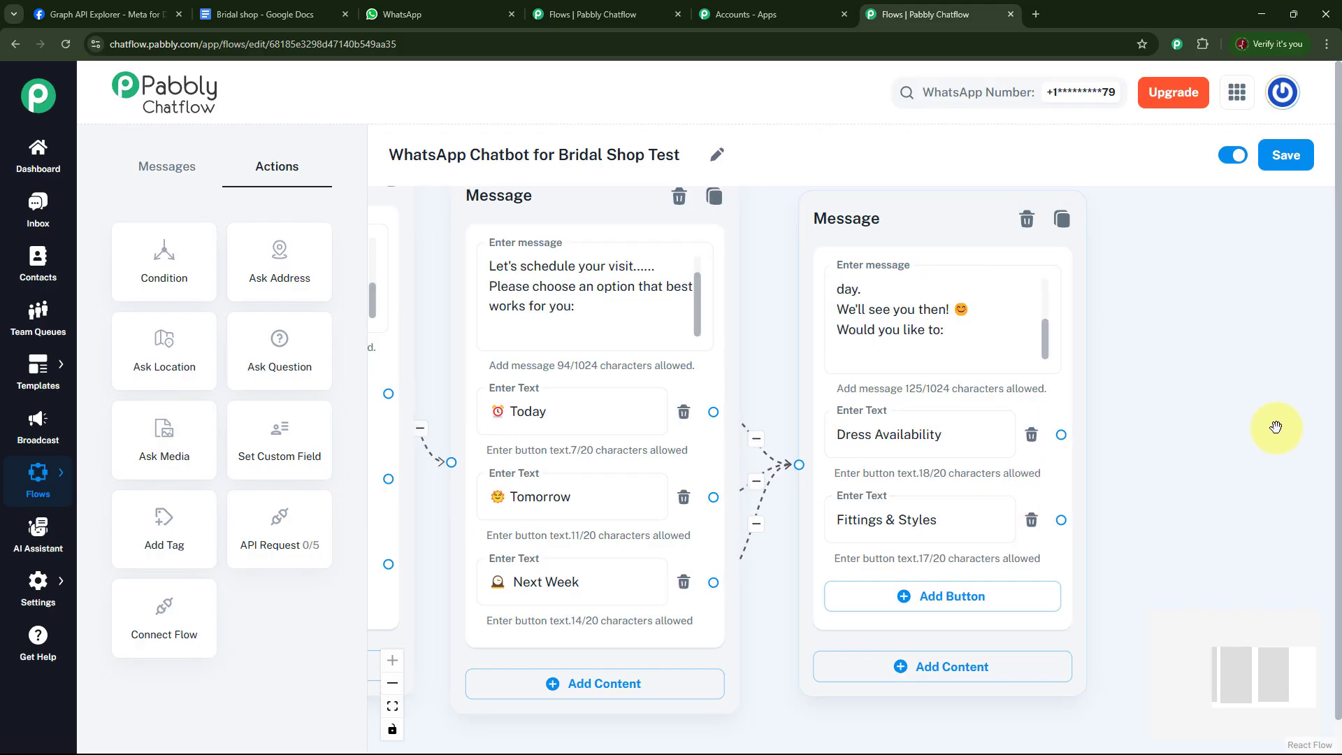
pyautogui.click(950, 430)
pyautogui.click(904, 533)
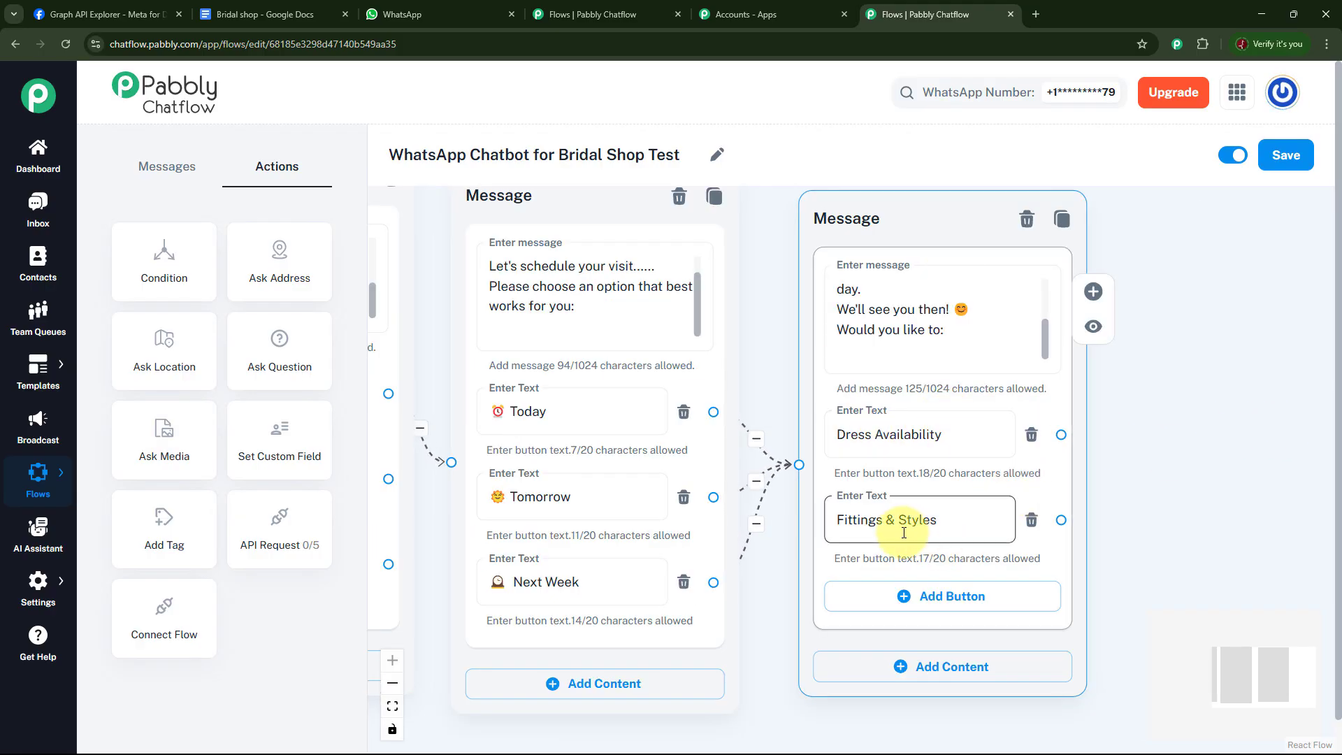
pyautogui.click(980, 420)
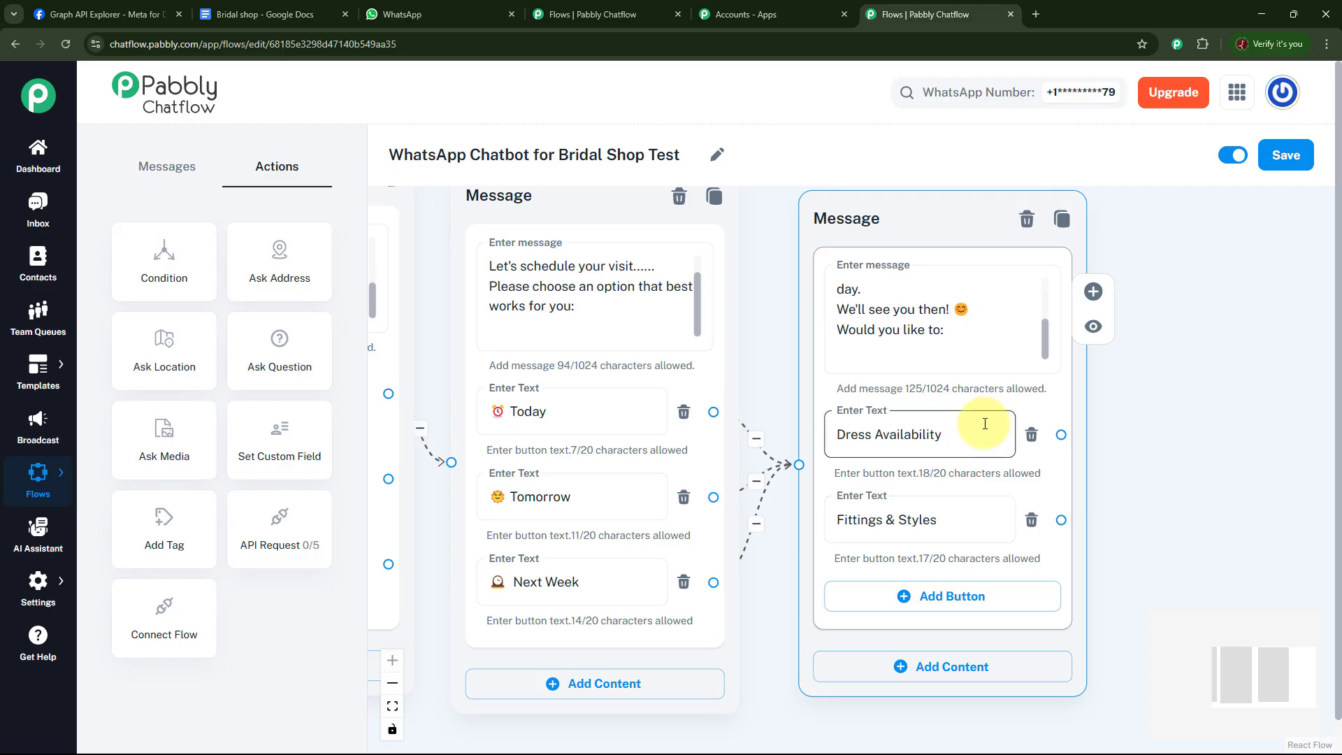
# Connect a new Text + Button message to the Dress Availability button, and link the main menu's Dress Availability button to it too.
pyautogui.click(1193, 424)
pyautogui.moveTo(1193, 424); pyautogui.dragTo(1172, 410)
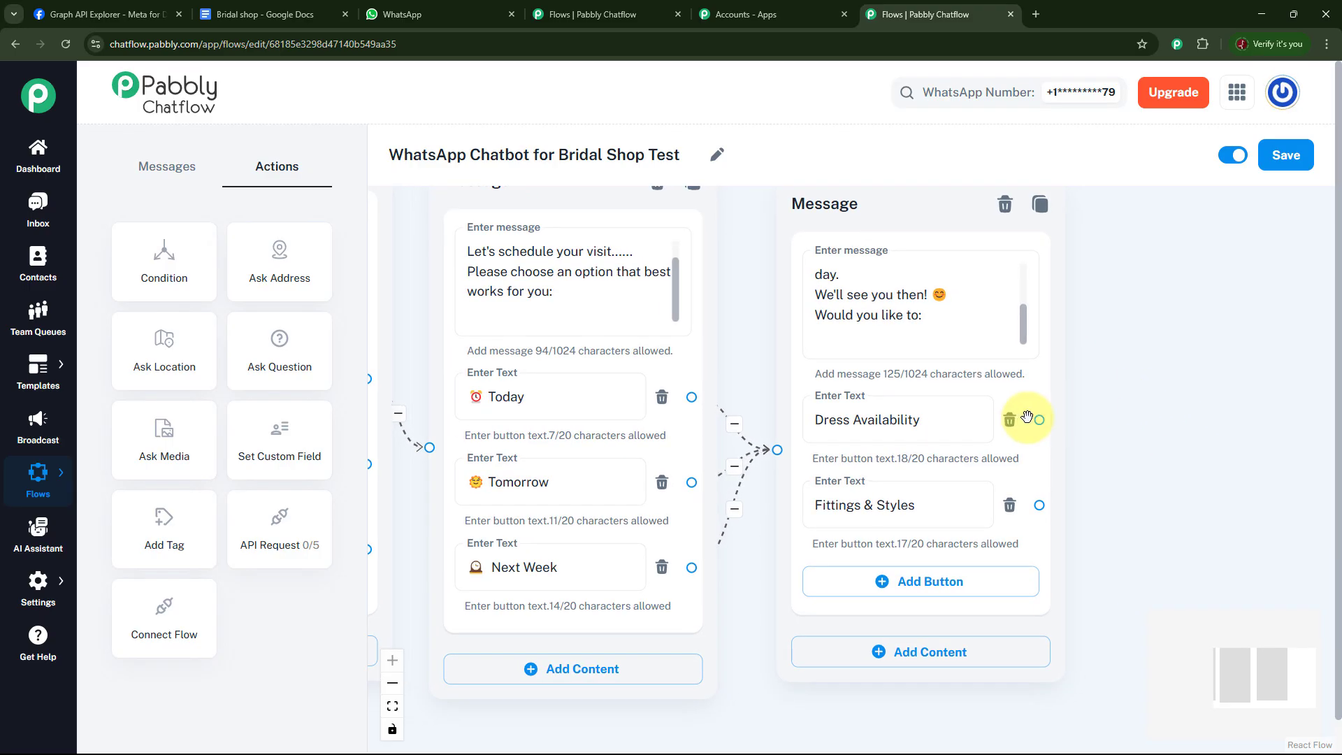
pyautogui.moveTo(1042, 419); pyautogui.dragTo(1180, 248)
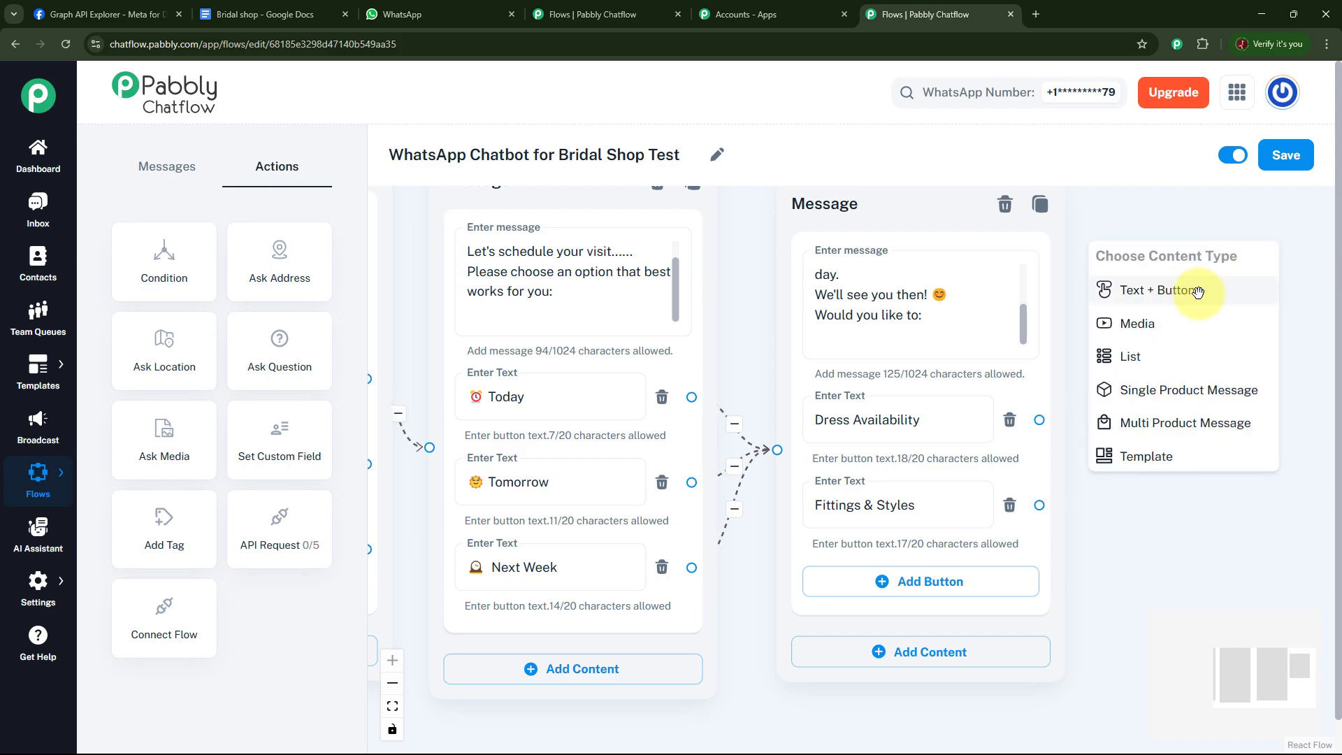
pyautogui.click(1154, 287)
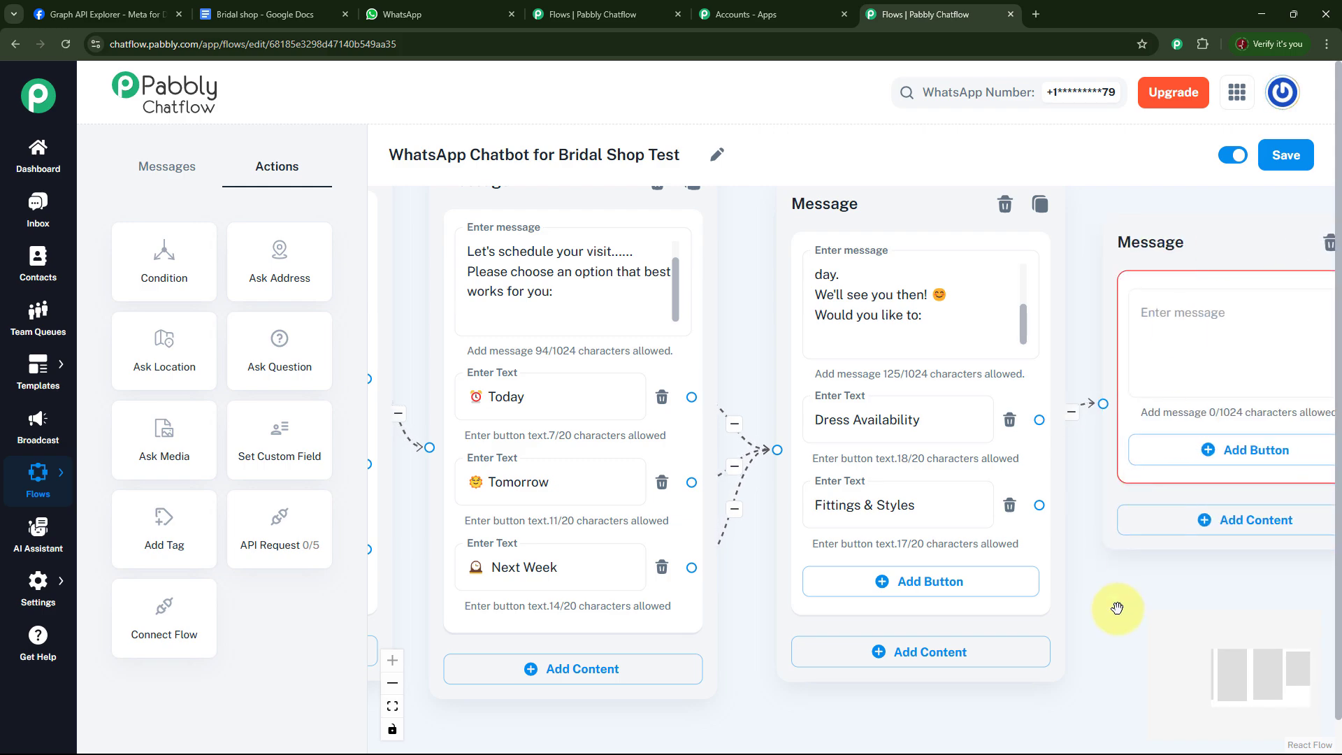
pyautogui.moveTo(1118, 608); pyautogui.dragTo(1160, 587)
pyautogui.moveTo(815, 725); pyautogui.dragTo(943, 664)
pyautogui.scroll(-5, 904, 670)
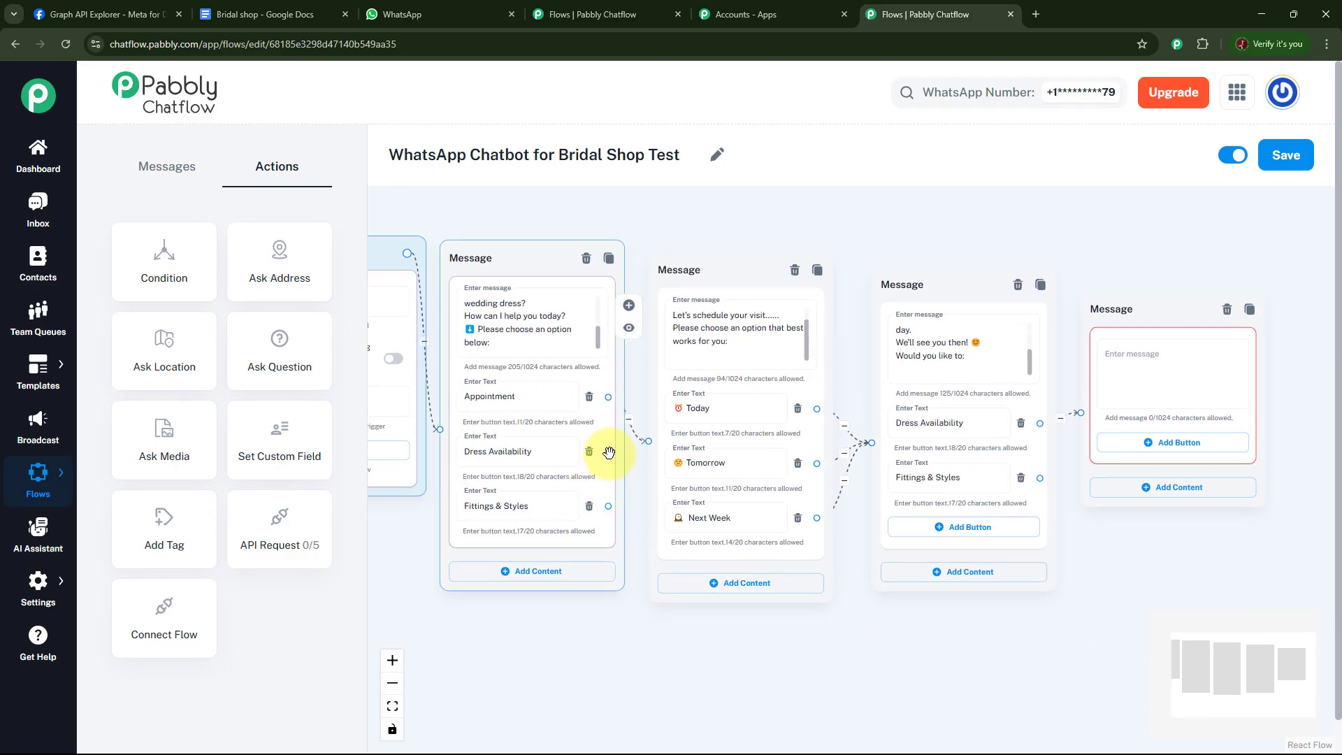
pyautogui.moveTo(609, 454); pyautogui.dragTo(1074, 329)
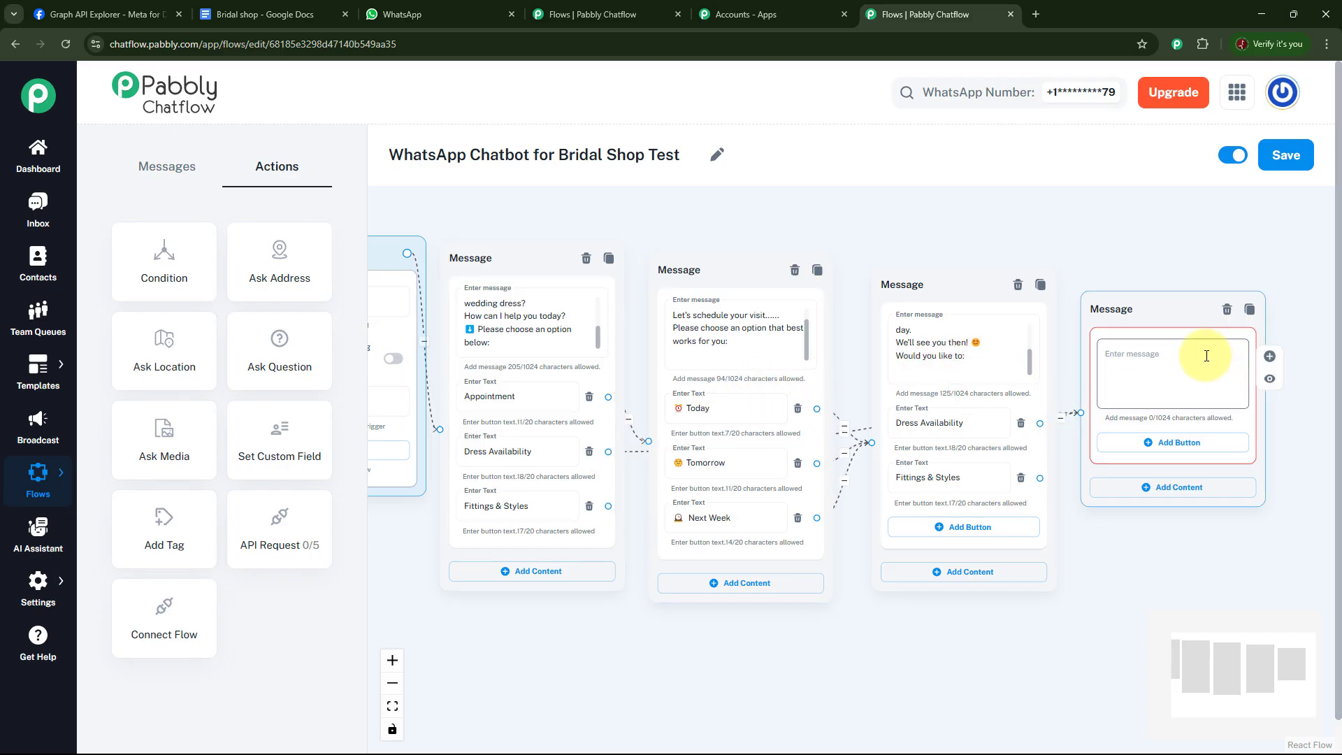
# Paste the text beginning "We have a wide range of dresses in stock!" into the new dress message.
pyautogui.moveTo(1119, 543); pyautogui.dragTo(1056, 559)
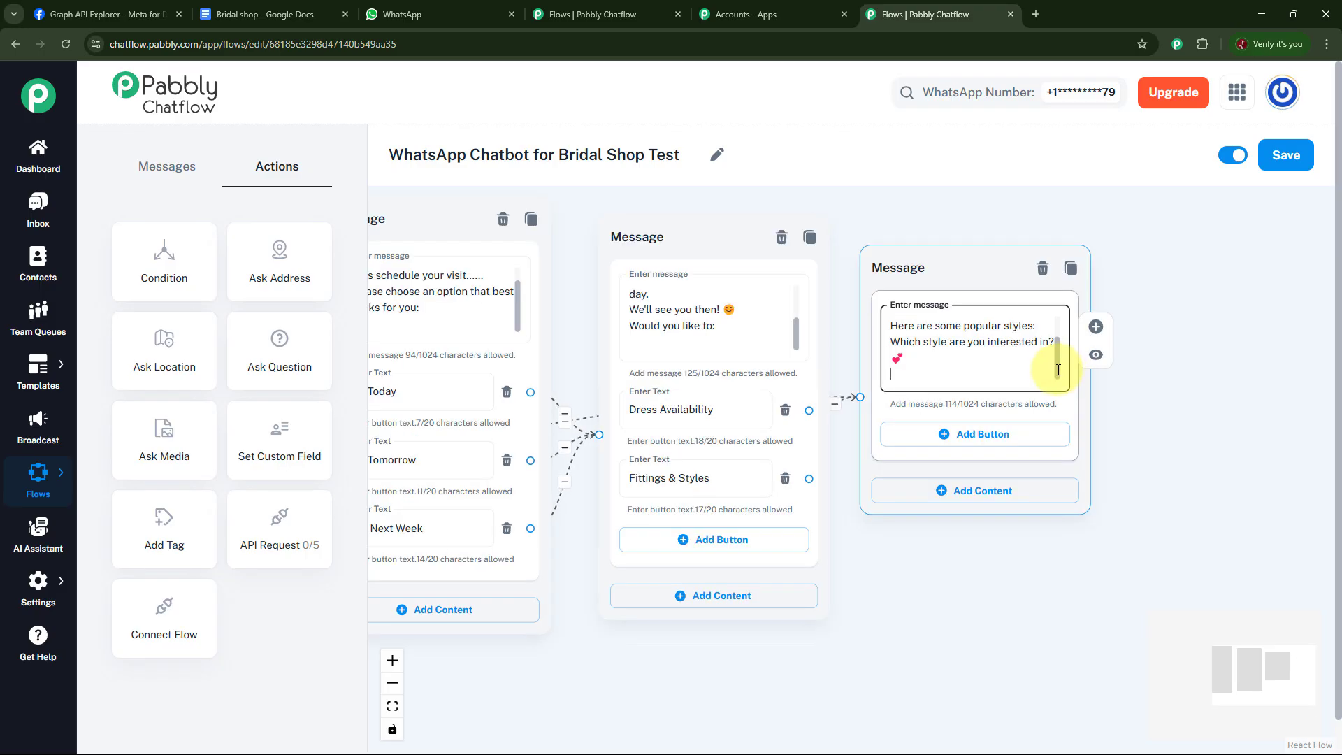
pyautogui.scroll(2, 1057, 370)
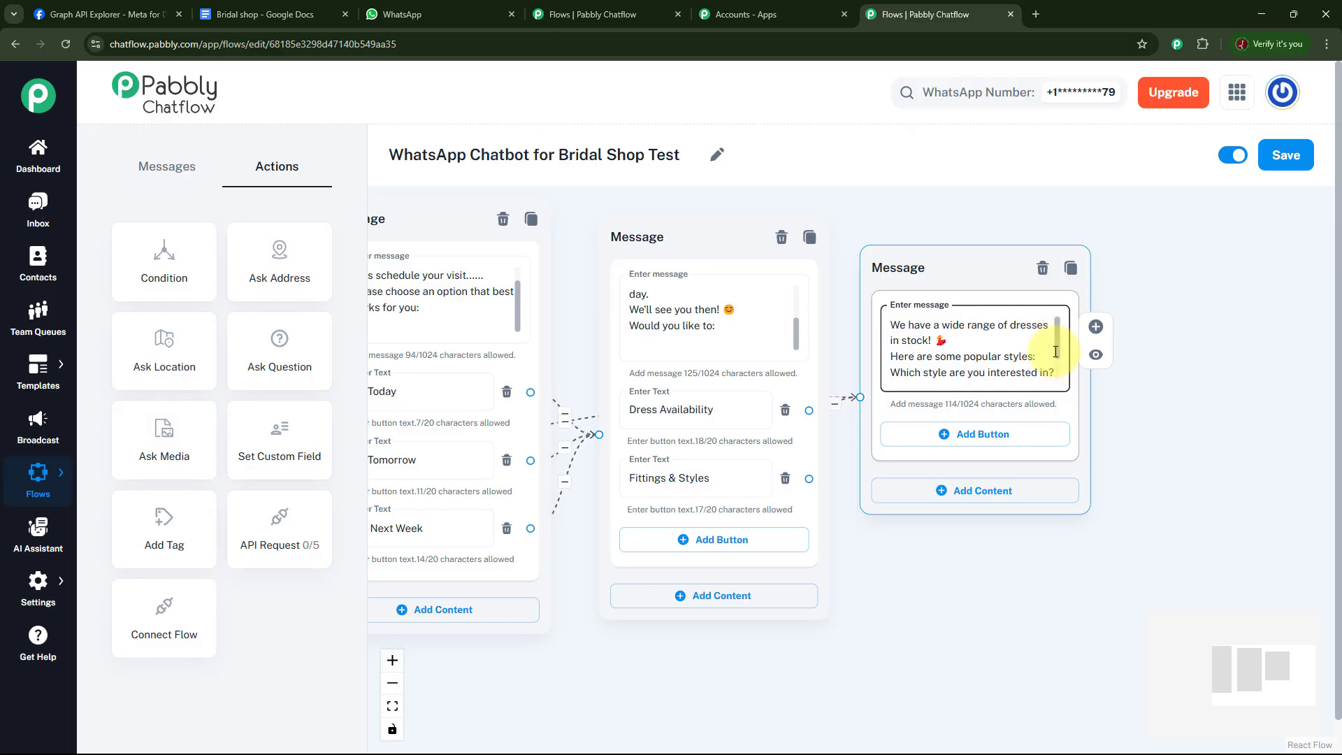
pyautogui.moveTo(1060, 350); pyautogui.dragTo(1057, 385)
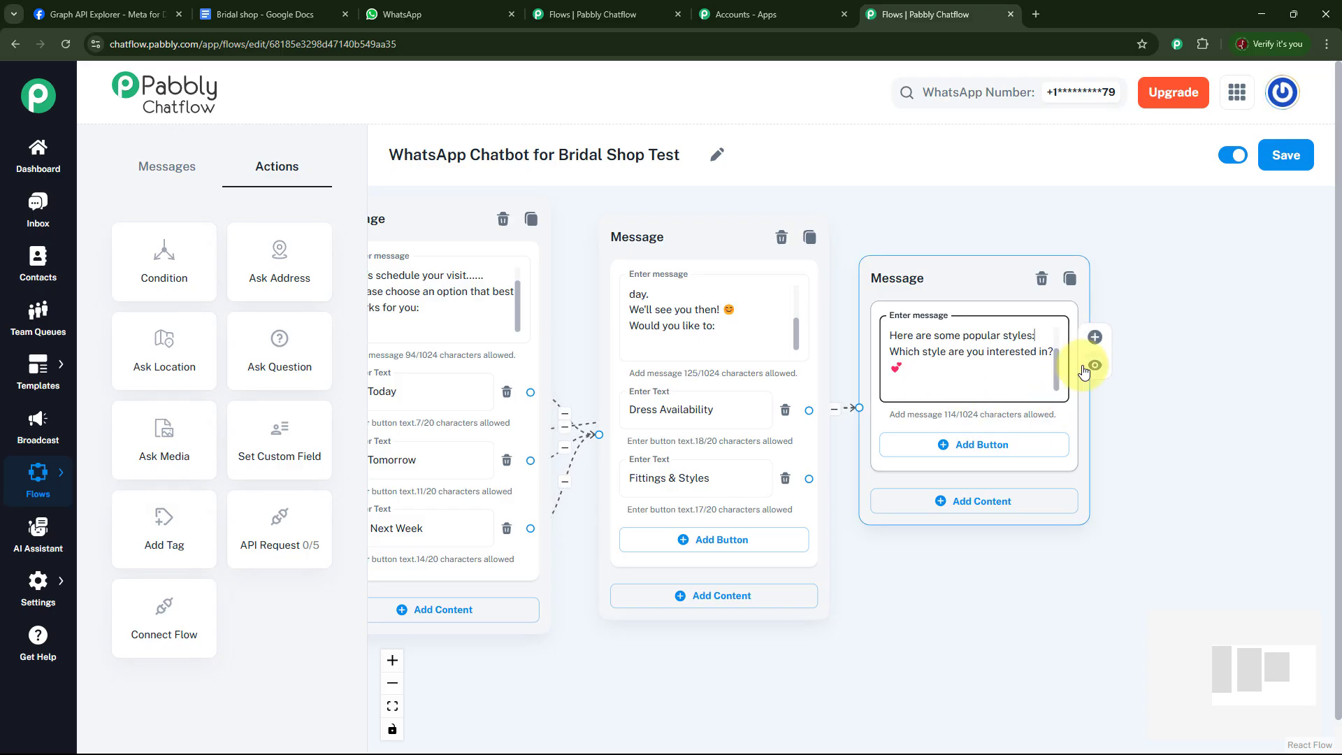
# Add three buttons to the dress styles message: Lace, Ball Gowns, and Mermaid.
pyautogui.click(983, 454)
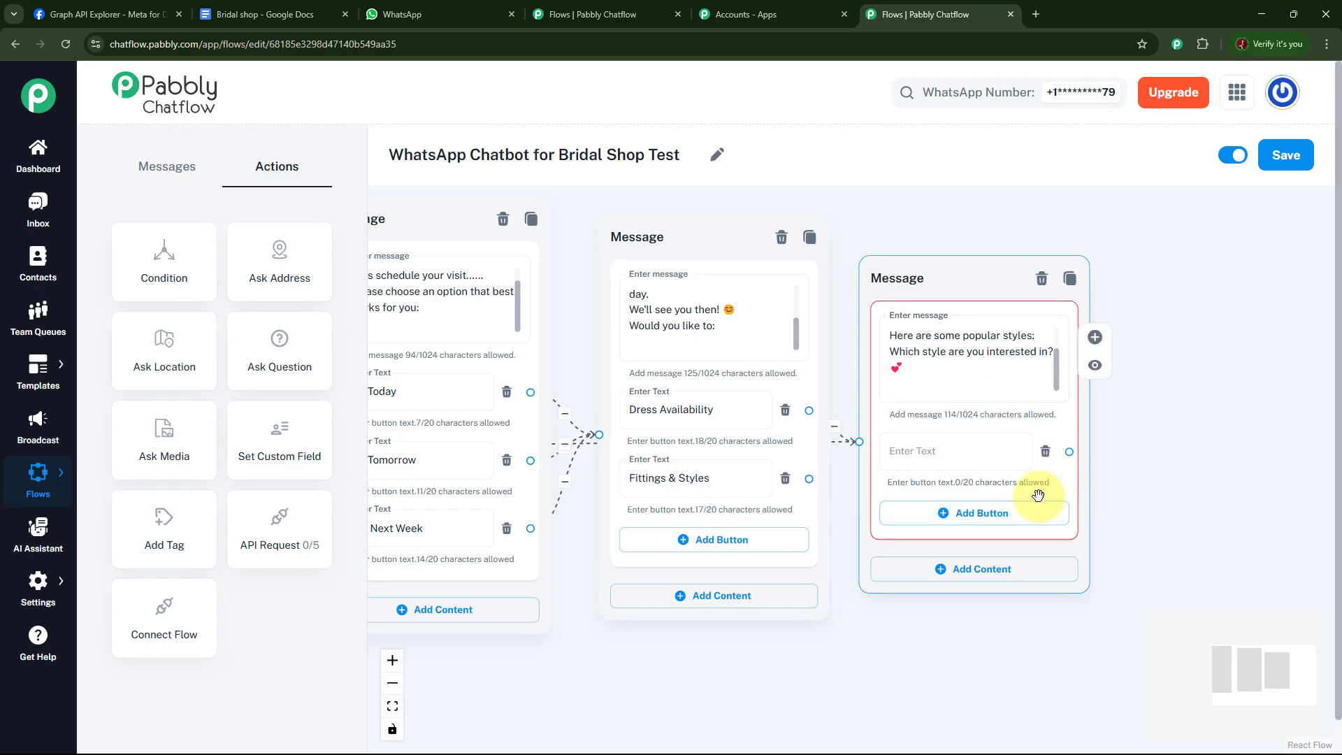
pyautogui.click(978, 516)
pyautogui.click(986, 589)
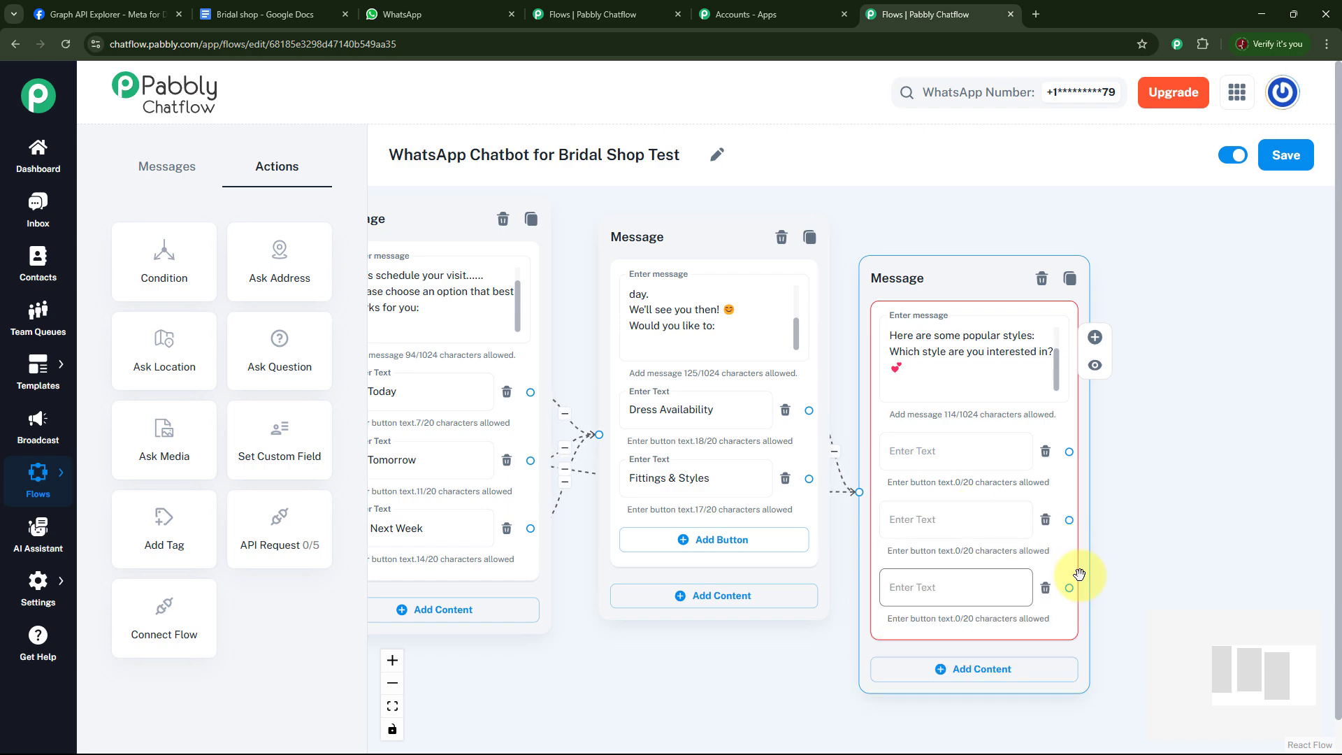
pyautogui.click(948, 451)
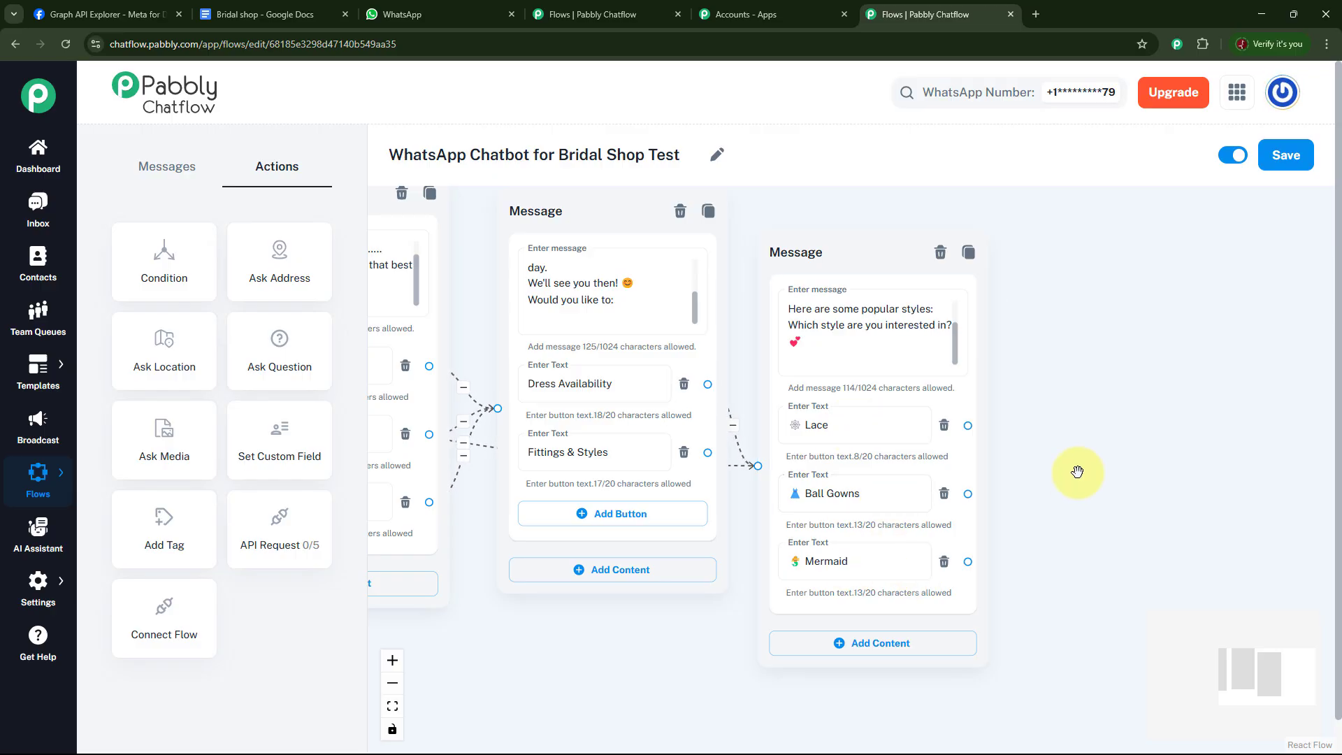
pyautogui.moveTo(1076, 471); pyautogui.dragTo(1042, 479)
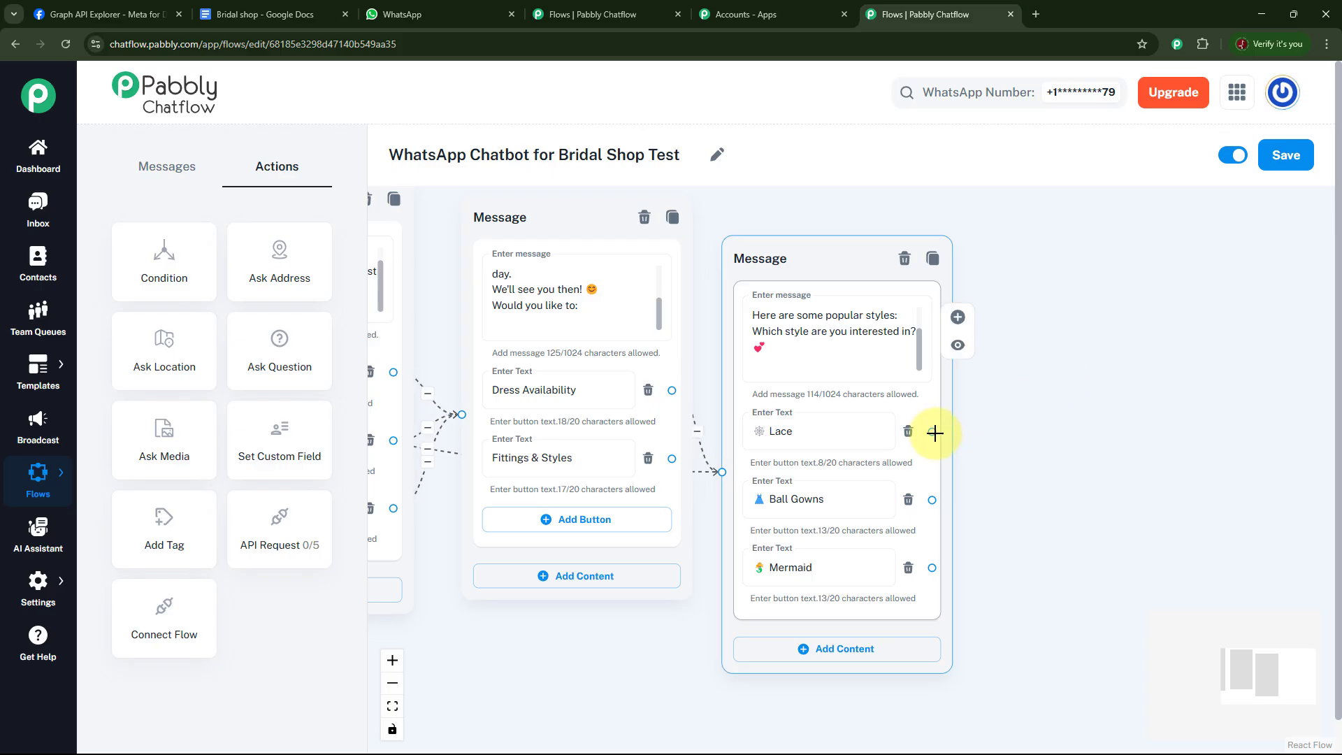
# Connect a new Text + Button message to the Lace button, then link the Ball Gowns and Mermaid buttons to it.
pyautogui.moveTo(935, 433); pyautogui.dragTo(1110, 264)
pyautogui.click(1093, 306)
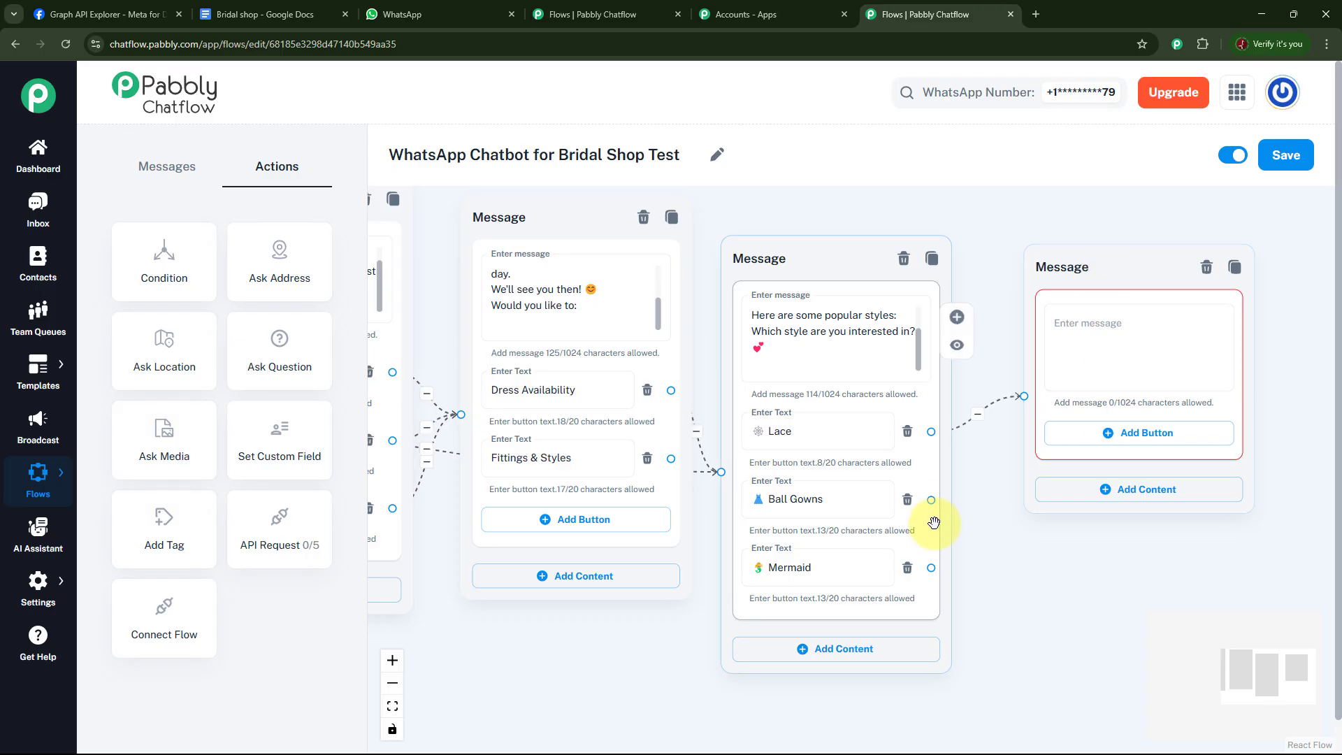
pyautogui.moveTo(932, 500); pyautogui.dragTo(1023, 398)
pyautogui.moveTo(989, 512); pyautogui.dragTo(1024, 398)
# Paste the reply beginning "As per your choice" and ending "Thanks for reaching out *Future Bridal Shop*" into the new message.
pyautogui.click(1075, 340)
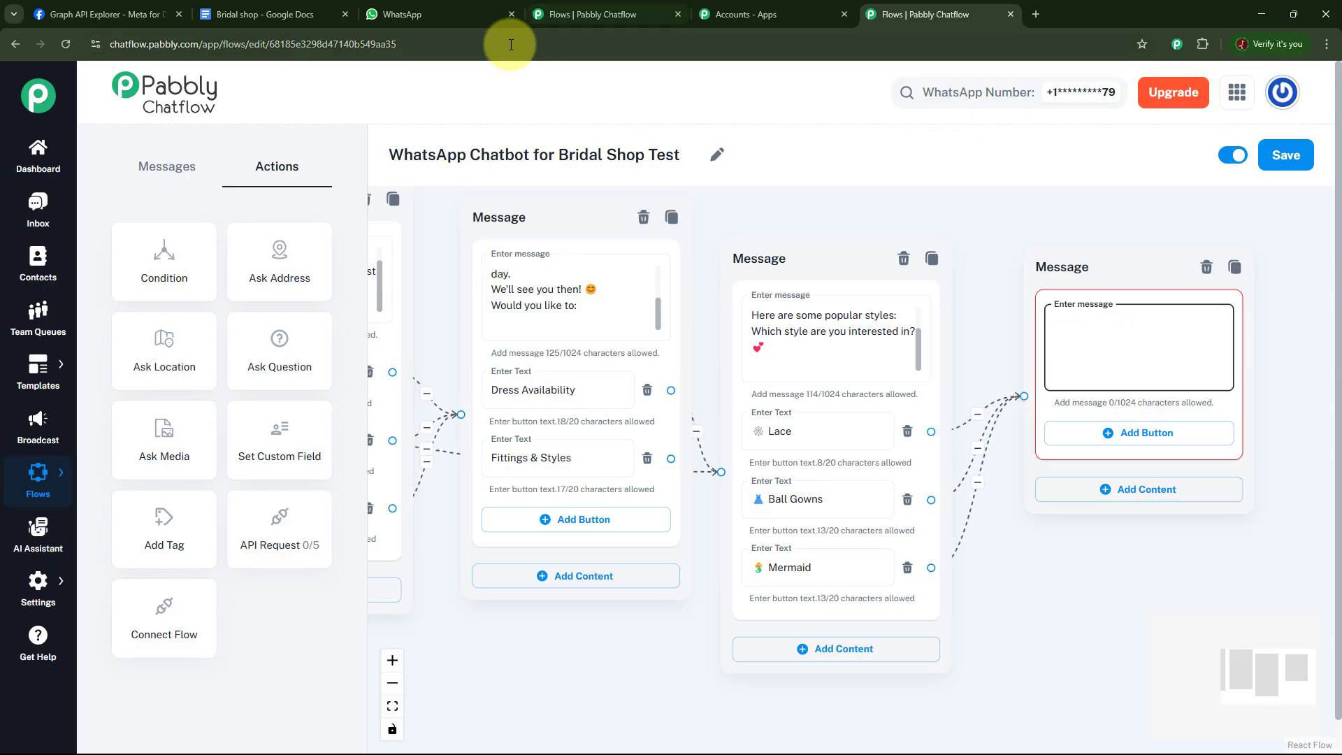
pyautogui.hotkey('ctrl', 'v')
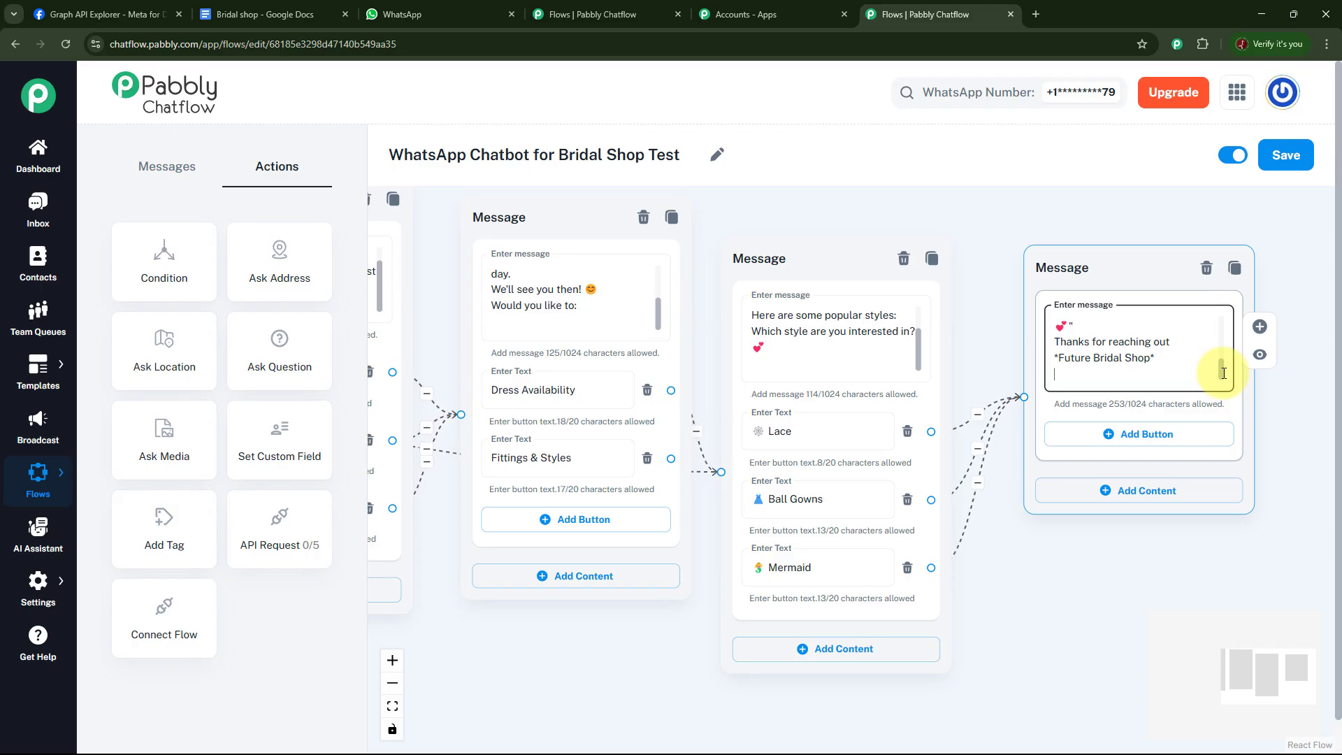
pyautogui.moveTo(1224, 372); pyautogui.dragTo(1220, 325)
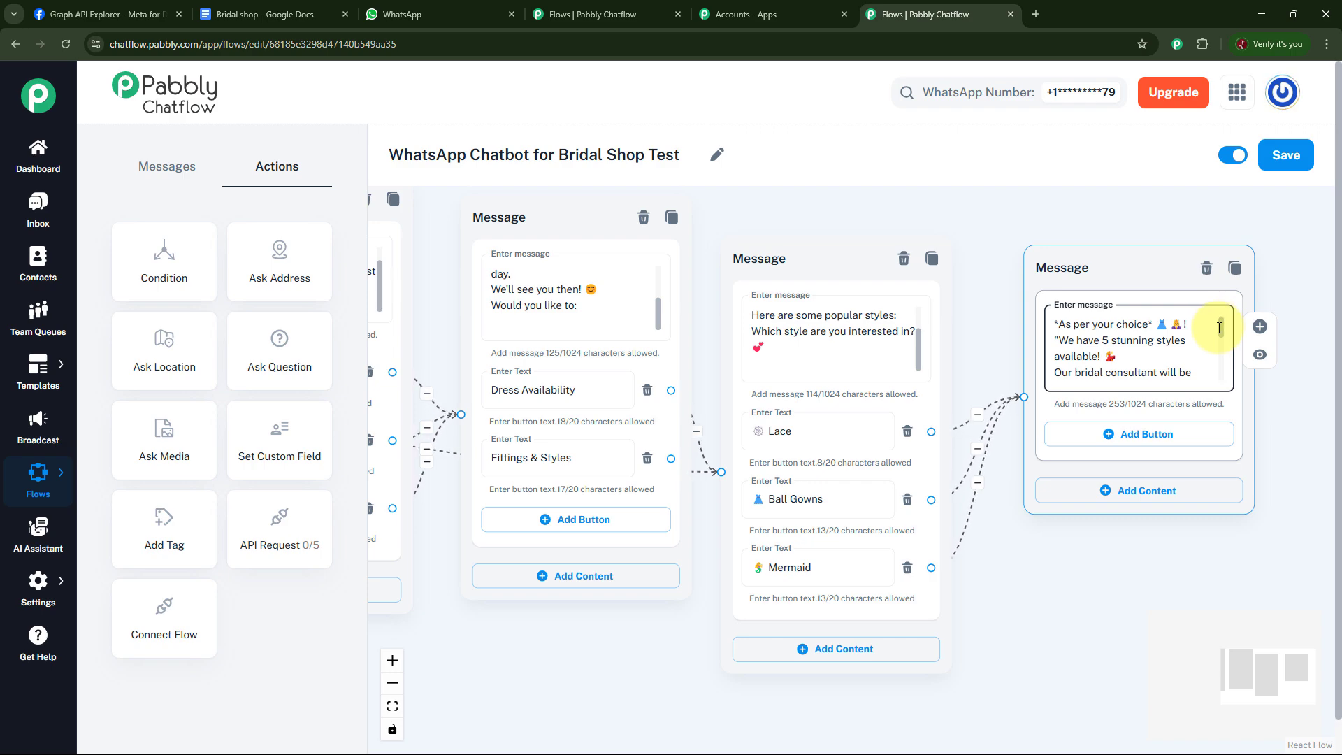
pyautogui.moveTo(1219, 331); pyautogui.dragTo(1220, 382)
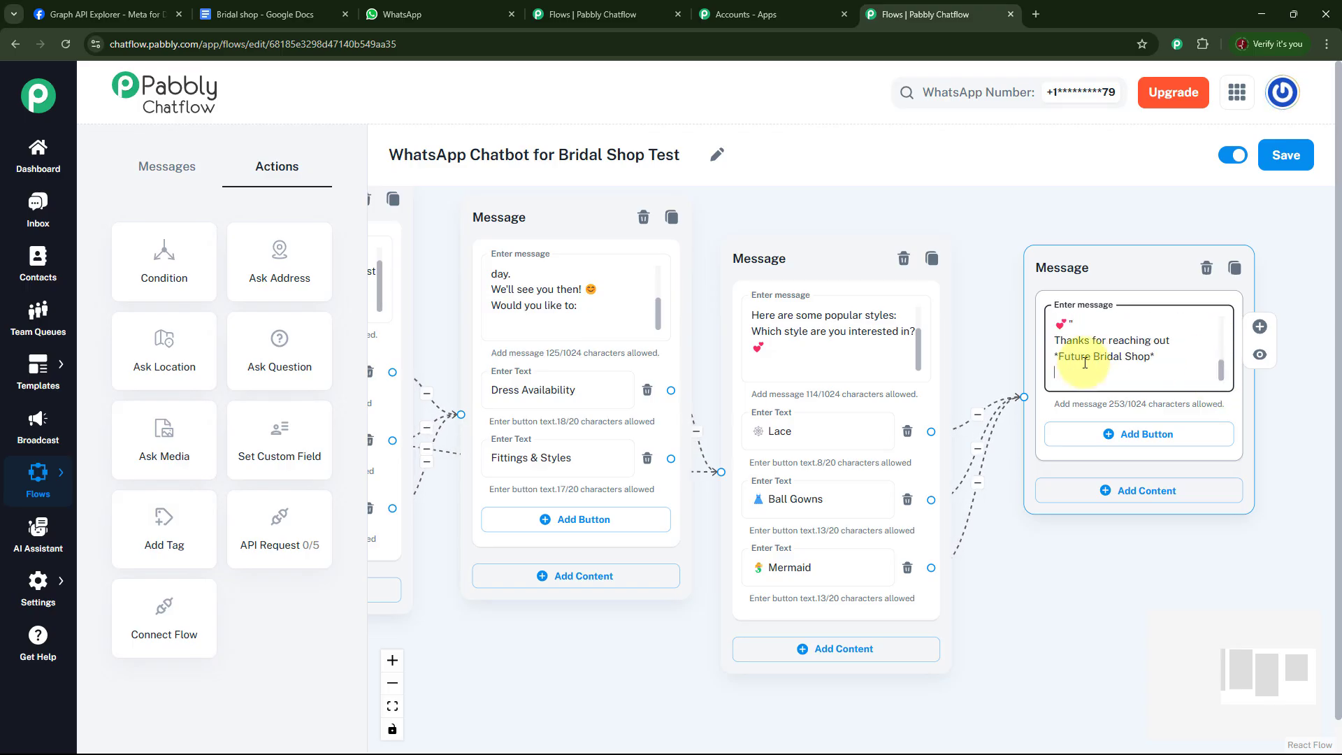
# Connect a new Text + Button message to the main menu's Fittings & Styles button.
pyautogui.click(1188, 559)
pyautogui.moveTo(1105, 585); pyautogui.dragTo(1211, 490)
pyautogui.moveTo(743, 599)
pyautogui.mouseDown()
pyautogui.moveTo(971, 567)
pyautogui.moveTo(762, 575)
pyautogui.moveTo(946, 585)
pyautogui.mouseUp()
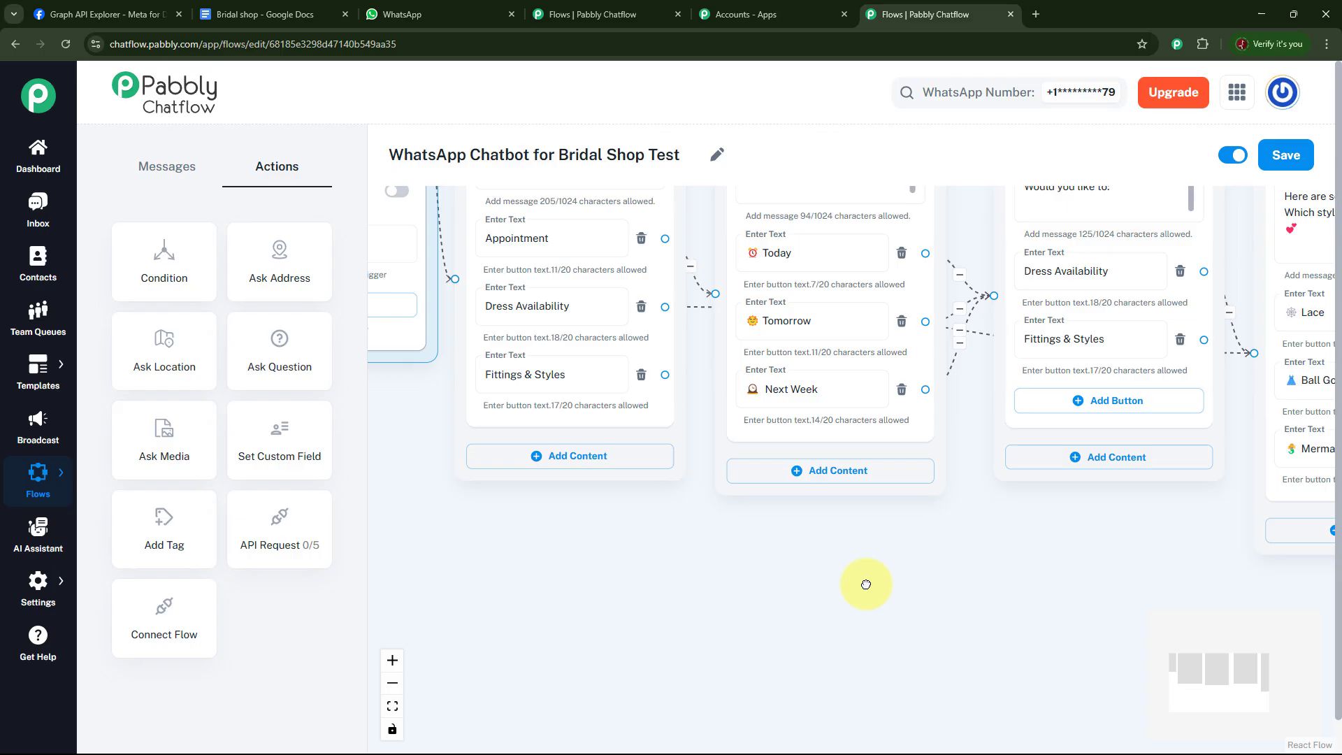
pyautogui.click(671, 408)
pyautogui.moveTo(666, 376); pyautogui.dragTo(795, 566)
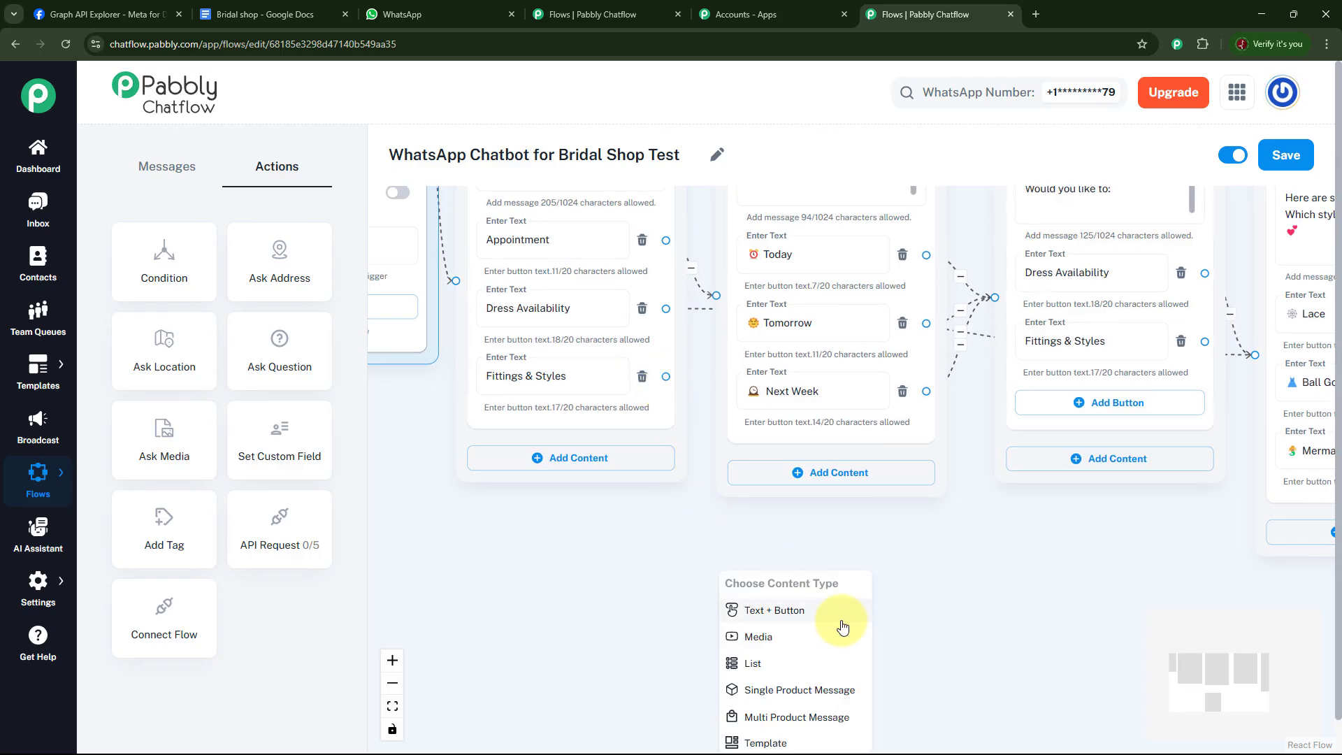
pyautogui.click(803, 614)
# Paste the fittings text beginning "You're one step closer to finding your dream dress!" into the new message.
pyautogui.moveTo(870, 587); pyautogui.dragTo(851, 550)
pyautogui.moveTo(851, 551); pyautogui.dragTo(832, 499)
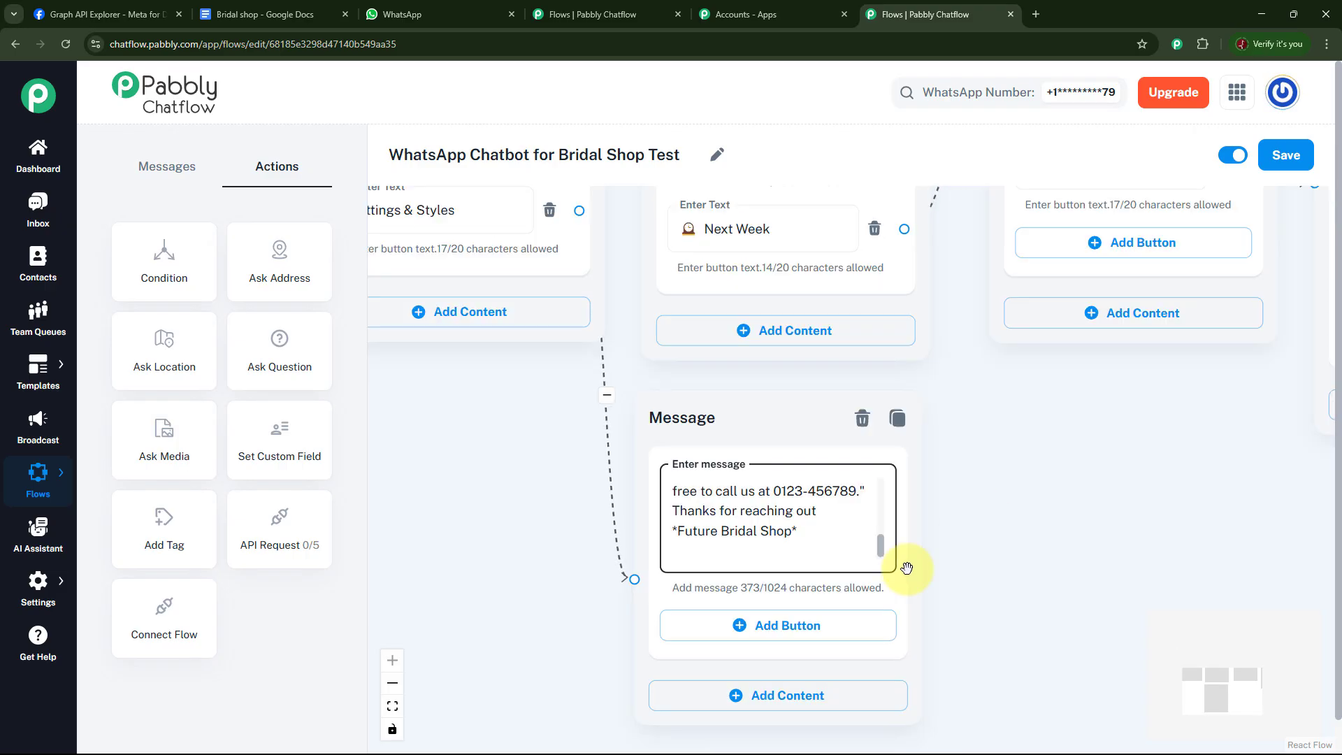
pyautogui.scroll(2, 886, 547)
pyautogui.moveTo(891, 545); pyautogui.dragTo(886, 491)
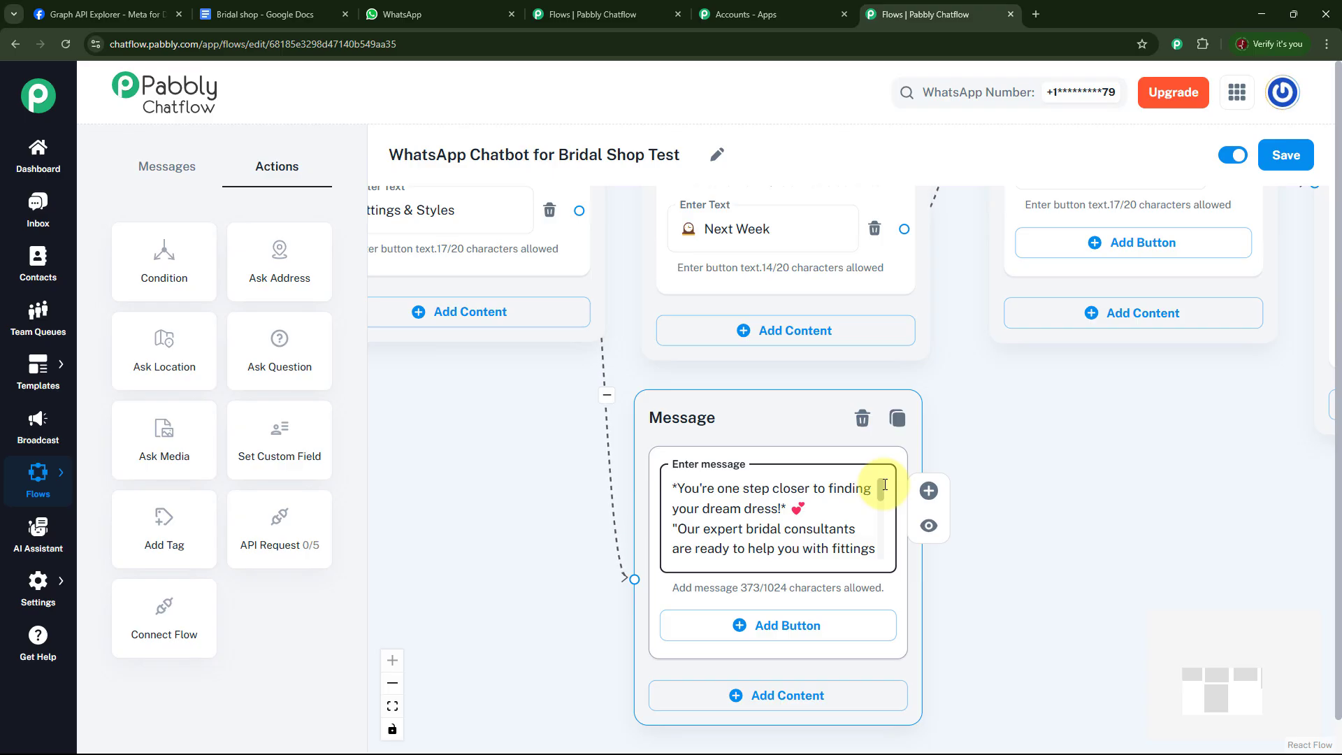
pyautogui.moveTo(884, 491); pyautogui.dragTo(889, 564)
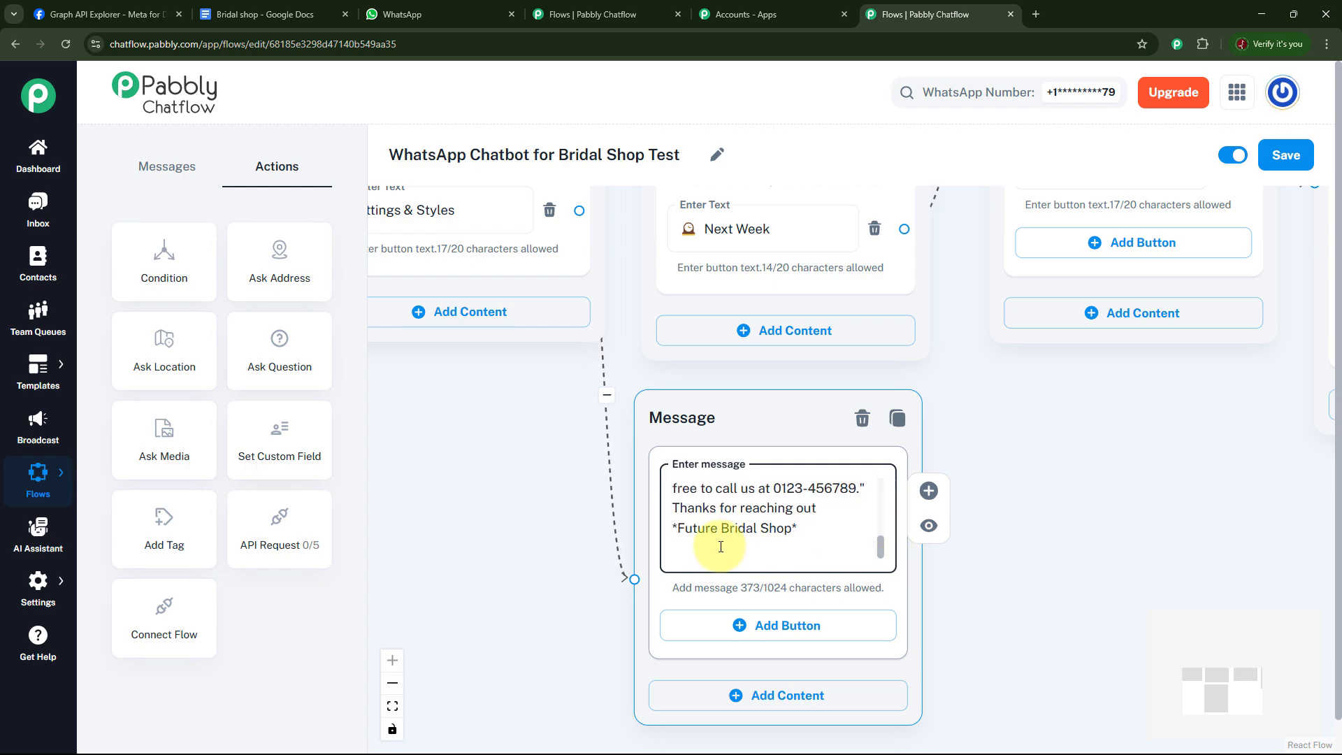
pyautogui.click(1015, 542)
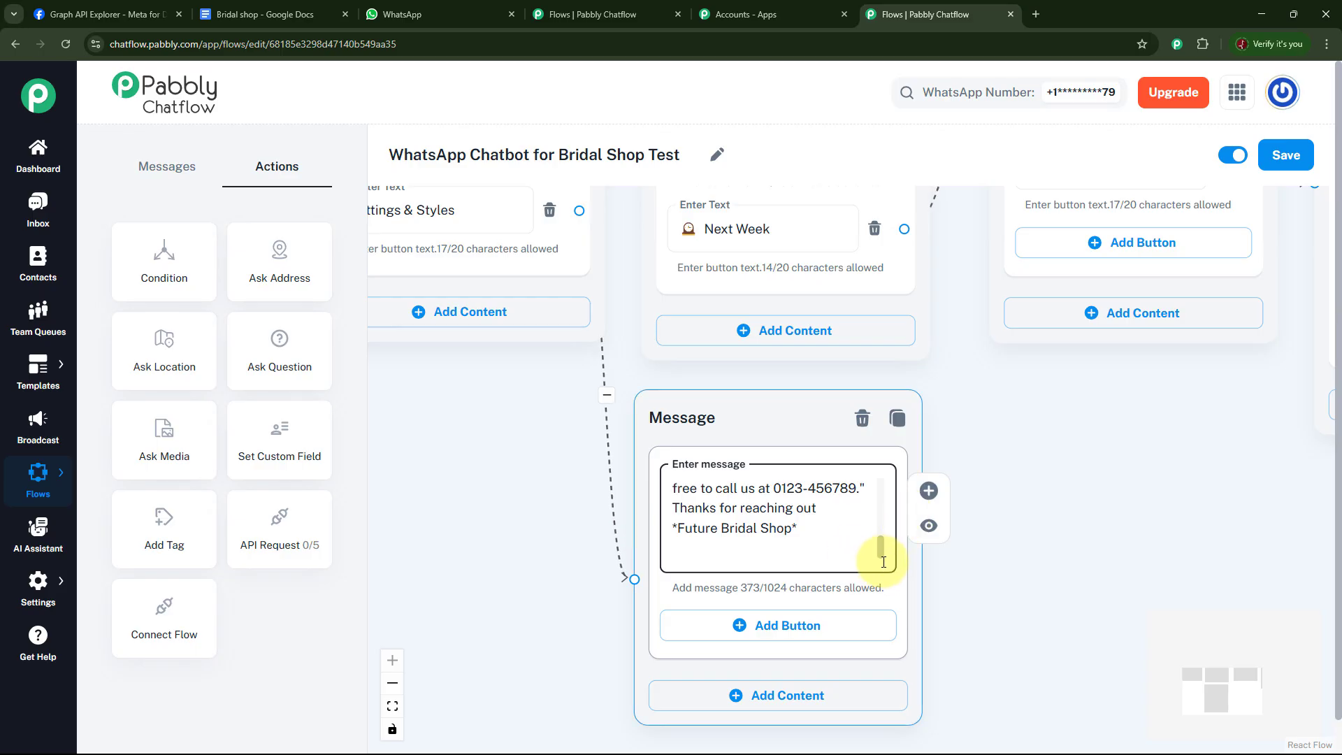
pyautogui.moveTo(881, 550); pyautogui.dragTo(883, 543)
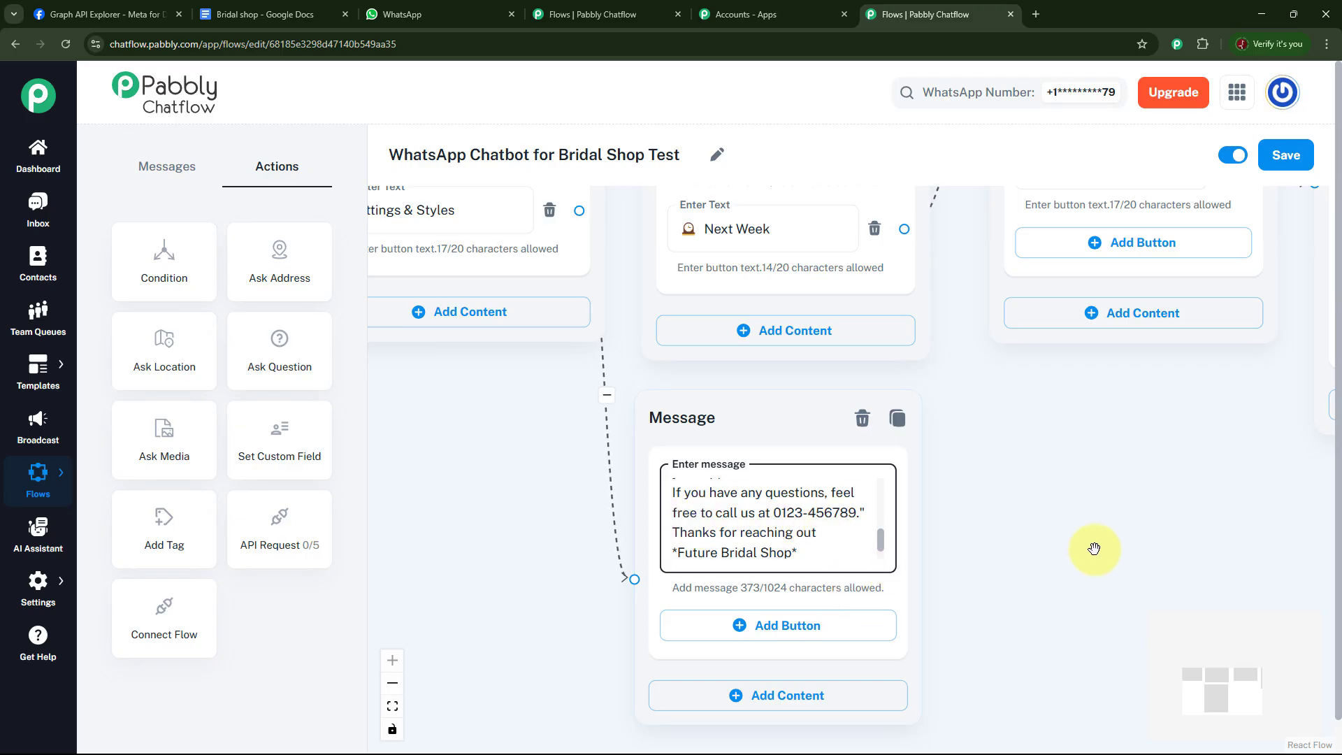
# Save the chatbot flow.
pyautogui.moveTo(1082, 555); pyautogui.dragTo(1045, 548)
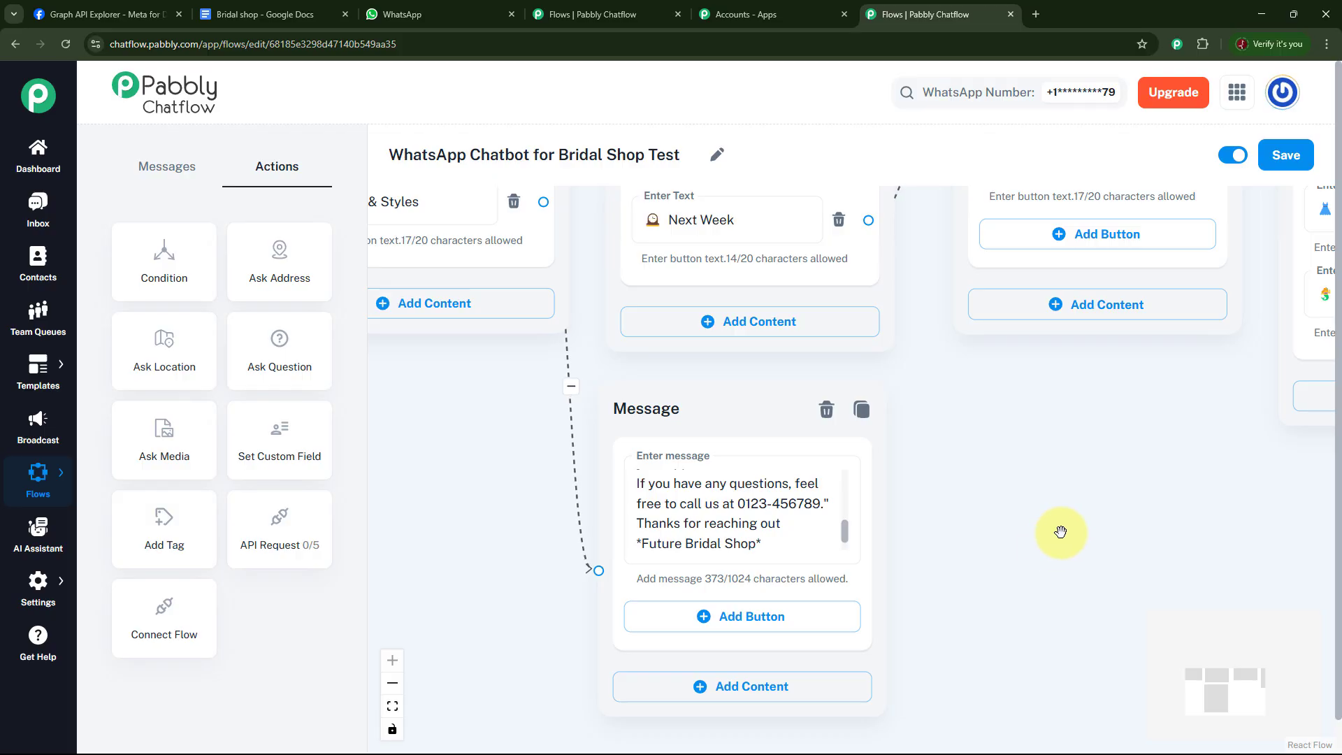
pyautogui.scroll(-5, 1061, 532)
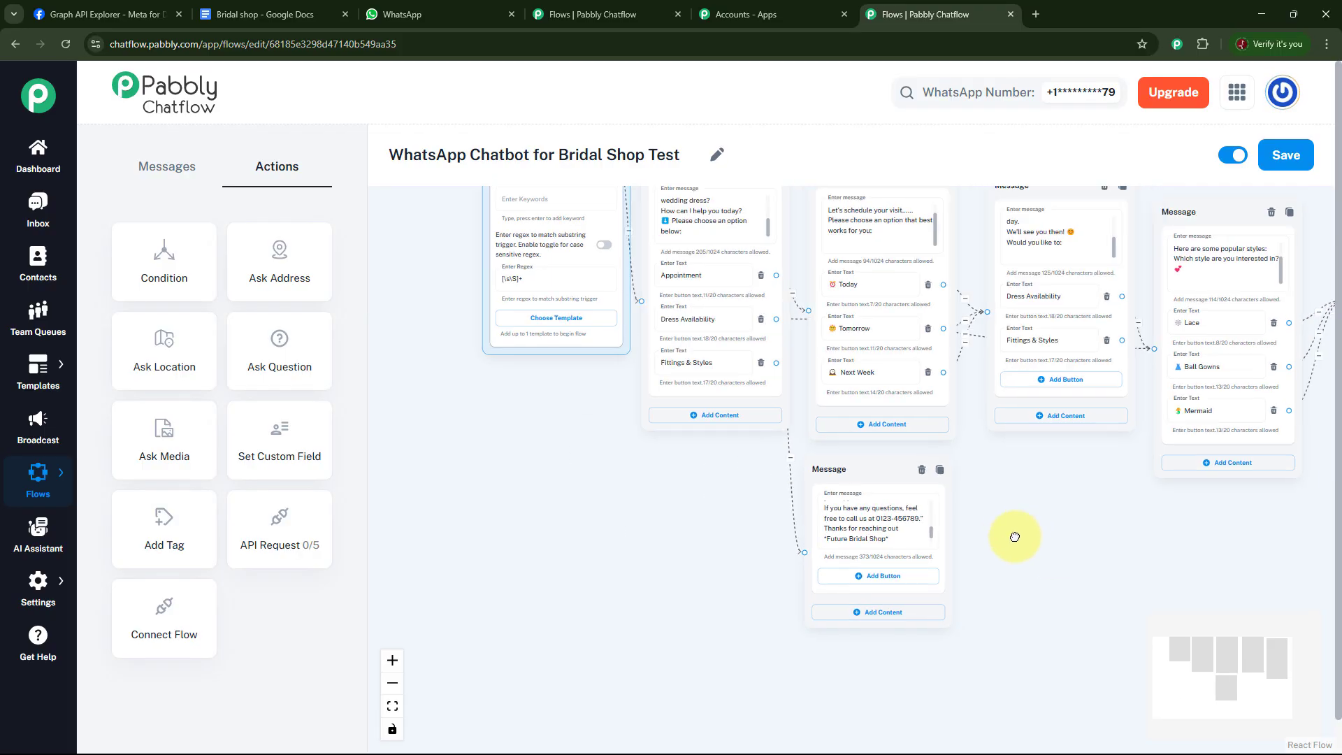
pyautogui.scroll(-3, 1015, 537)
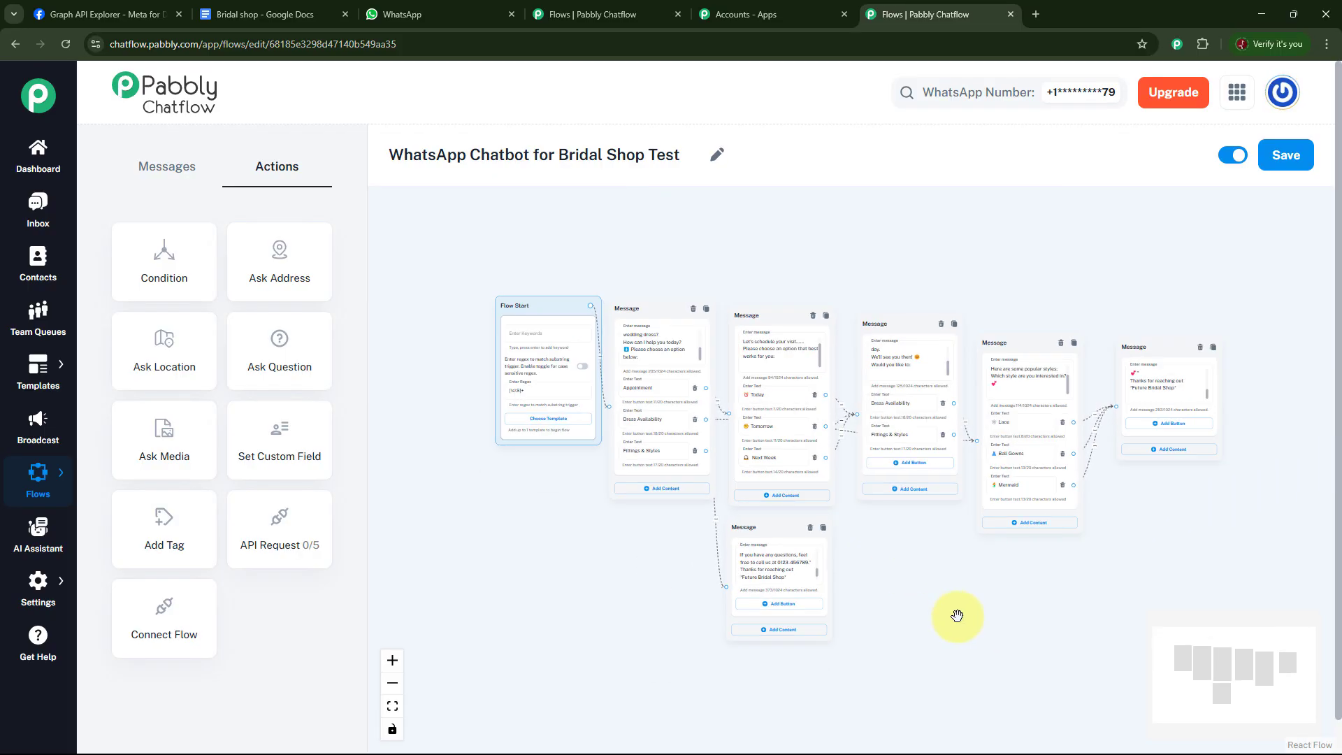
pyautogui.click(1287, 155)
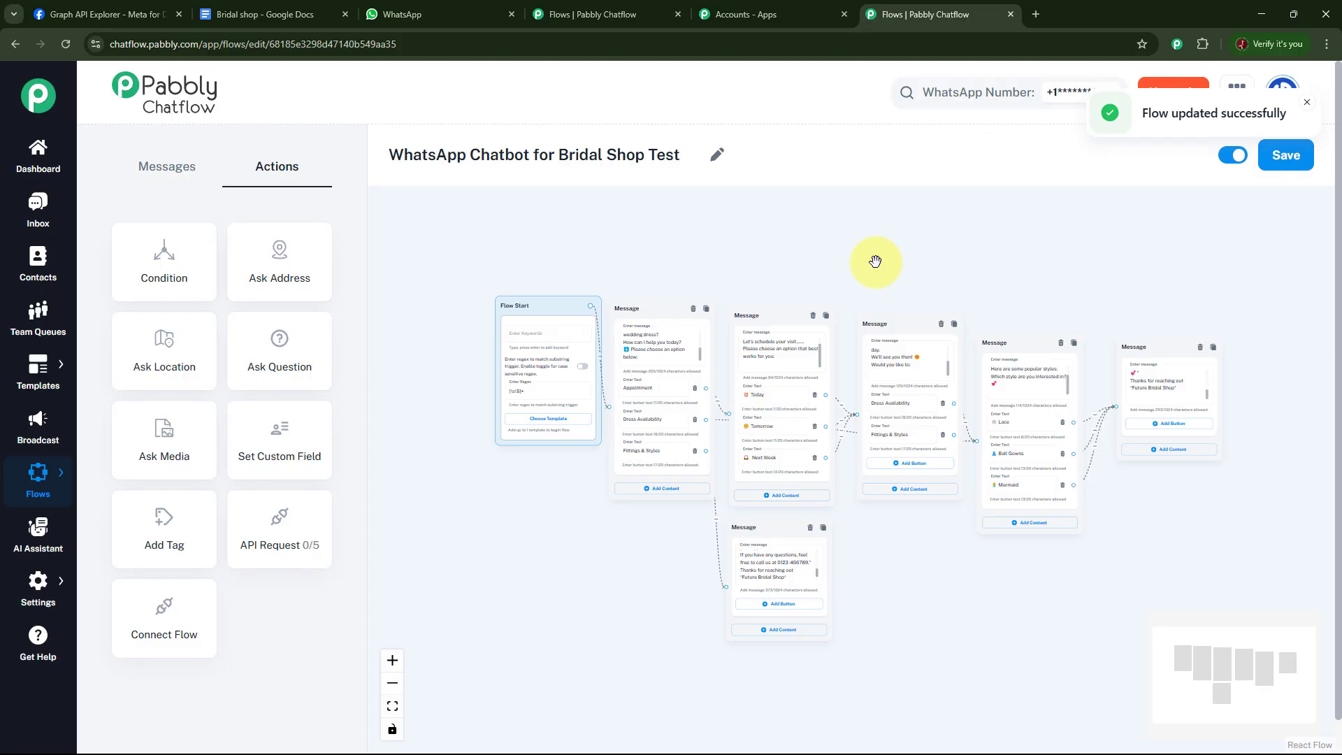
# Switch to WhatsApp Web and clear the Bridal Shop Business chat.
pyautogui.click(423, 16)
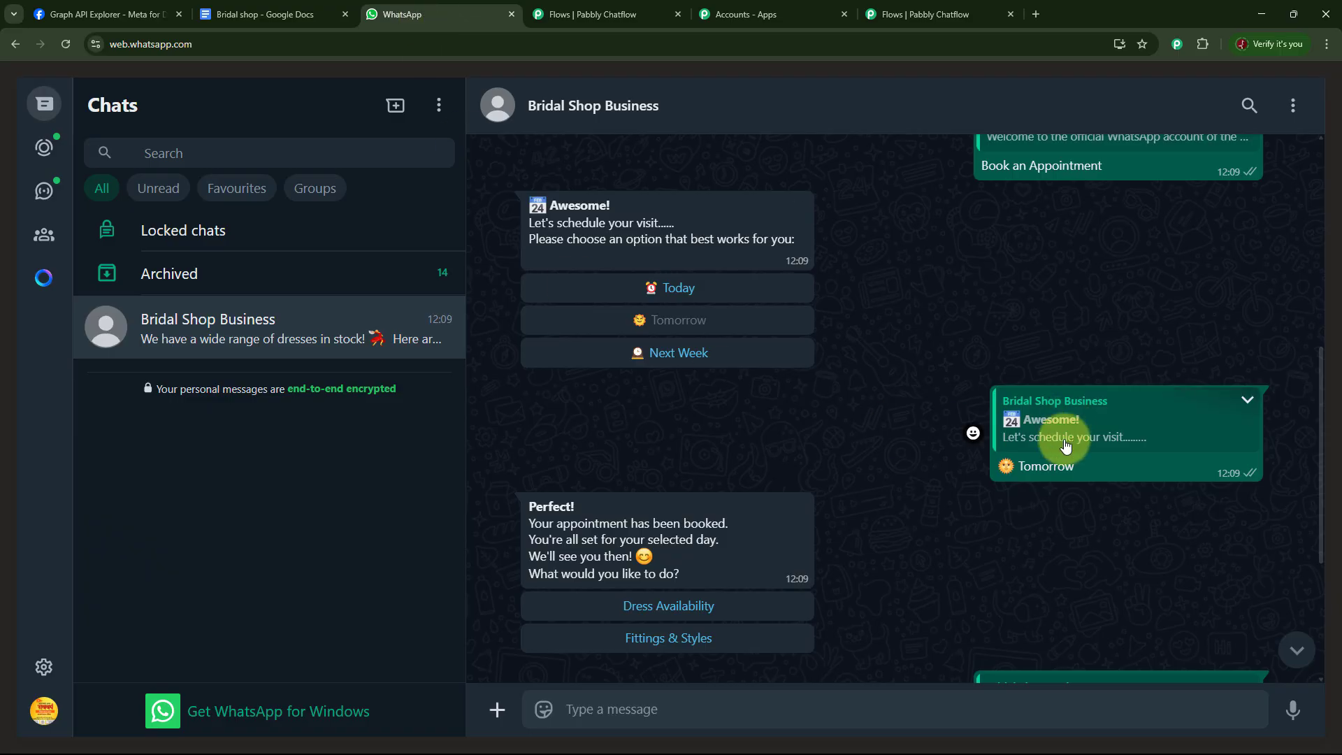
pyautogui.click(1294, 105)
pyautogui.click(1220, 395)
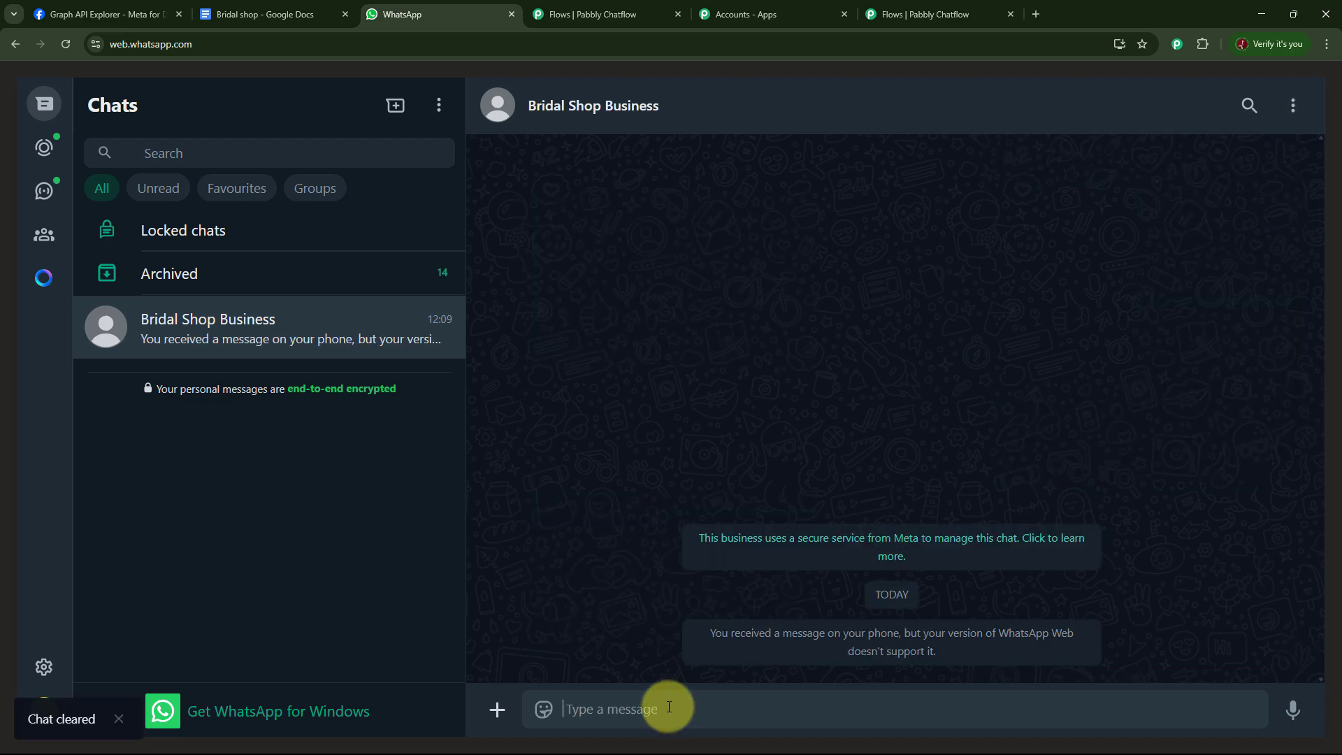
# Send "bridal dress" in the Bridal Shop Business chat, then tap the Appointment and Dress Availability reply buttons to test the flow.
pyautogui.write('bridal dress')
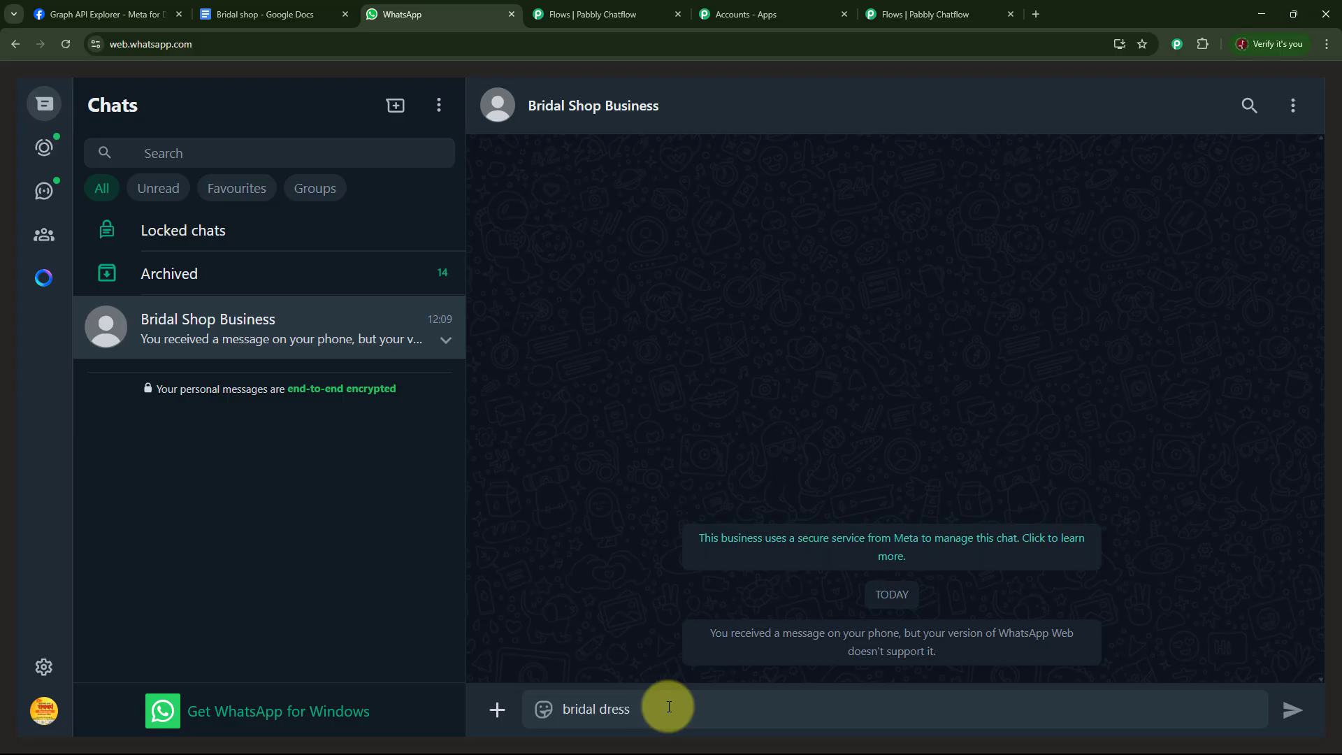
pyautogui.press('Return')
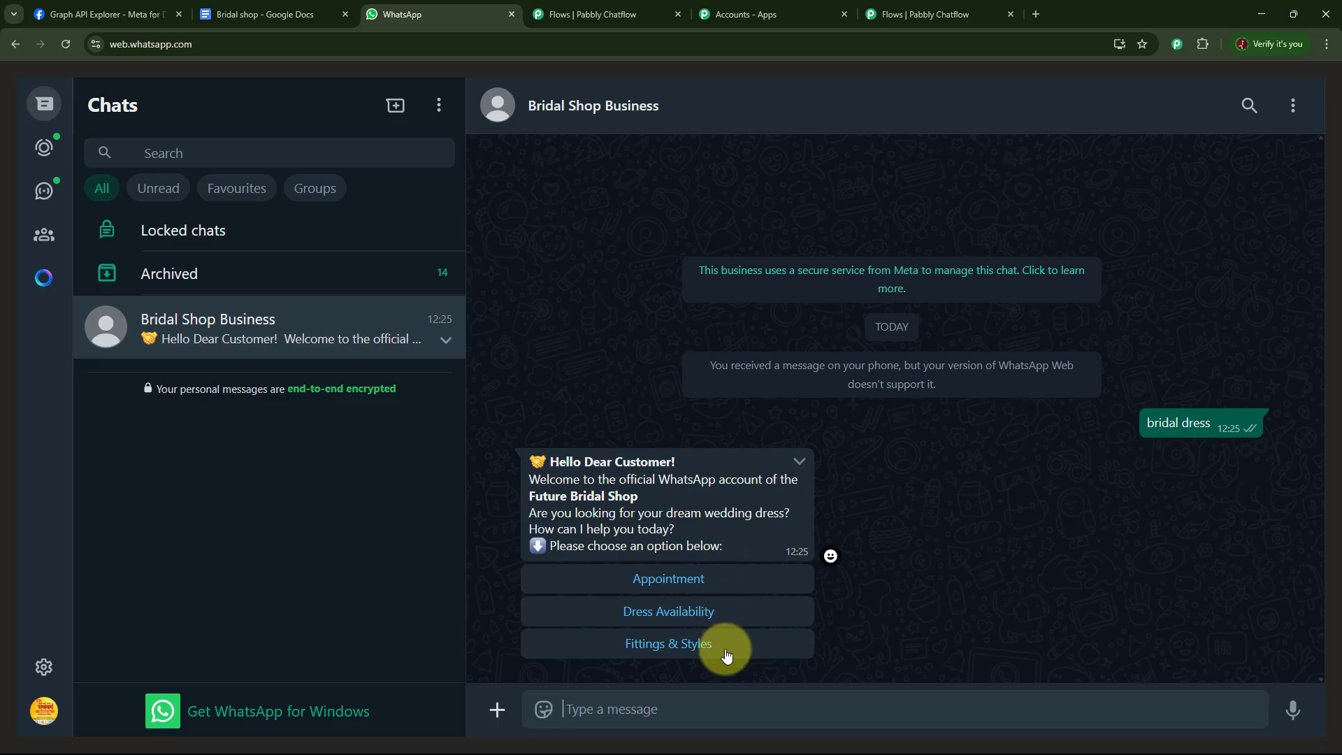
pyautogui.click(702, 585)
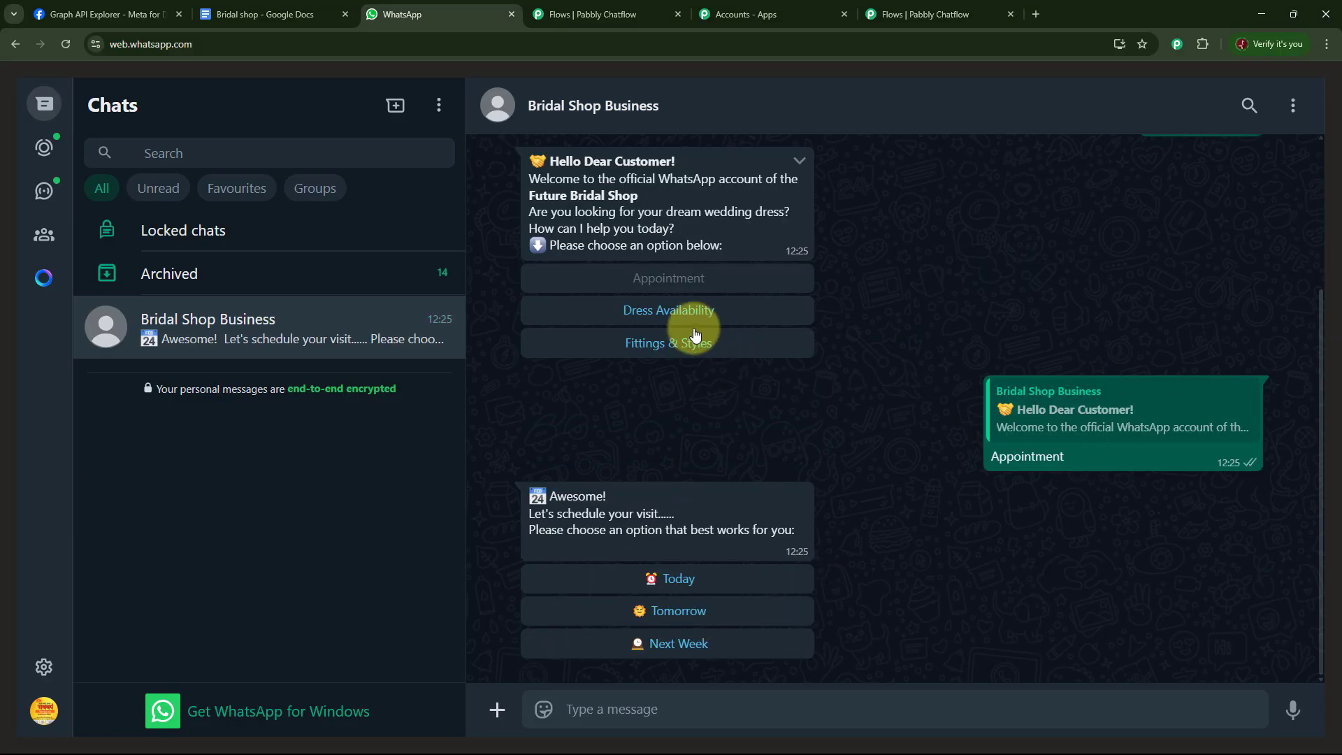
pyautogui.click(683, 310)
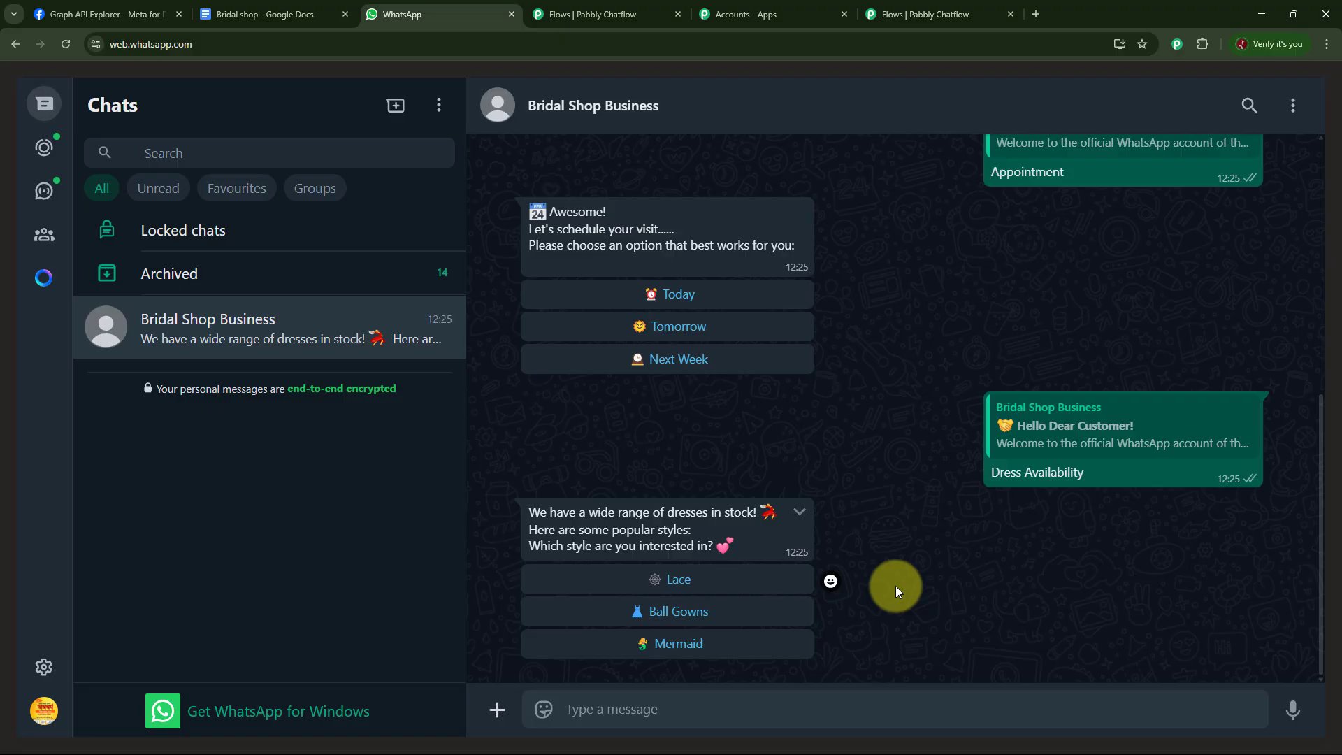
# Switch to Pabbly Chatflow, open the Inbox and scroll through the test contact's conversation to review the bot replies.
pyautogui.click(921, 10)
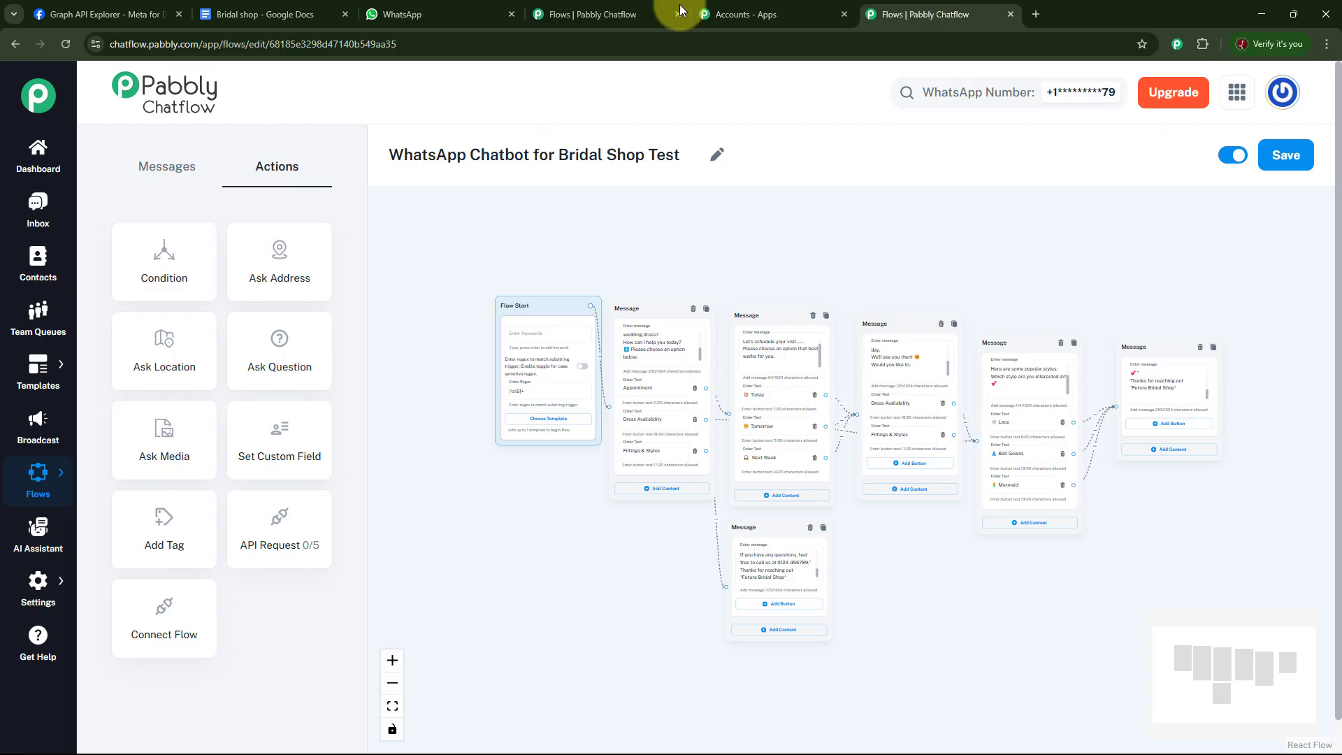
pyautogui.click(18, 227)
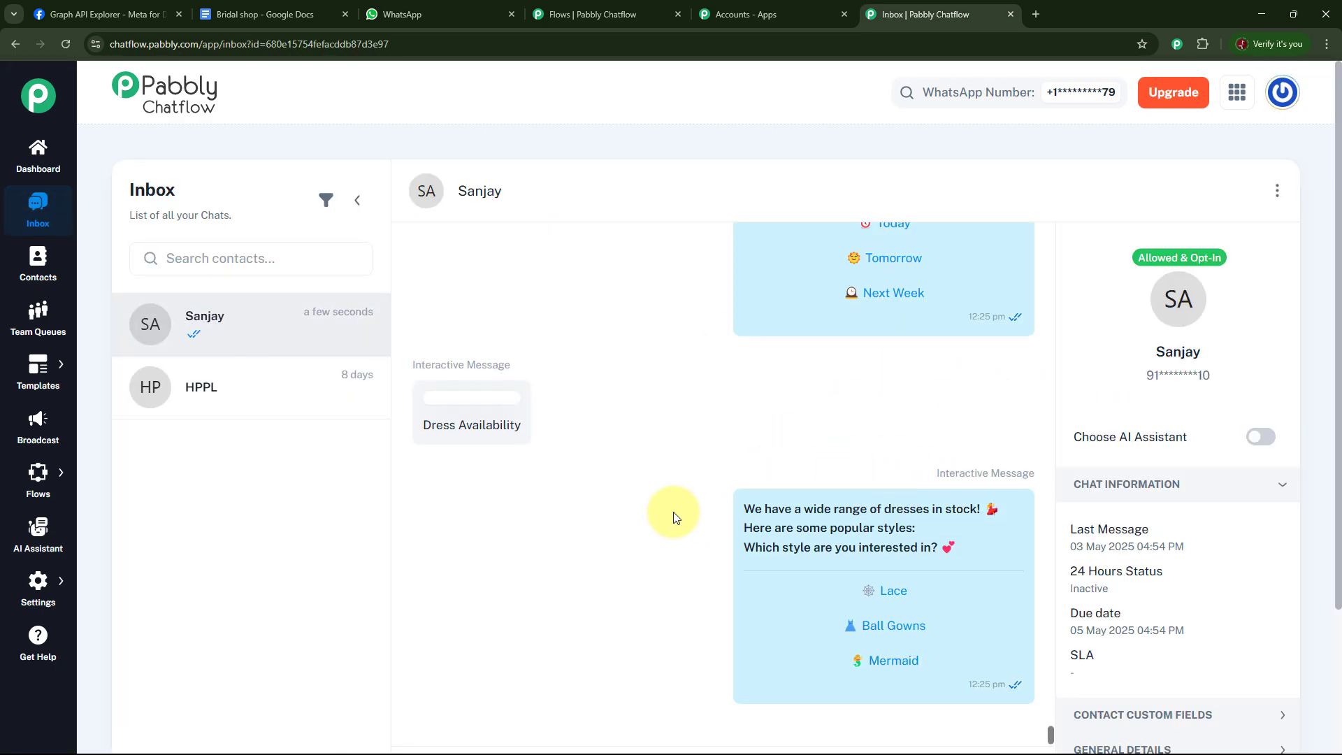
pyautogui.scroll(-2, 672, 507)
pyautogui.scroll(-2, 668, 498)
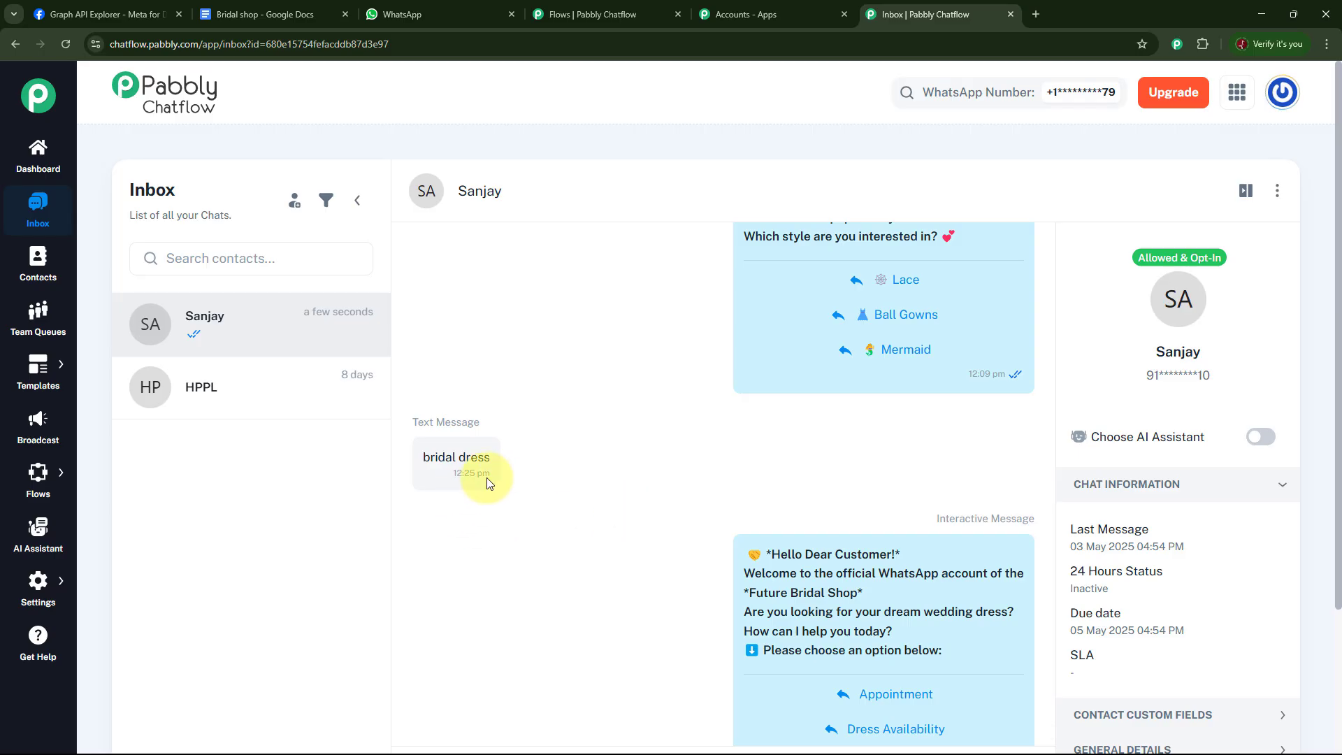
pyautogui.scroll(-2, 565, 481)
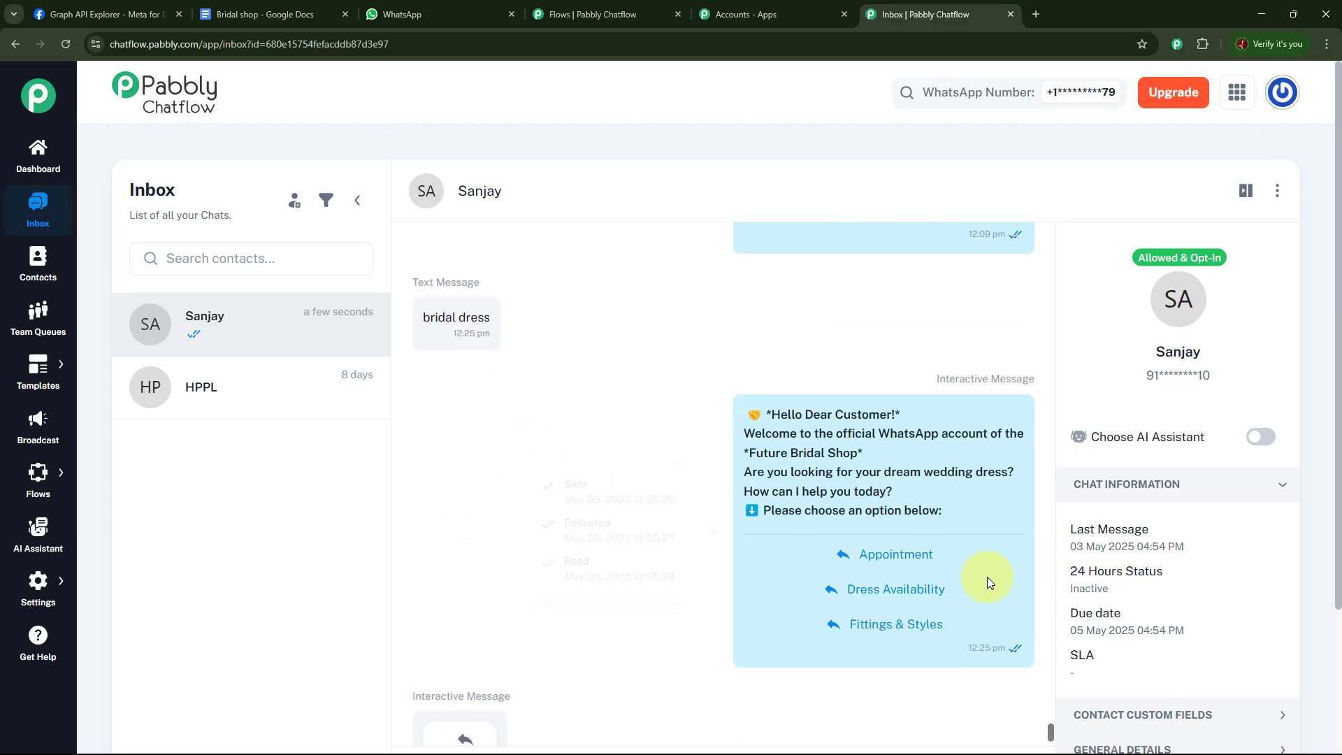
pyautogui.moveTo(980, 547)
pyautogui.scroll(-4, 670, 577)
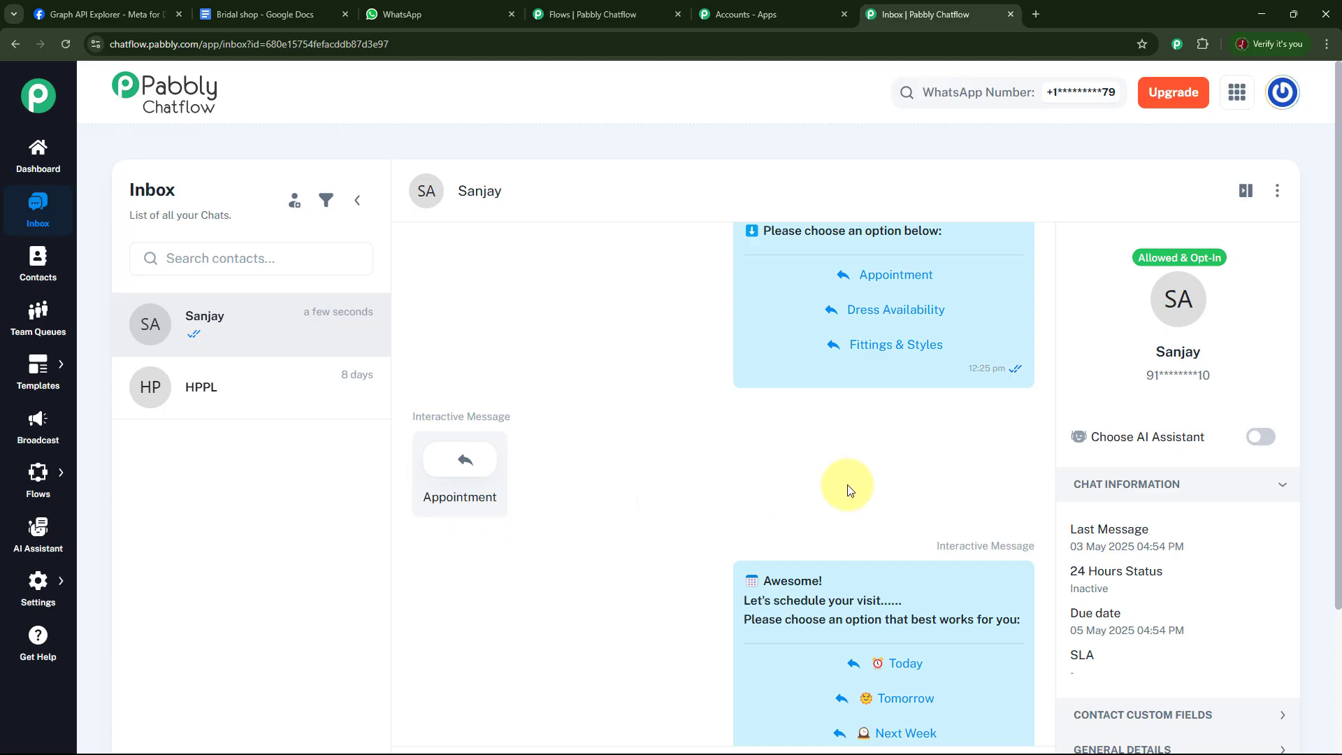
pyautogui.scroll(-3, 854, 483)
pyautogui.scroll(-3, 825, 462)
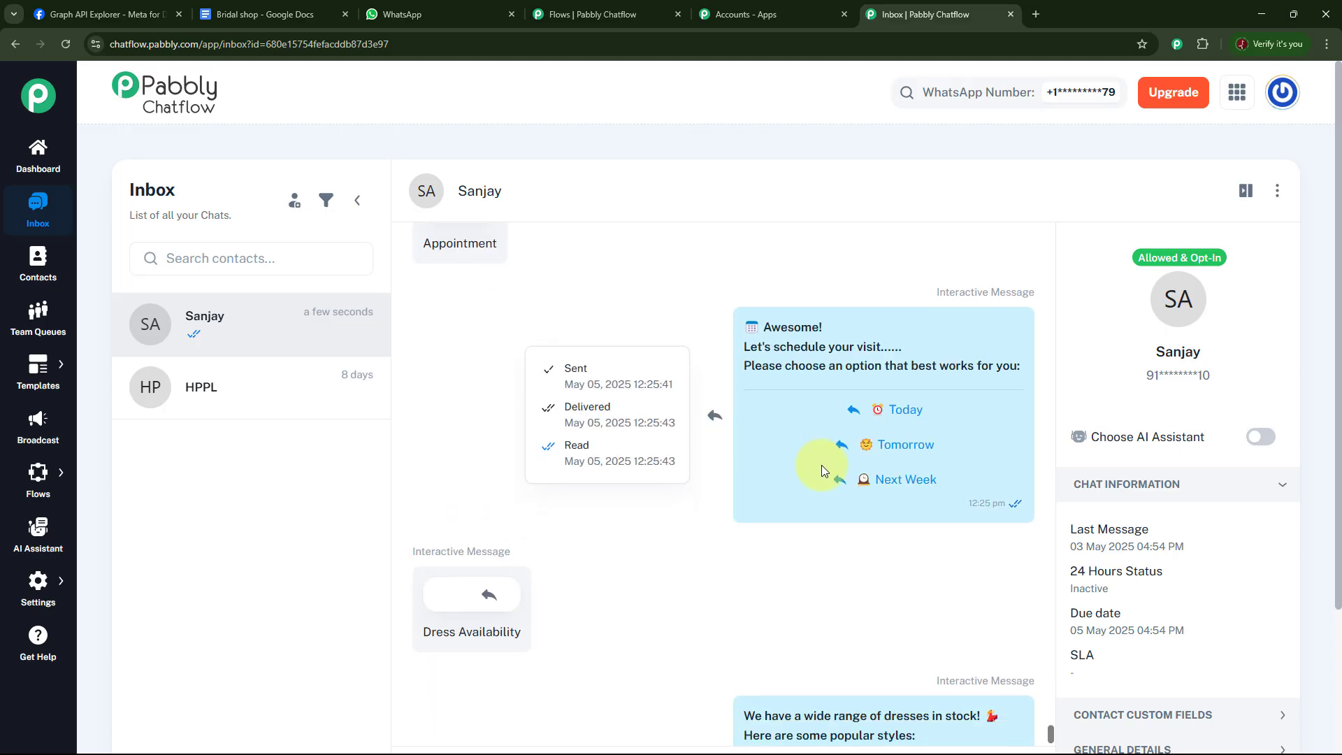
pyautogui.scroll(-1, 909, 489)
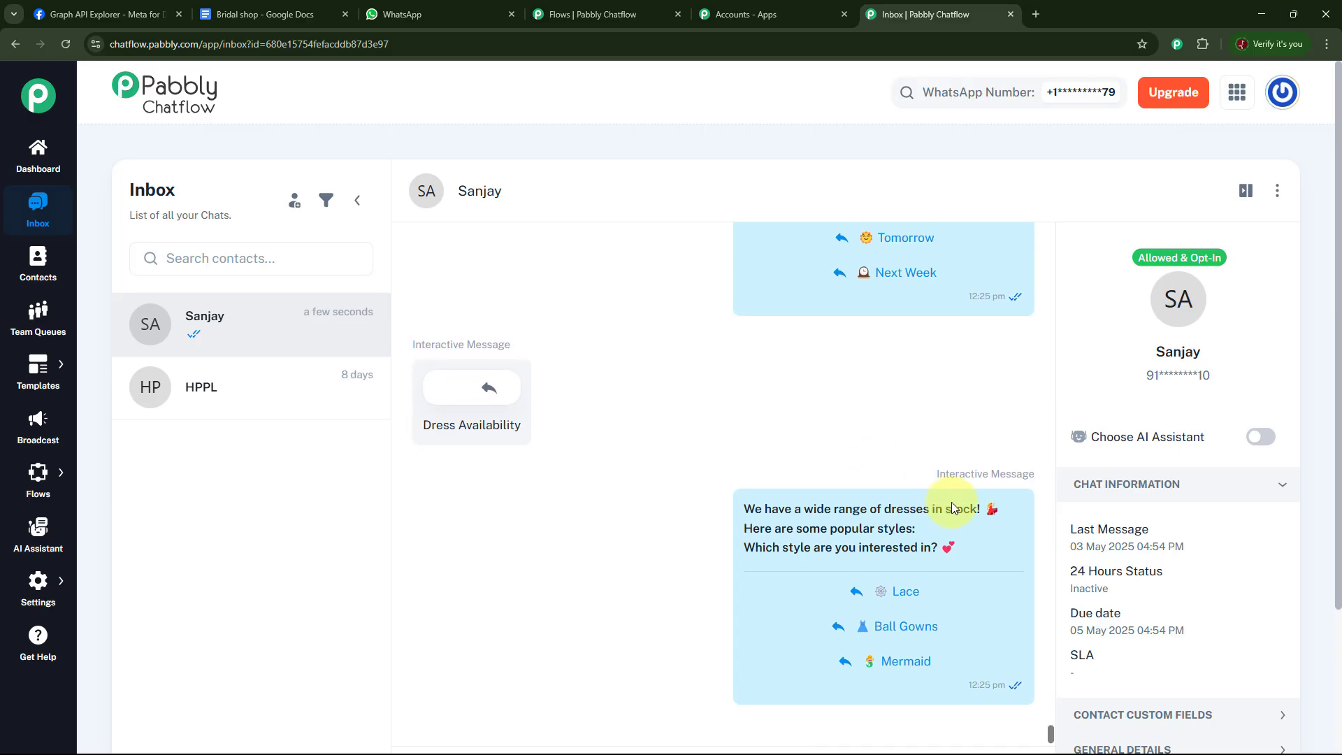